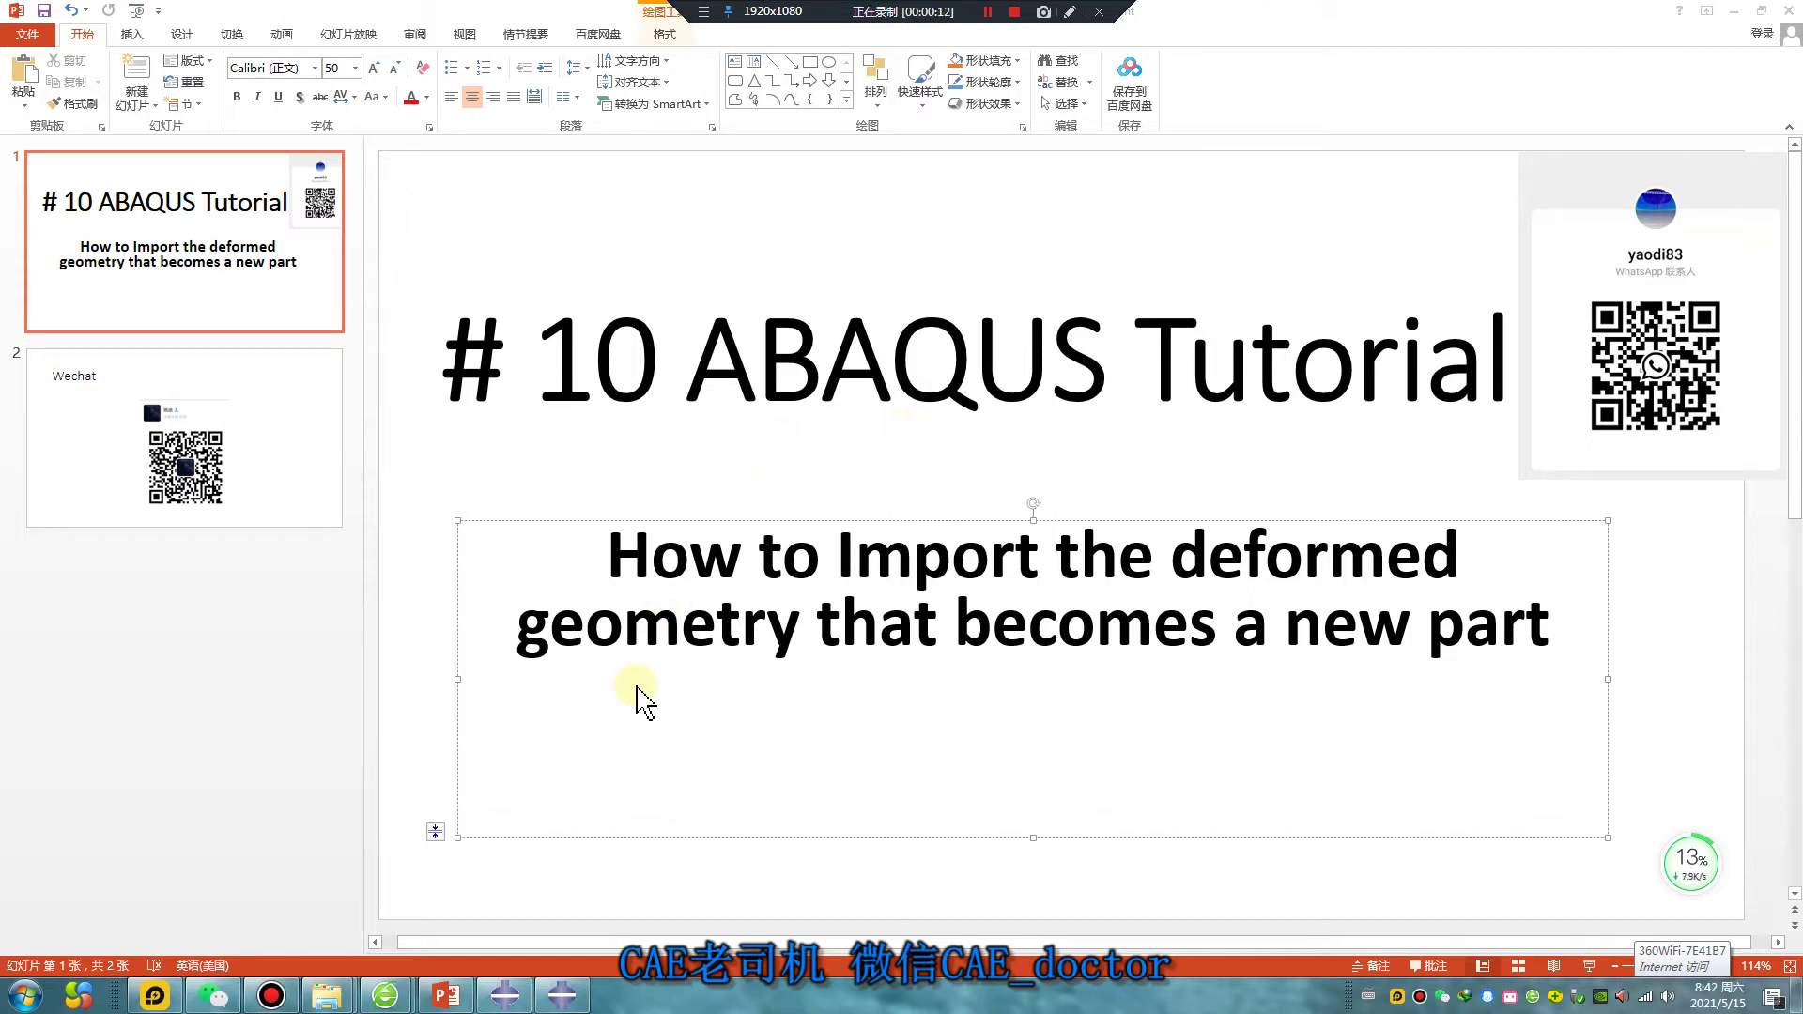
# Restore the PowerPoint title slide from full screen and bring Abaqus/CAE forward
pyautogui.click(1750, 13)
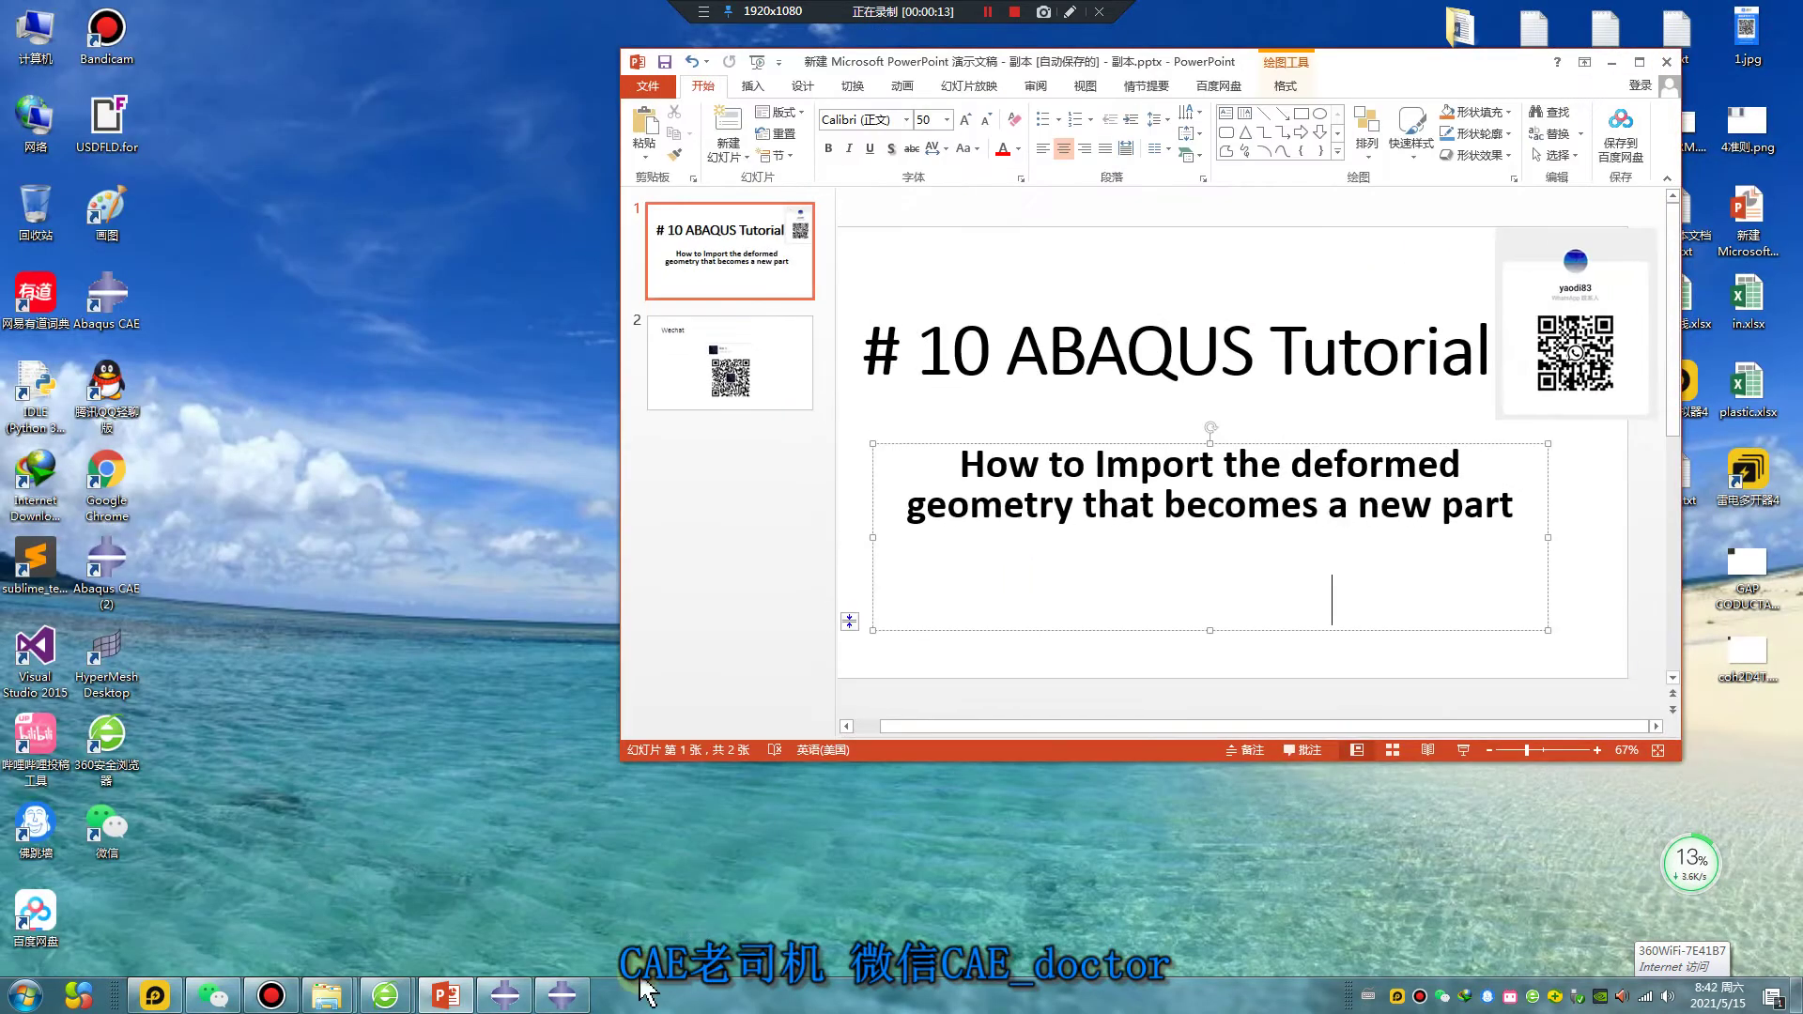
pyautogui.click(562, 994)
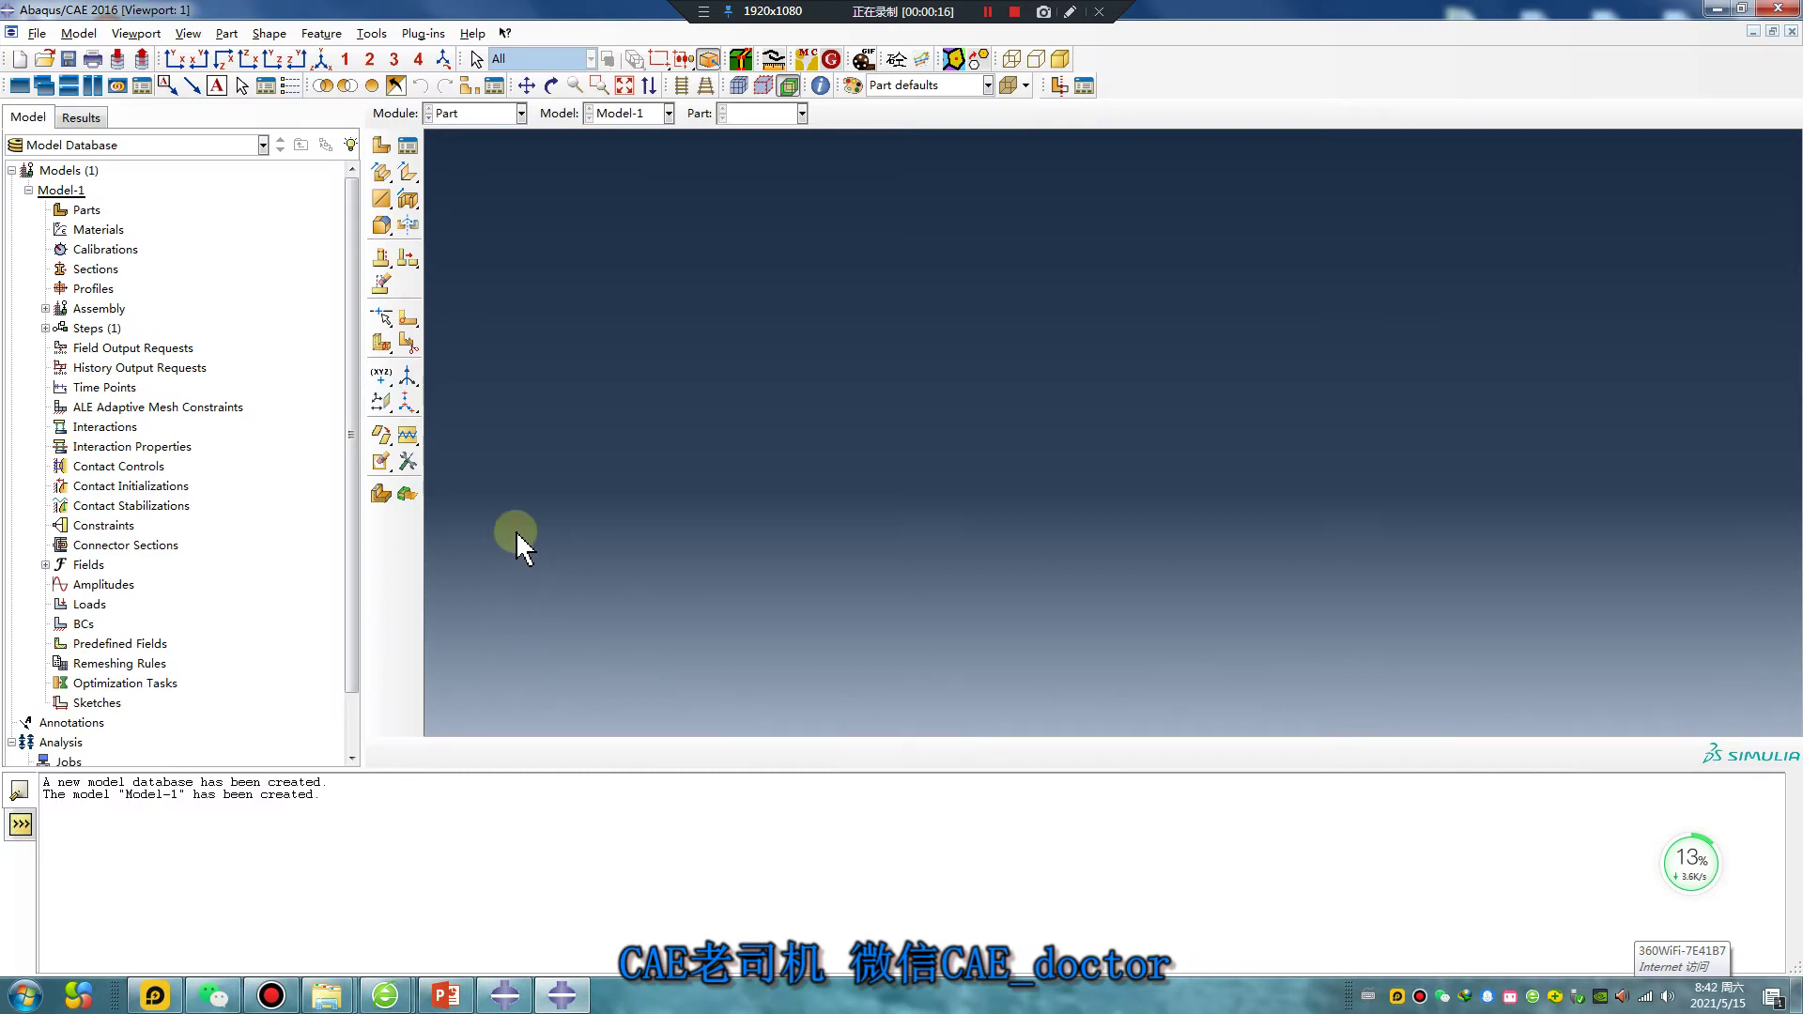
# Browse the work directory chooser to D:\work\5\0515
pyautogui.click(37, 32)
pyautogui.click(105, 139)
pyautogui.click(792, 473)
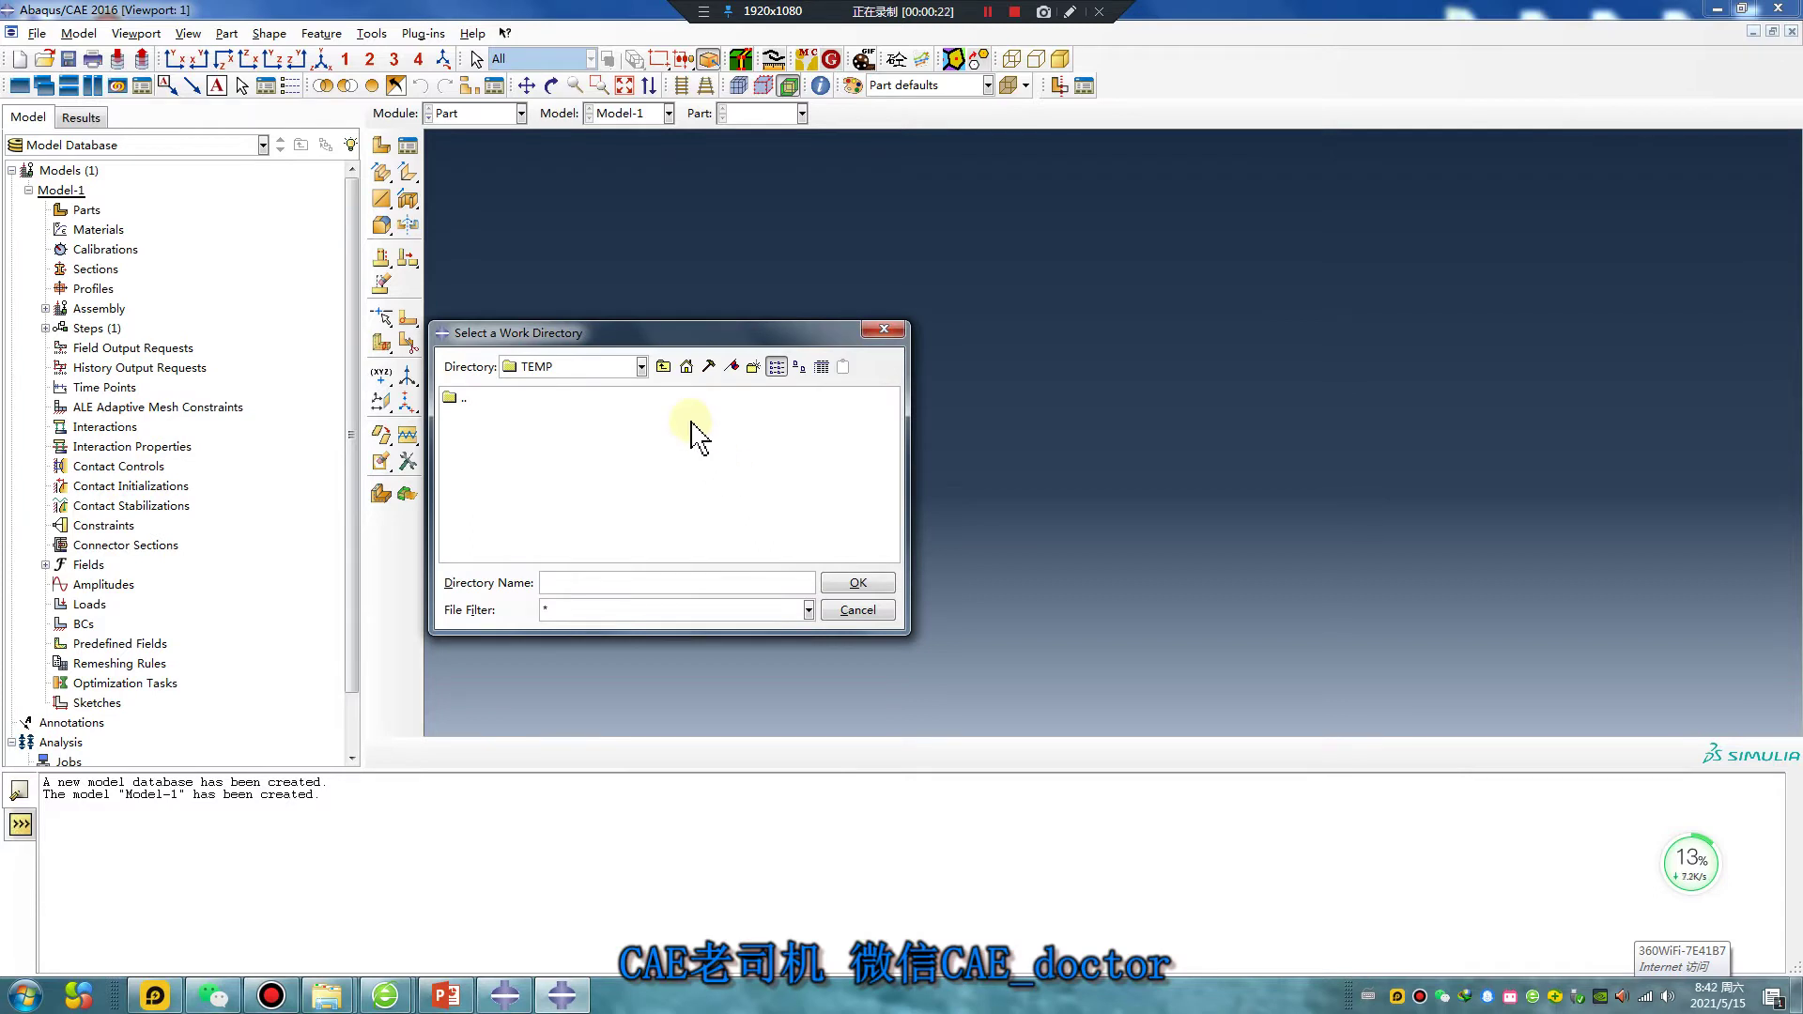
pyautogui.click(662, 366)
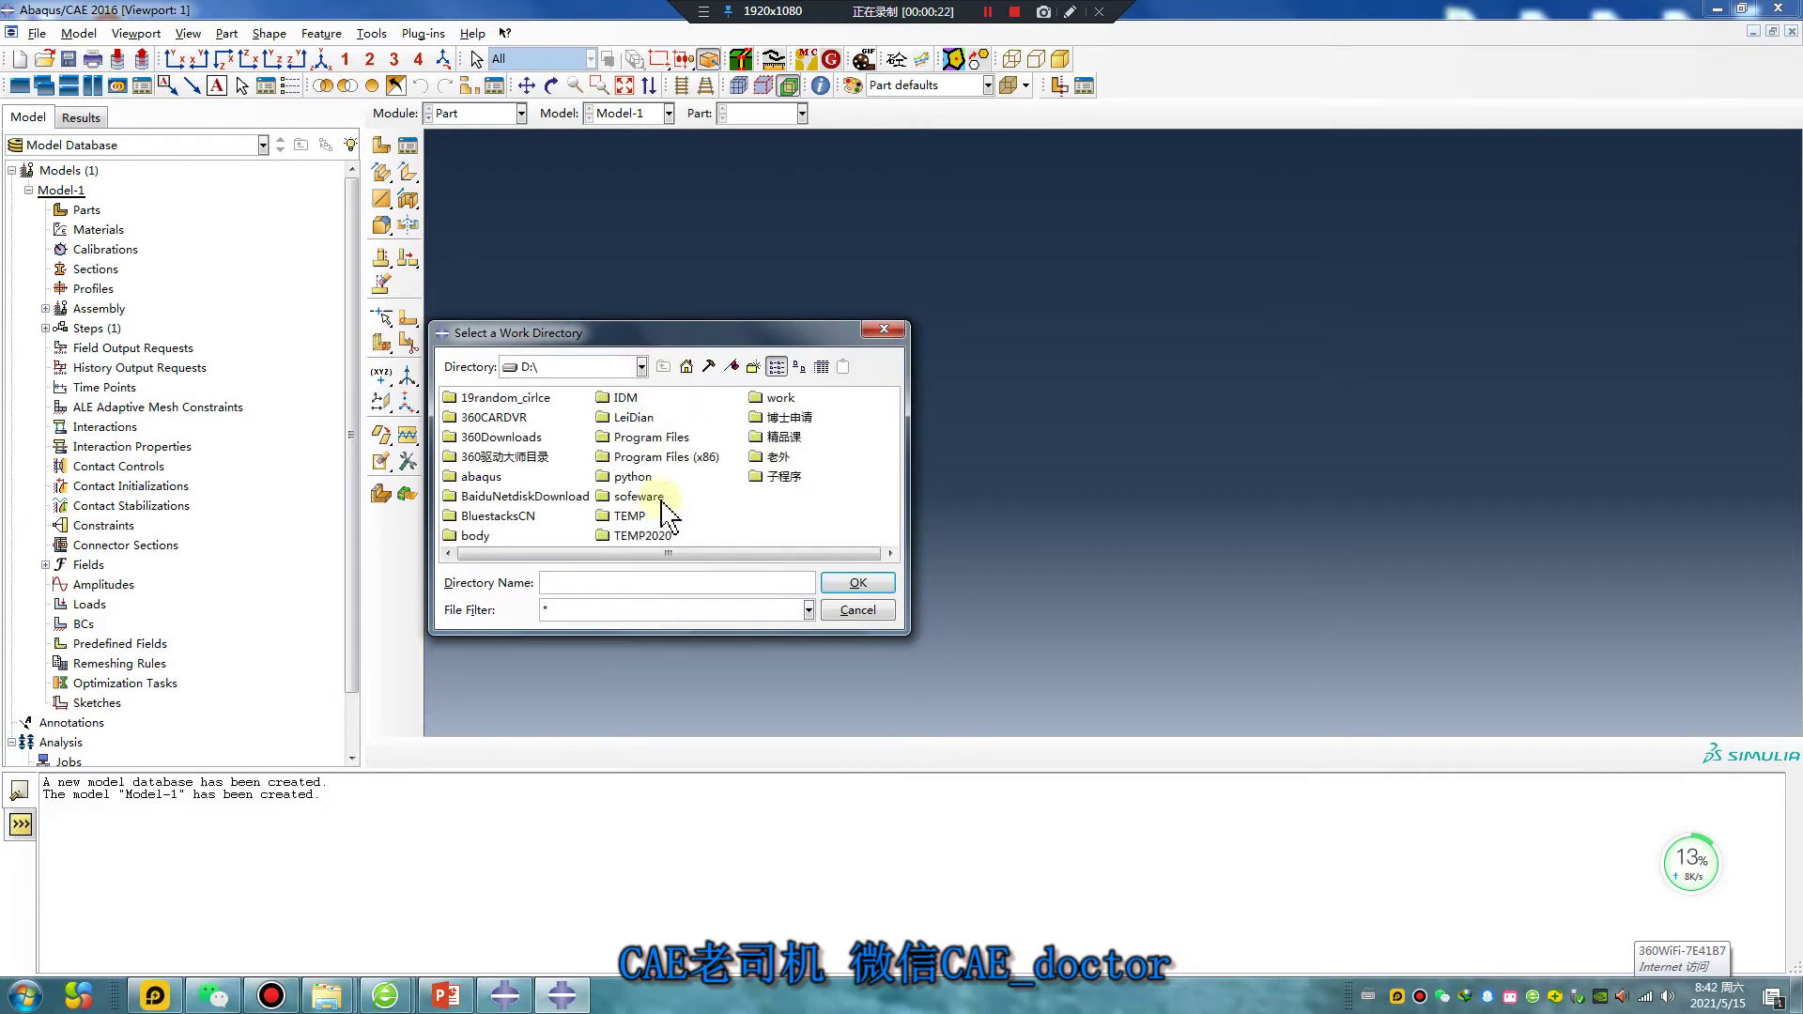
pyautogui.doubleClick(779, 397)
pyautogui.doubleClick(455, 423)
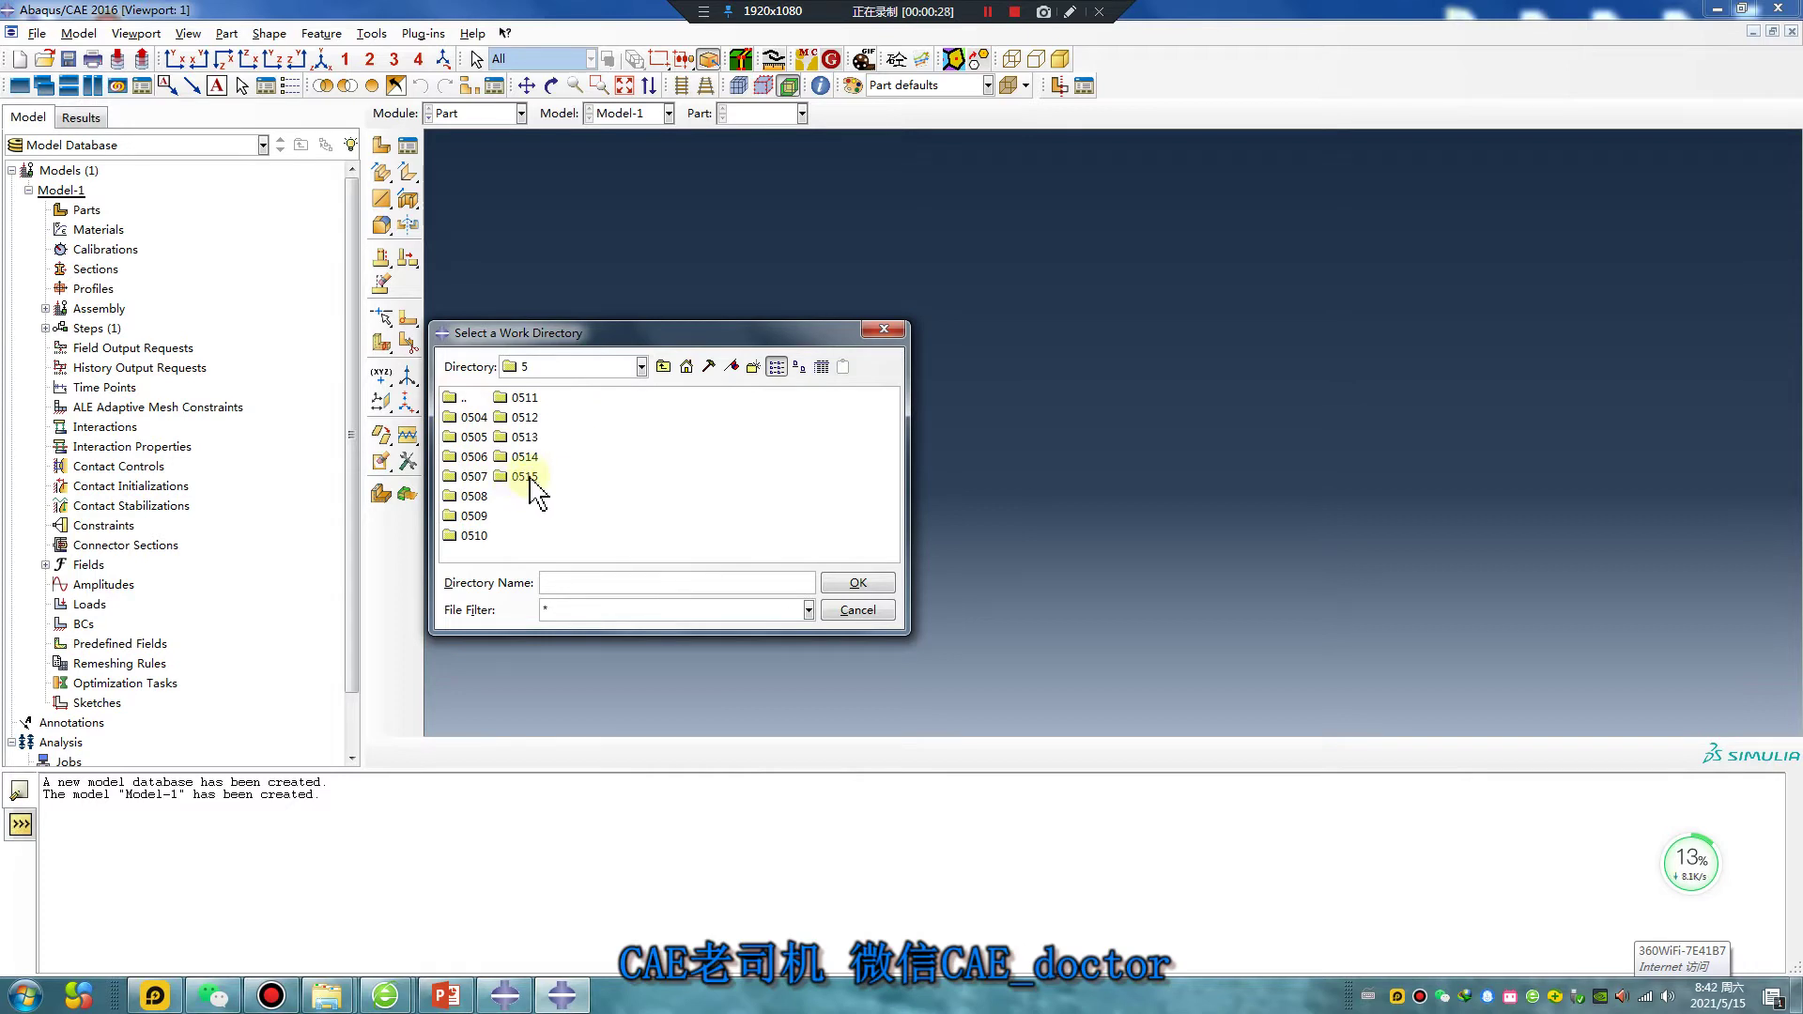
pyautogui.doubleClick(527, 477)
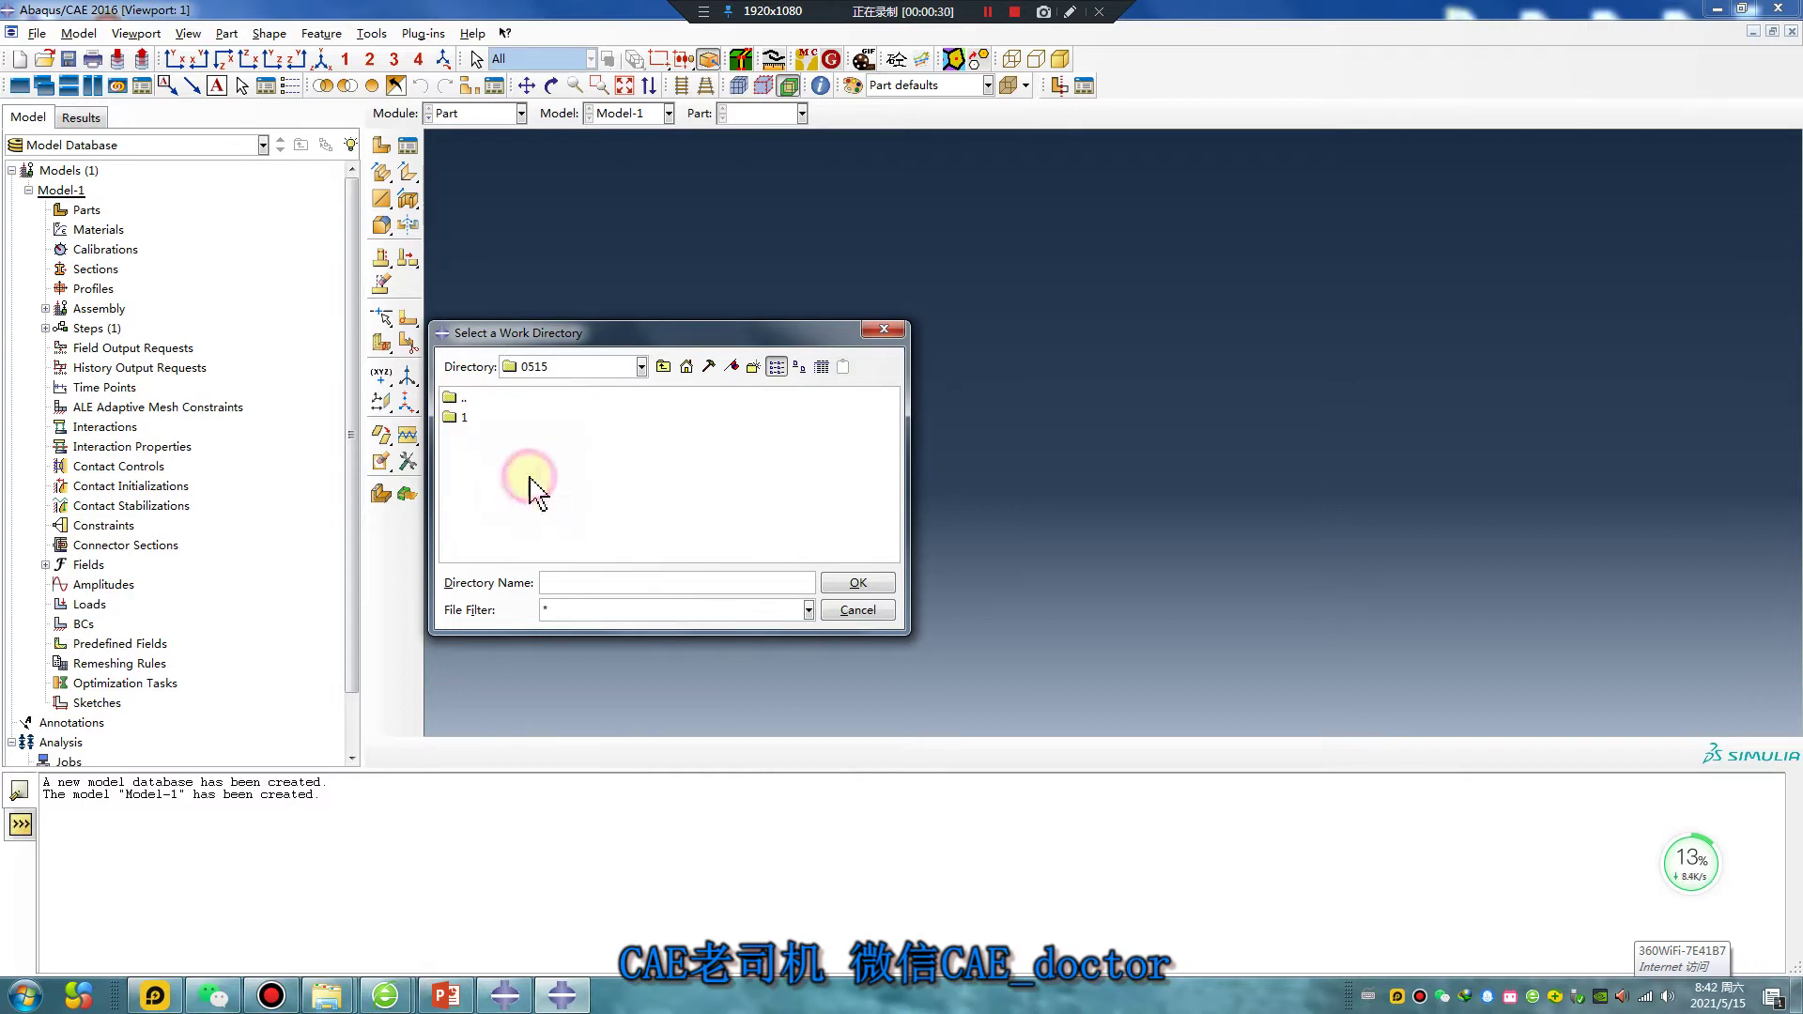
# Create a new folder named 2 there and accept it as the work directory
pyautogui.rightClick(470, 444)
pyautogui.click(552, 612)
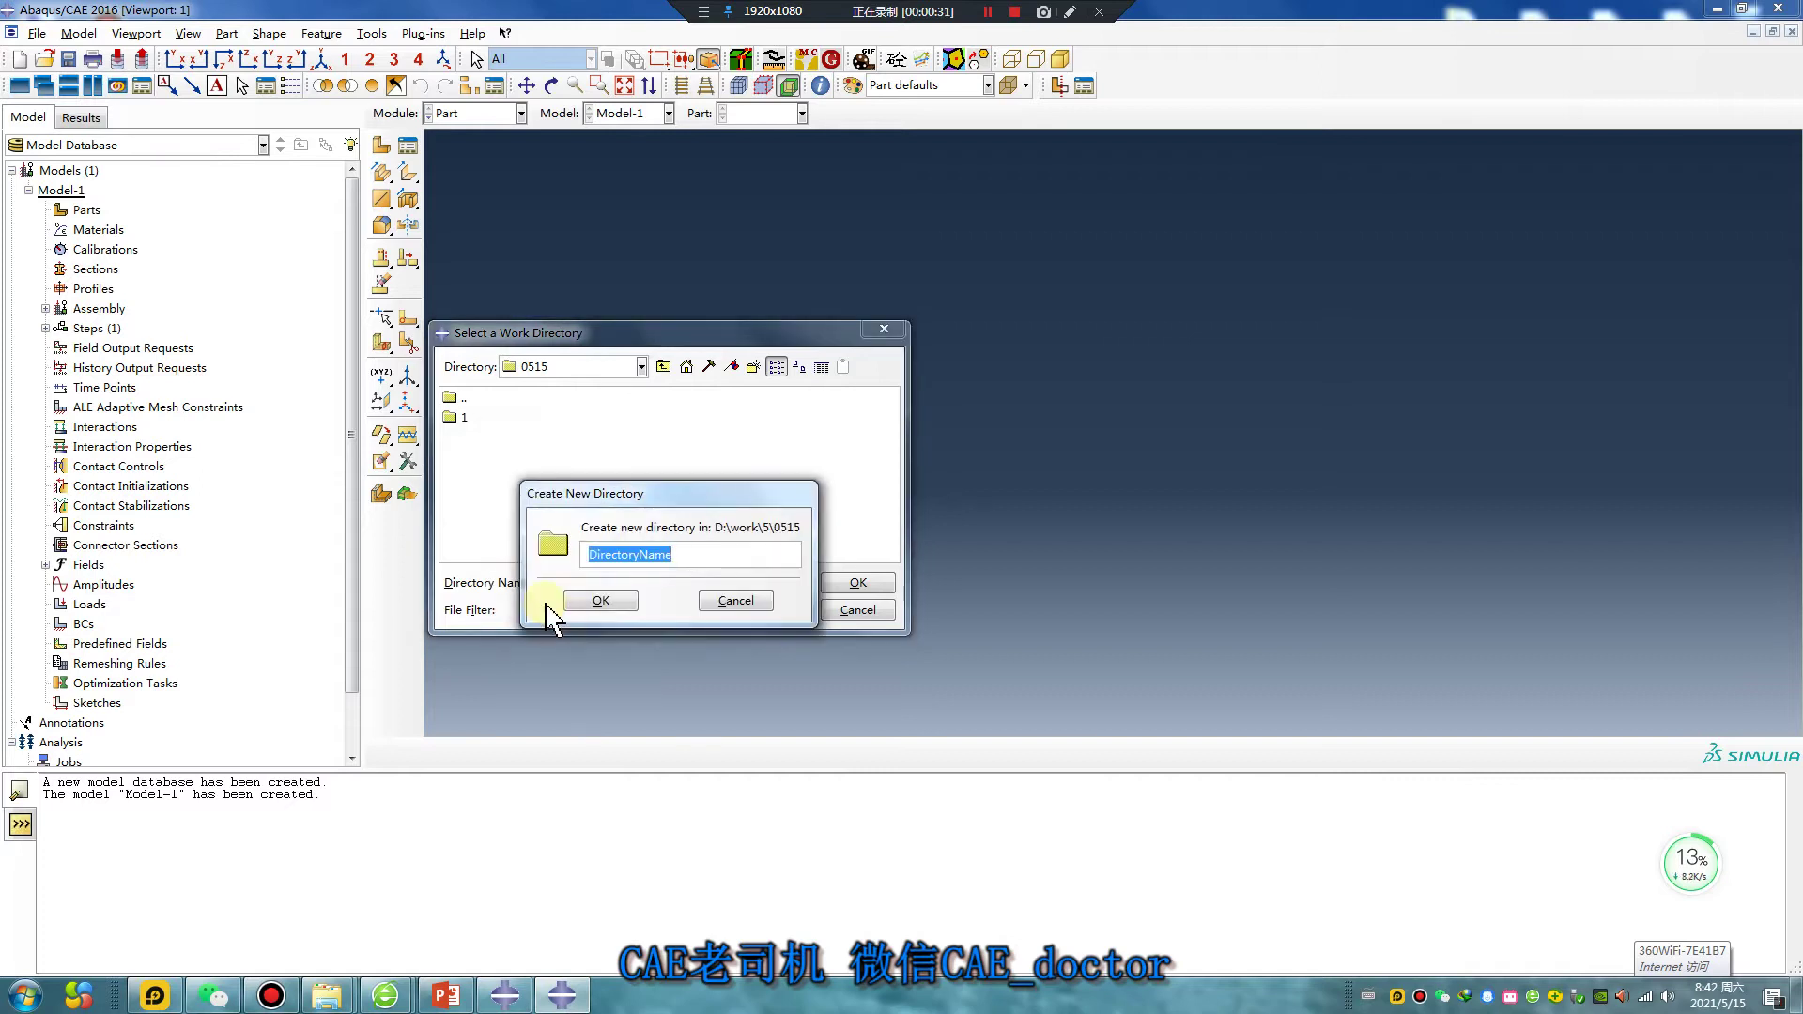
pyautogui.press('Return')
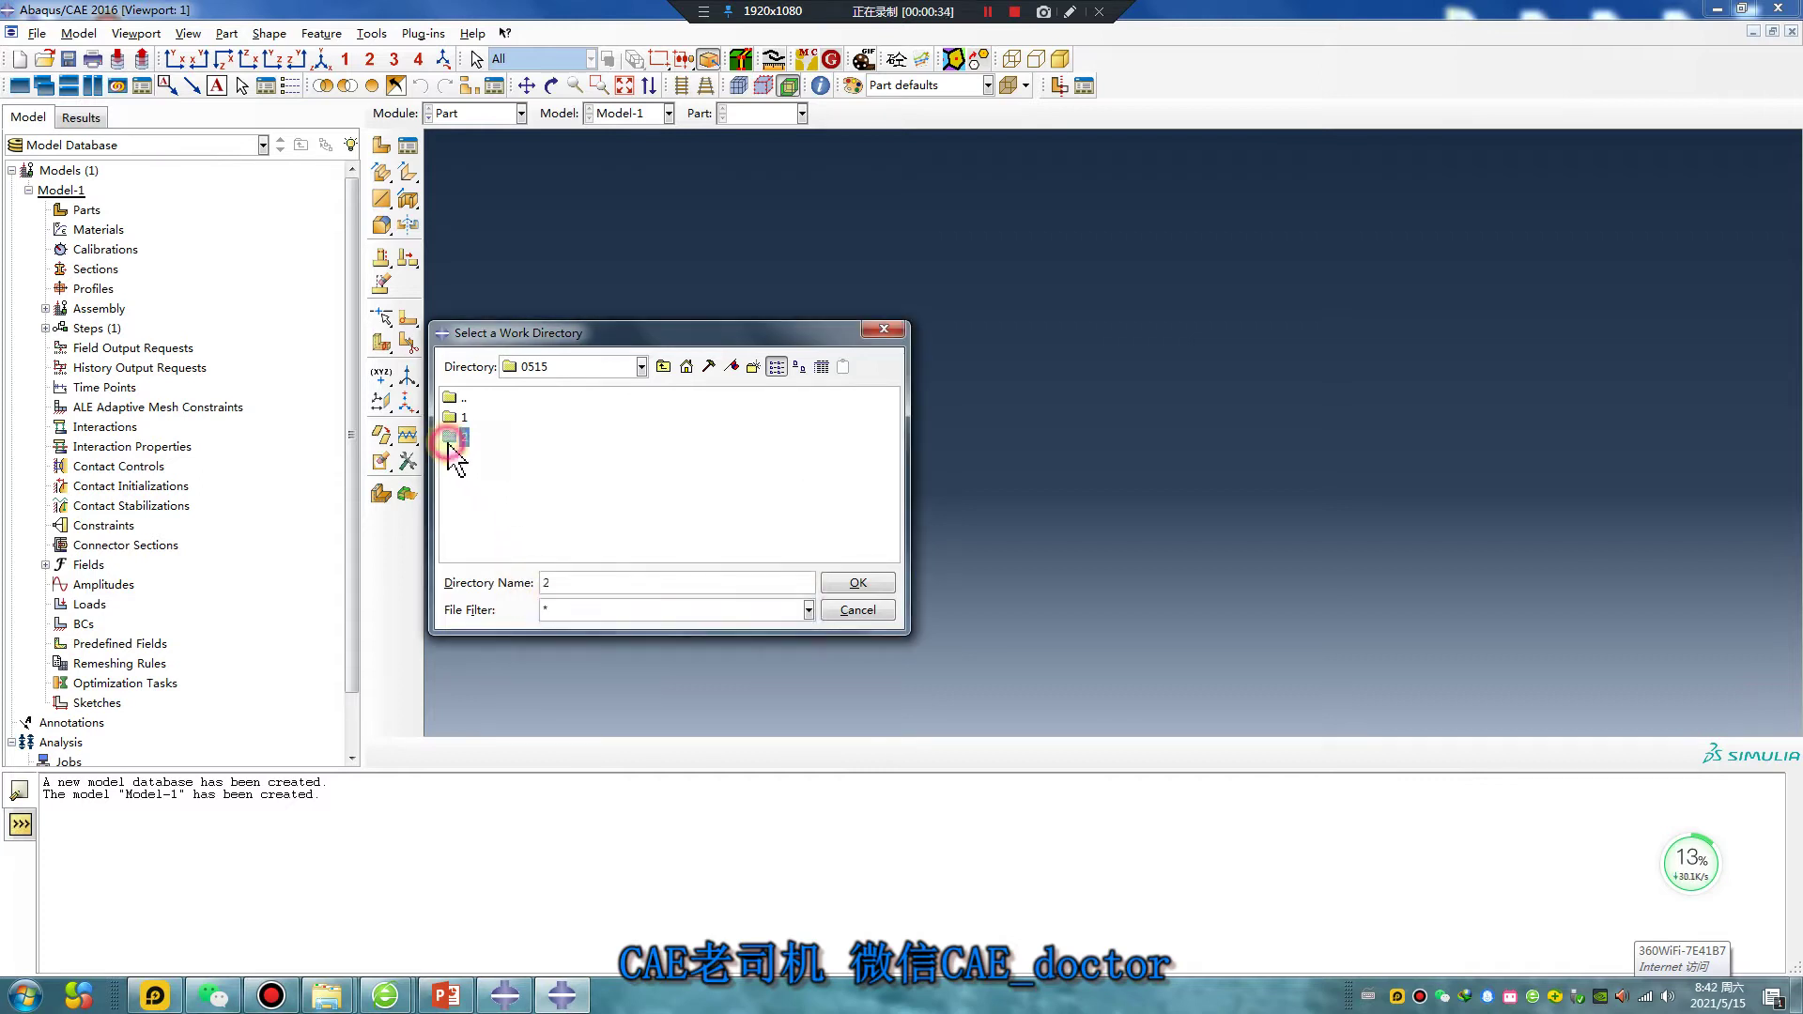
pyautogui.click(855, 583)
pyautogui.click(625, 578)
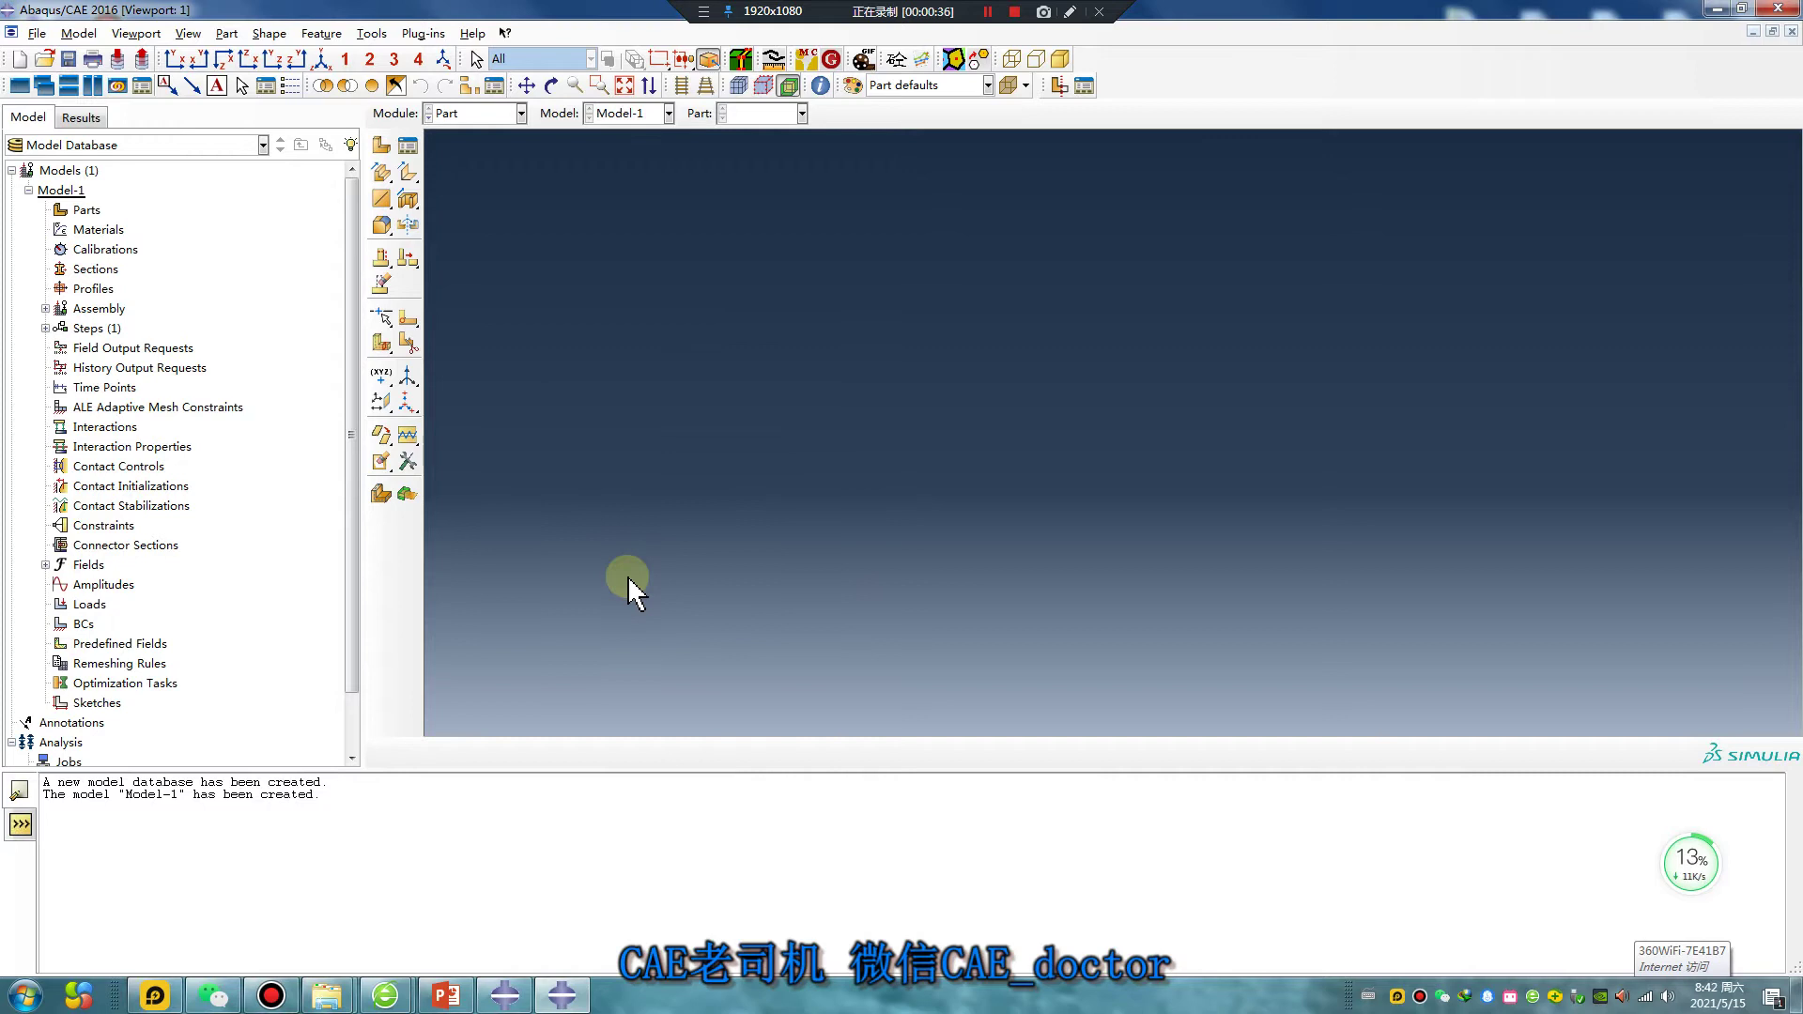
# Sketch a square rectangle and extrude it into Part-1, a 3D deformable solid cube
pyautogui.click(381, 147)
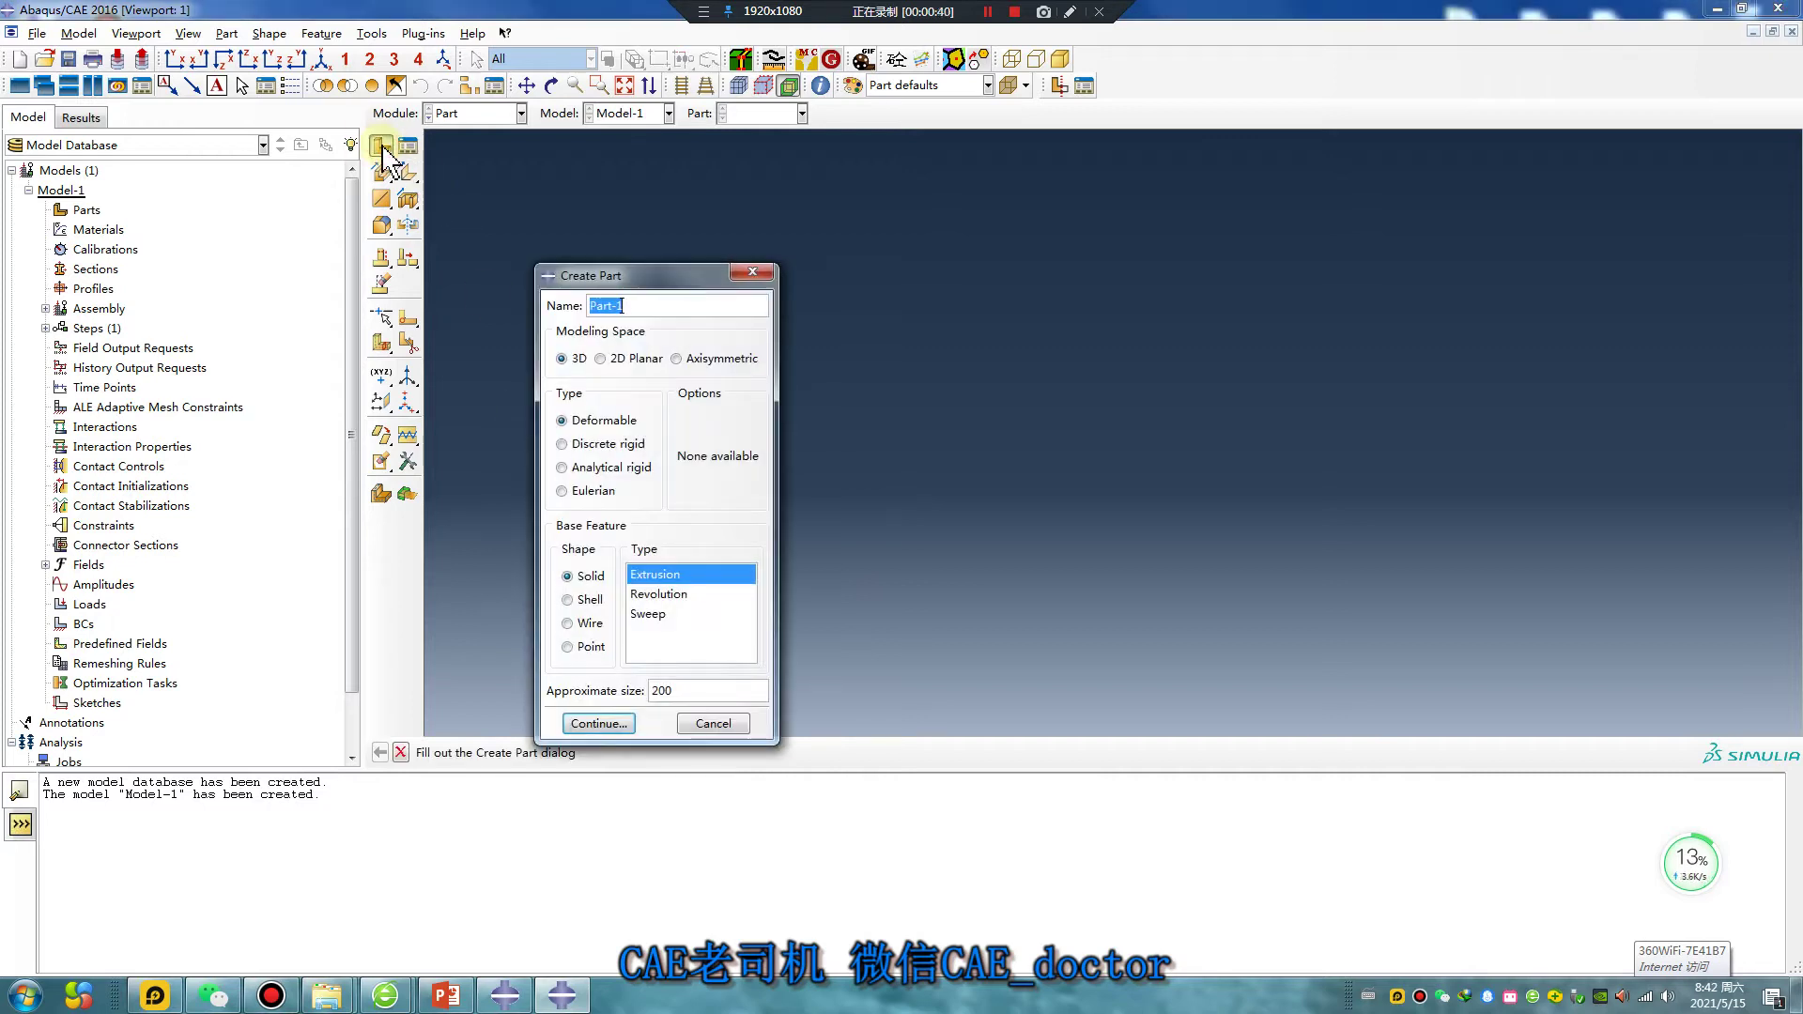
pyautogui.click(598, 724)
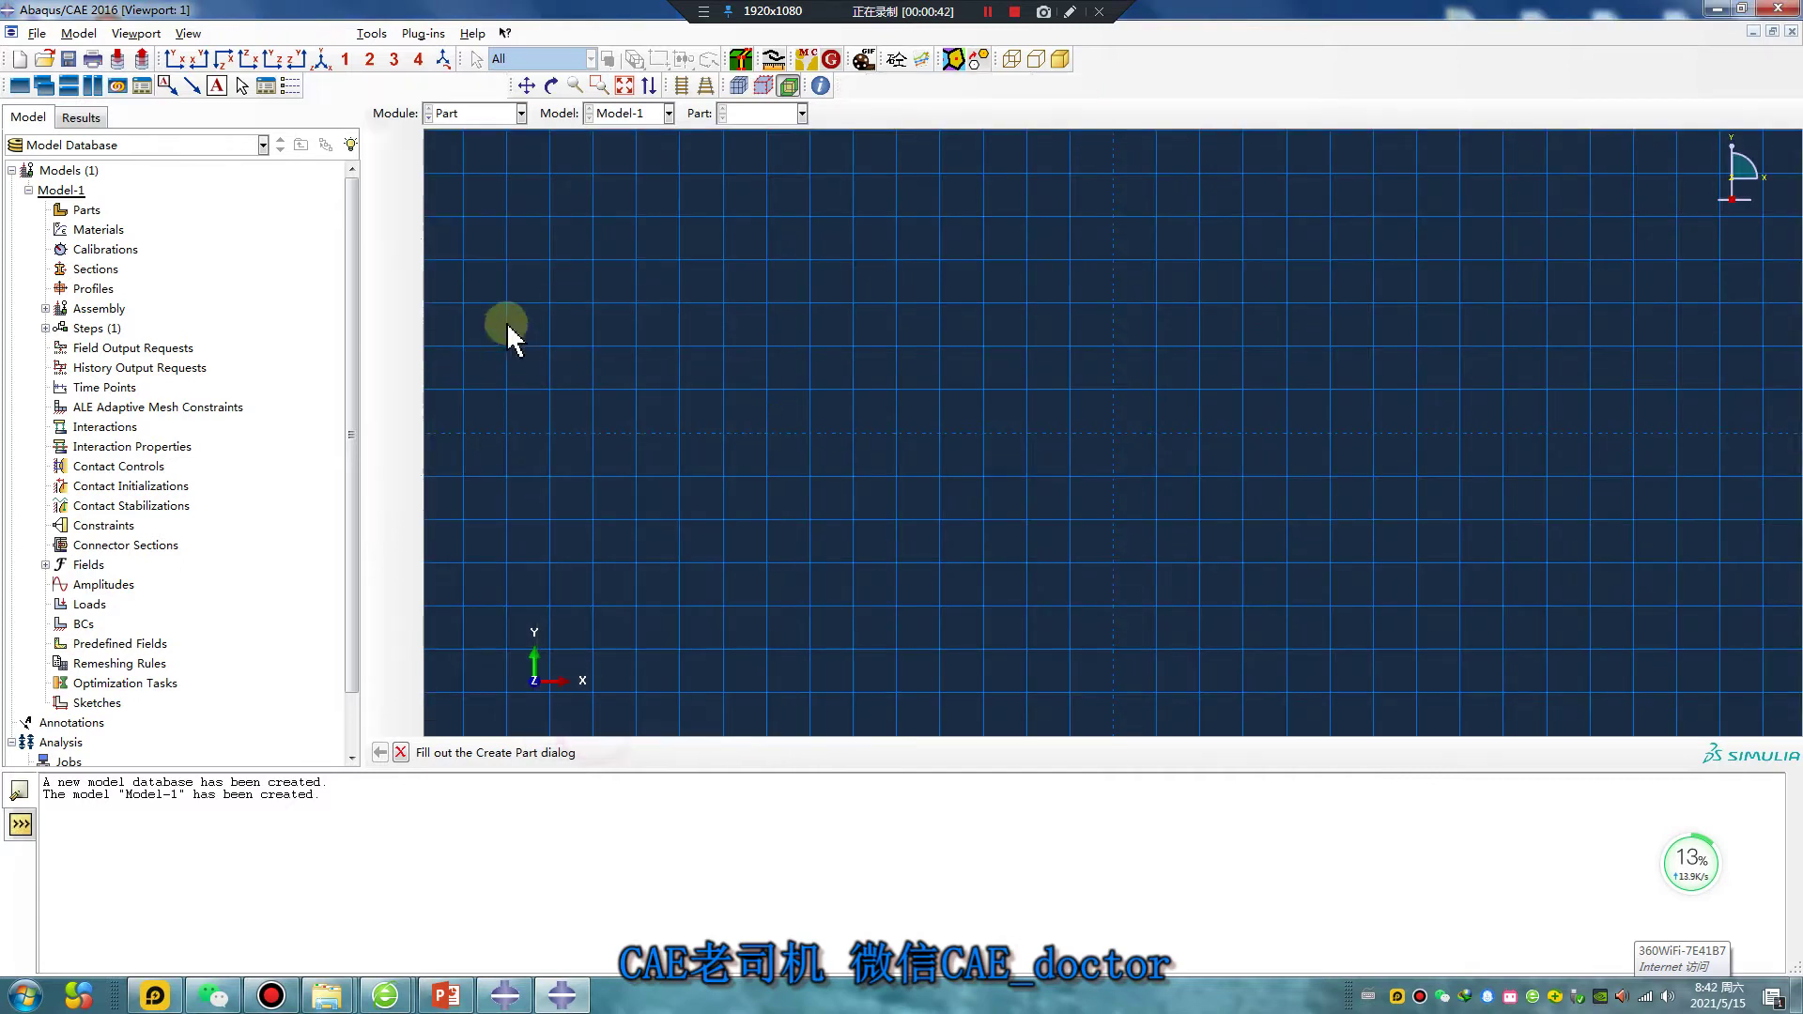
pyautogui.click(408, 173)
pyautogui.click(1116, 433)
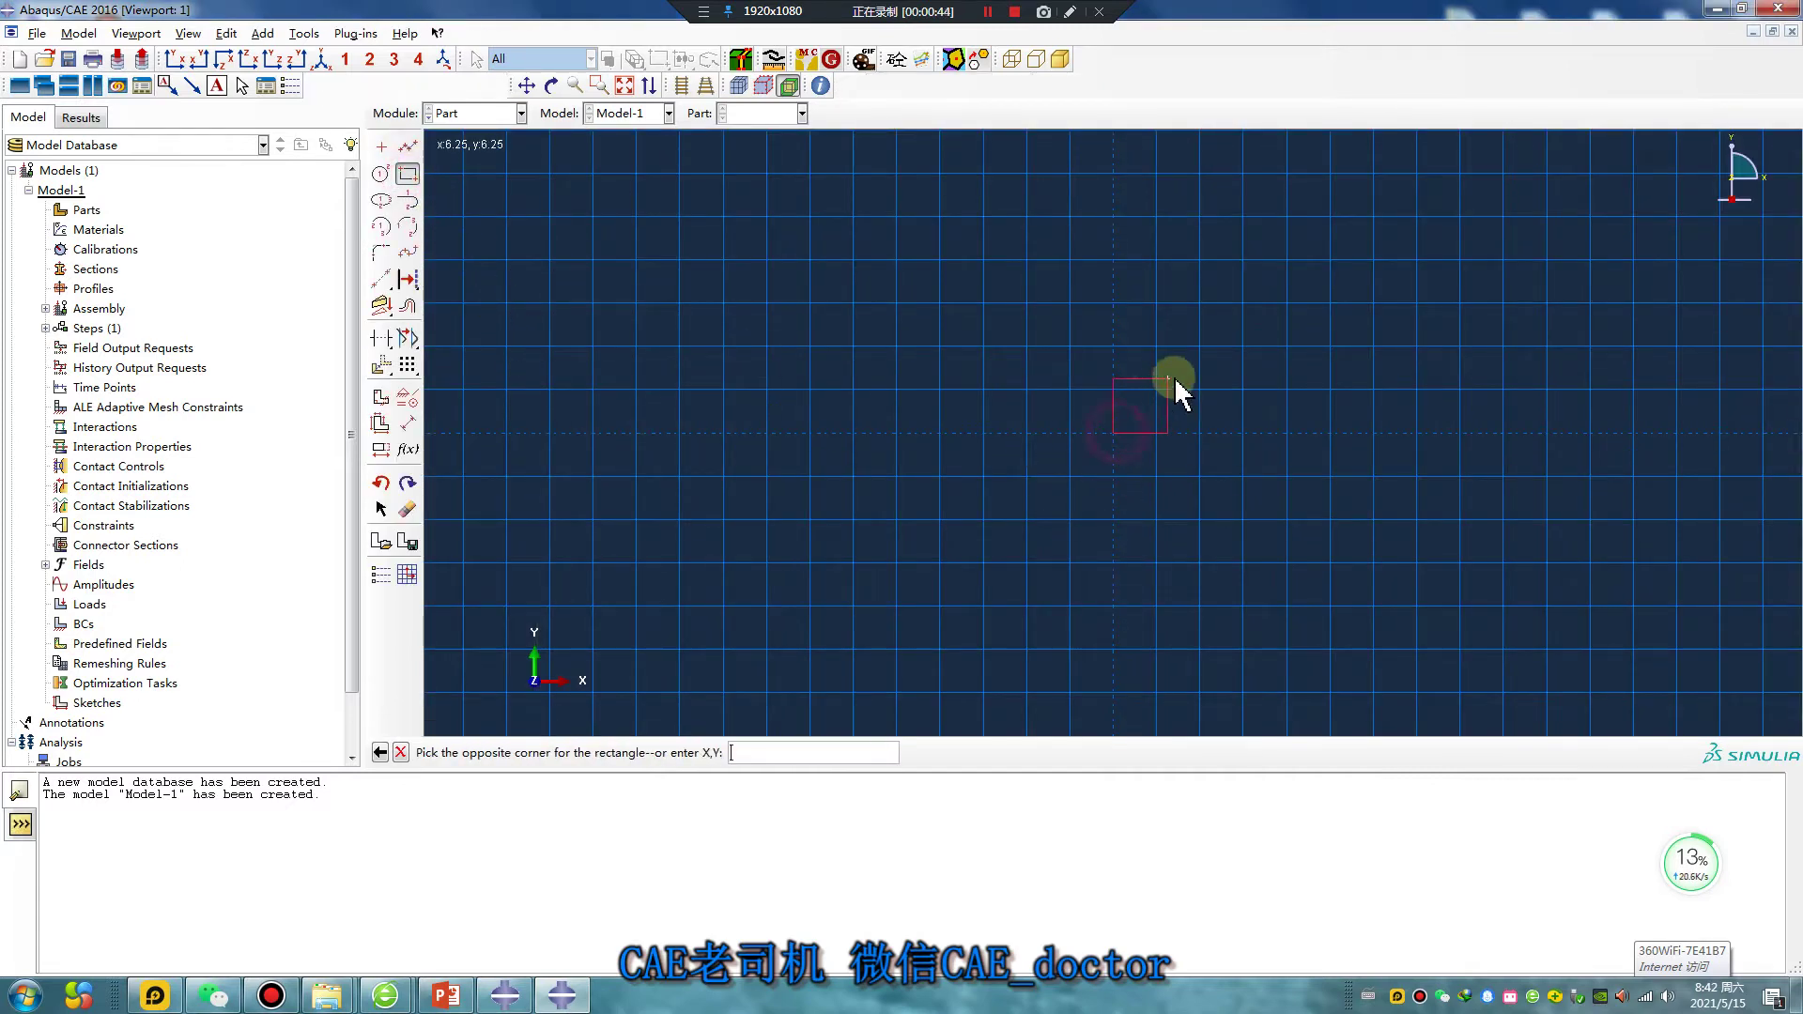
pyautogui.click(1198, 351)
pyautogui.middleClick(953, 523)
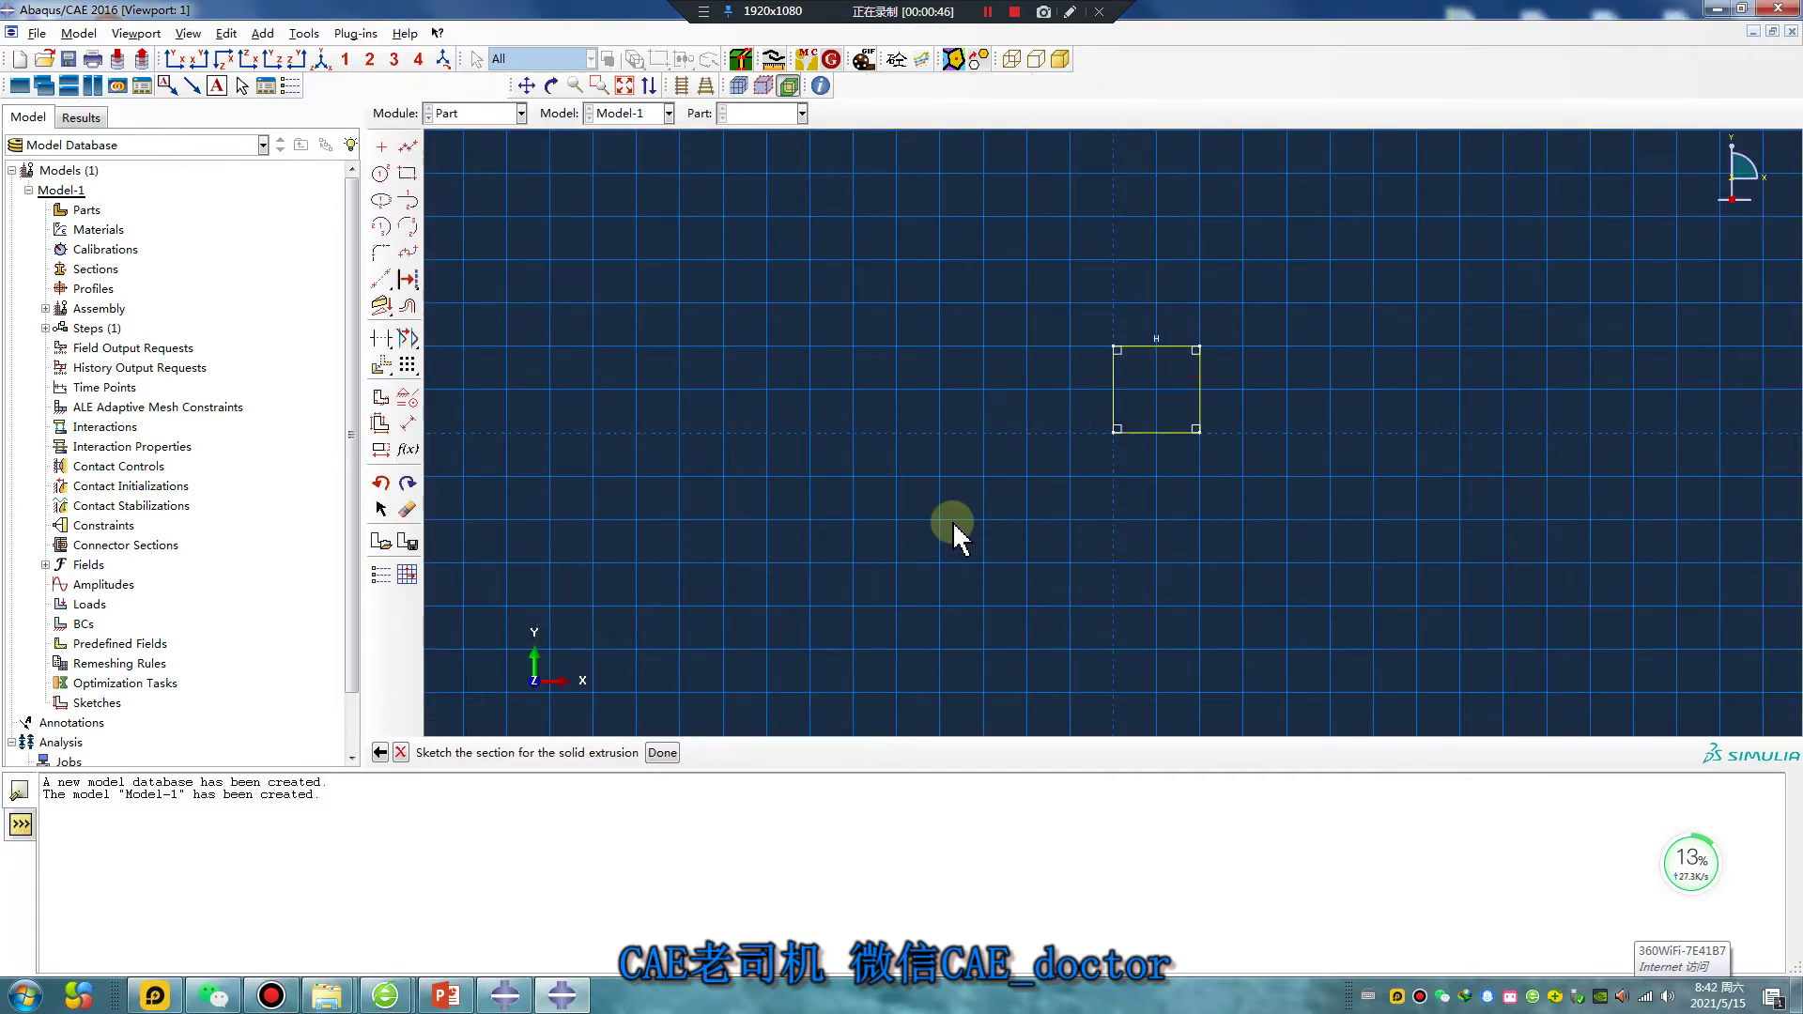
pyautogui.middleClick(952, 523)
pyautogui.middleClick(953, 523)
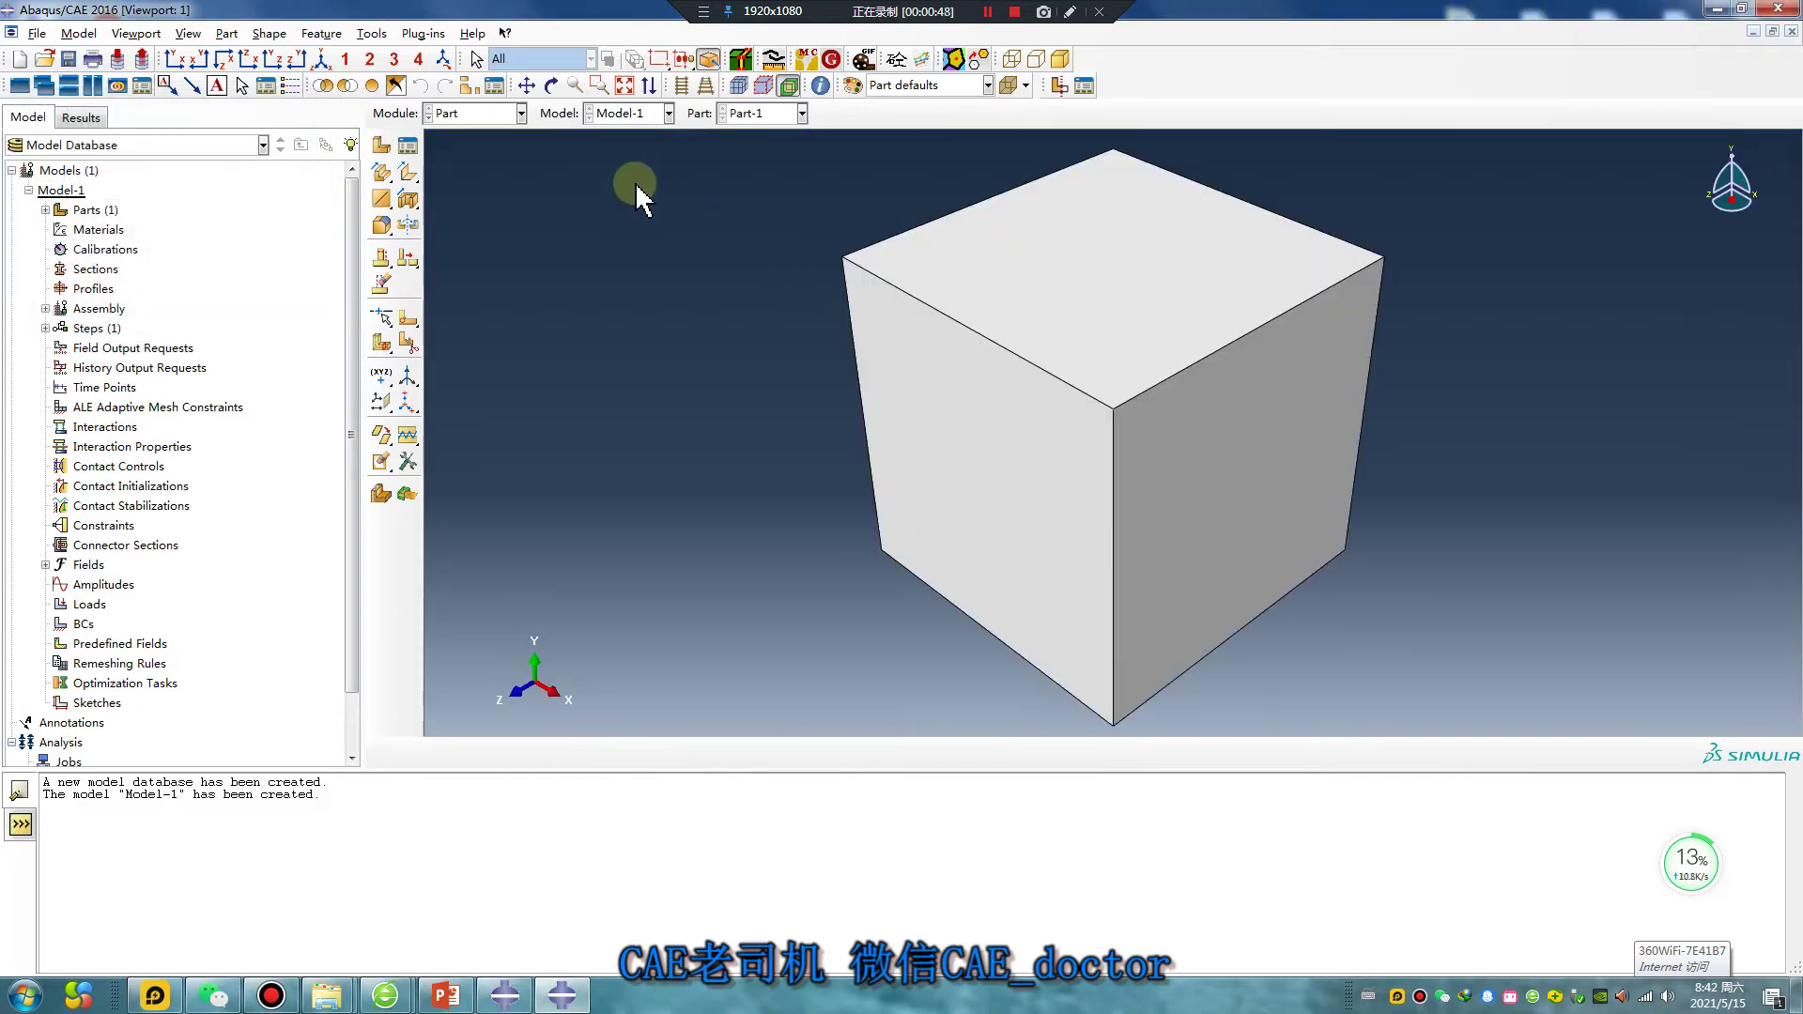
pyautogui.click(474, 113)
# In Property, create Material-1 with elastic behaviour and Young's modulus 2e5
pyautogui.click(470, 158)
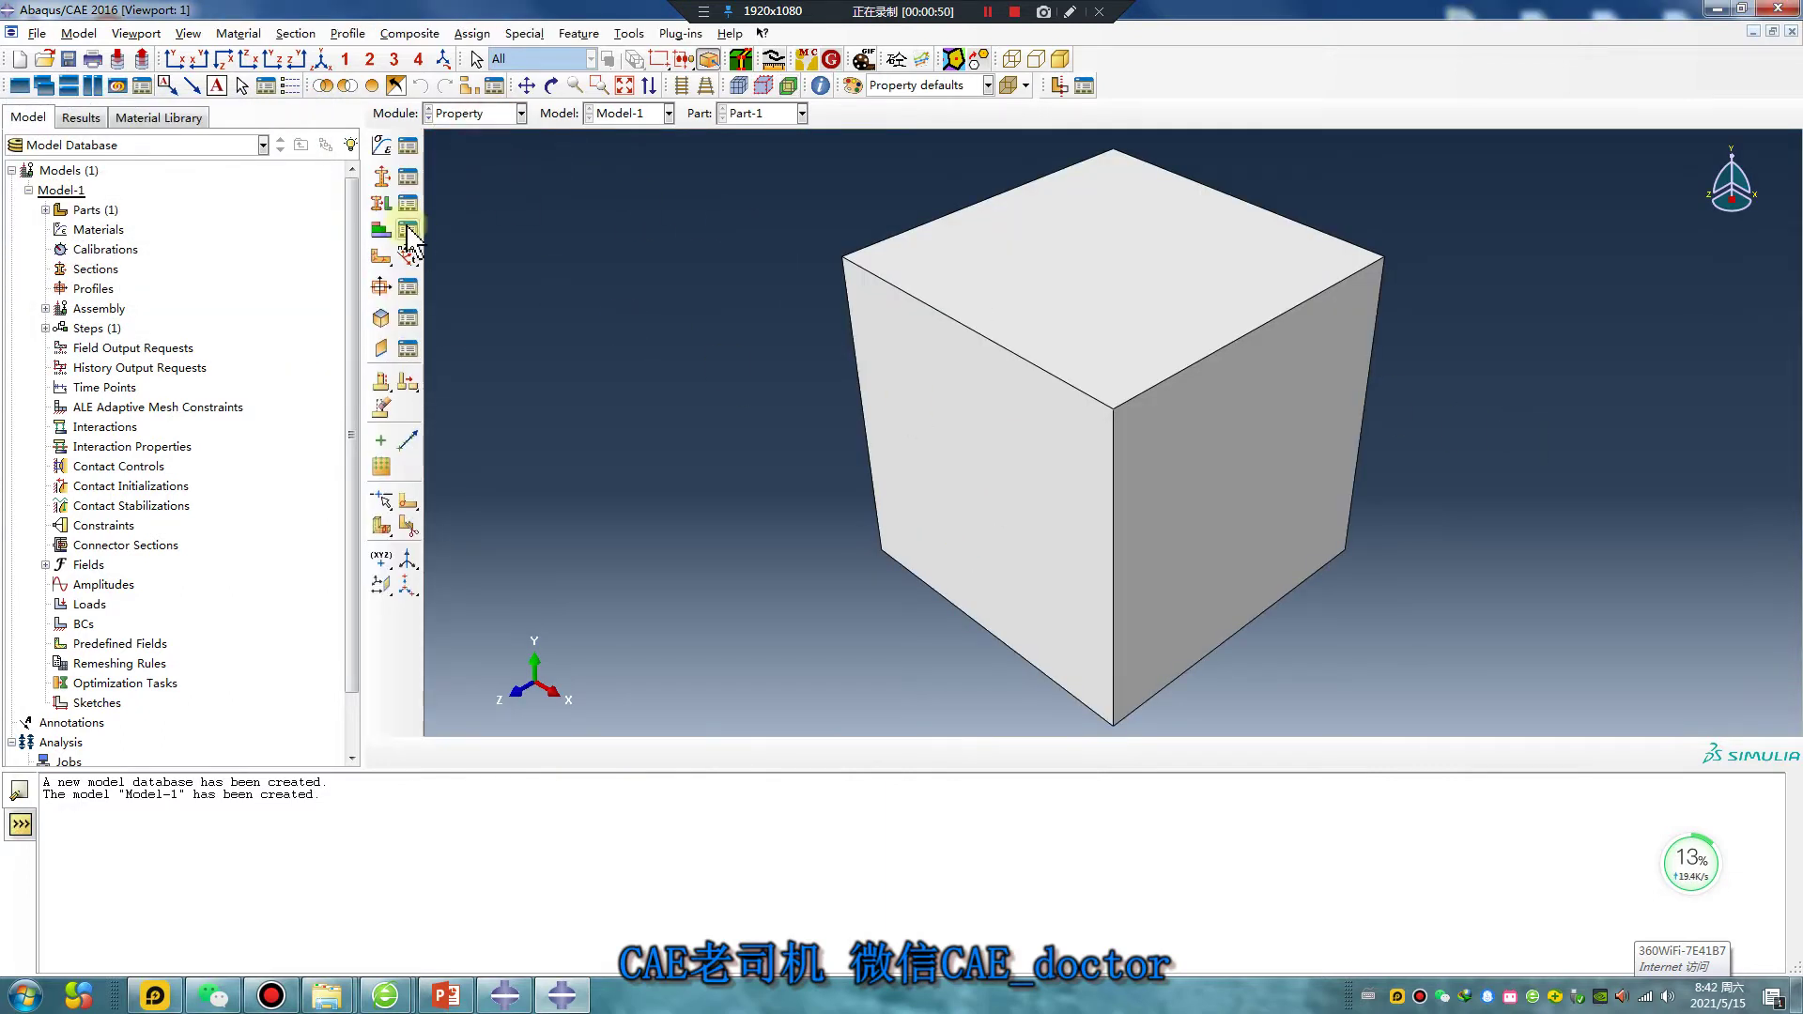
pyautogui.click(381, 146)
pyautogui.click(569, 339)
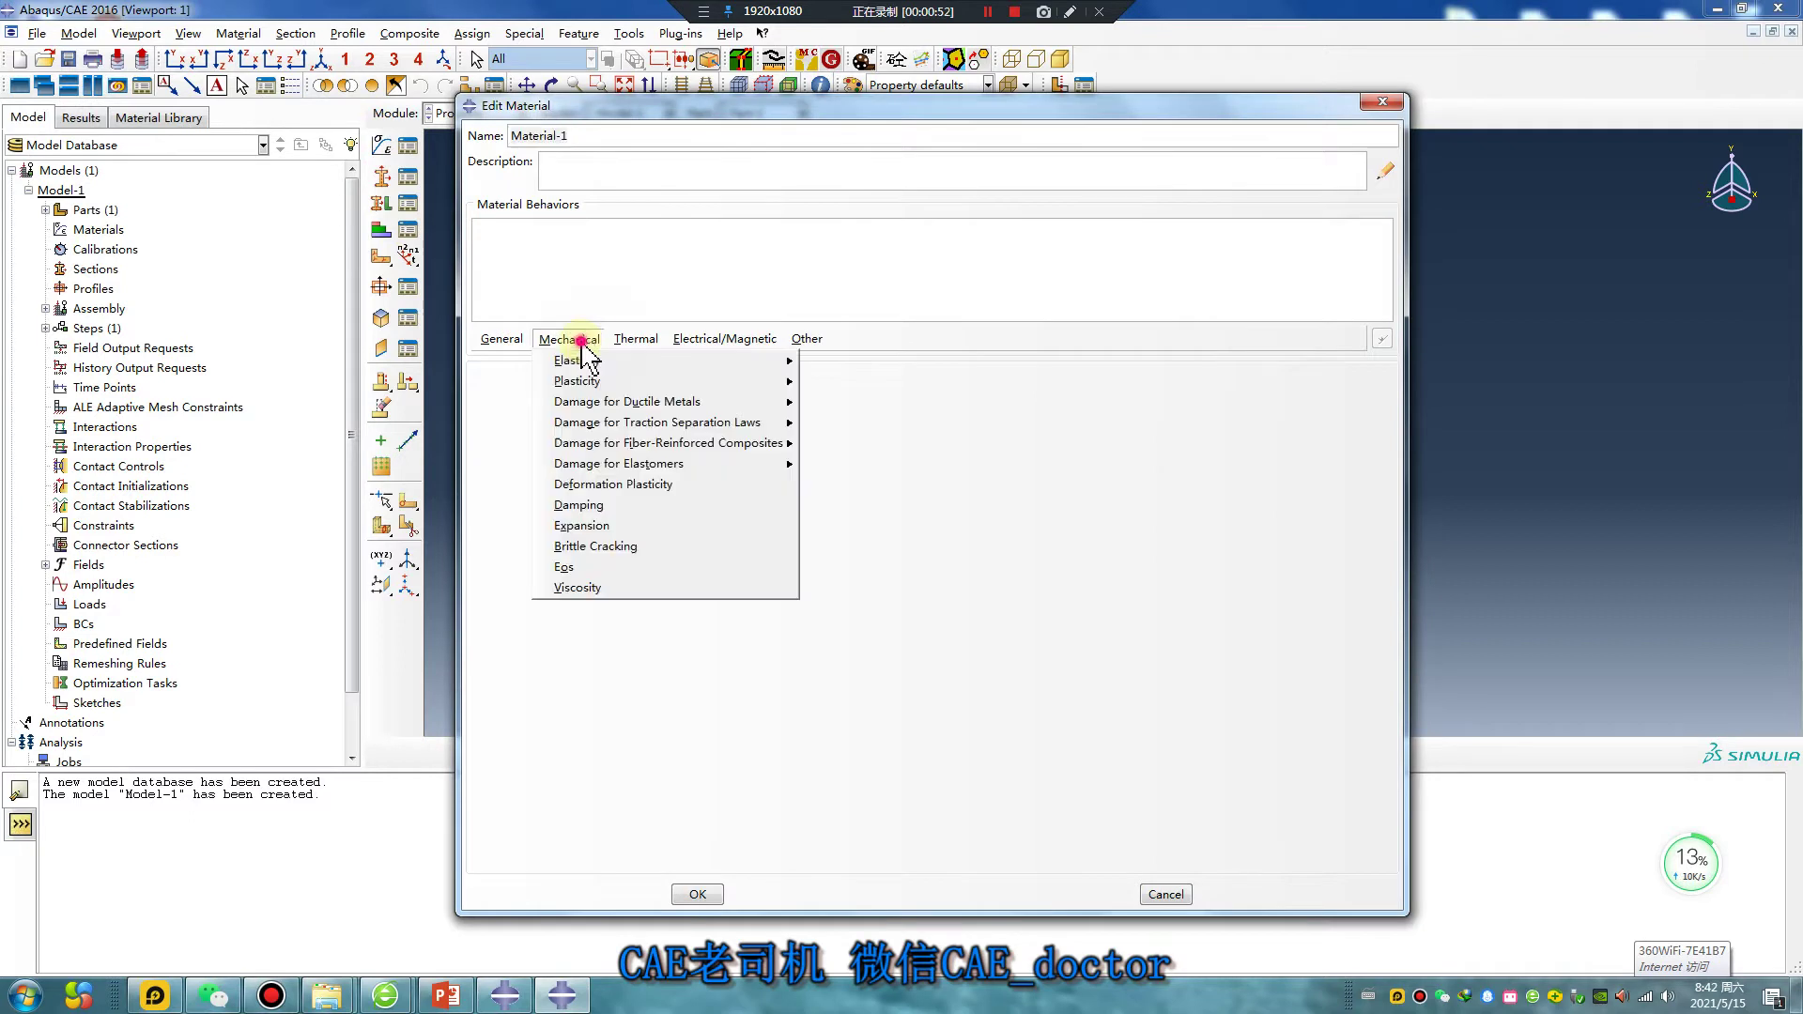
pyautogui.click(821, 358)
pyautogui.click(553, 611)
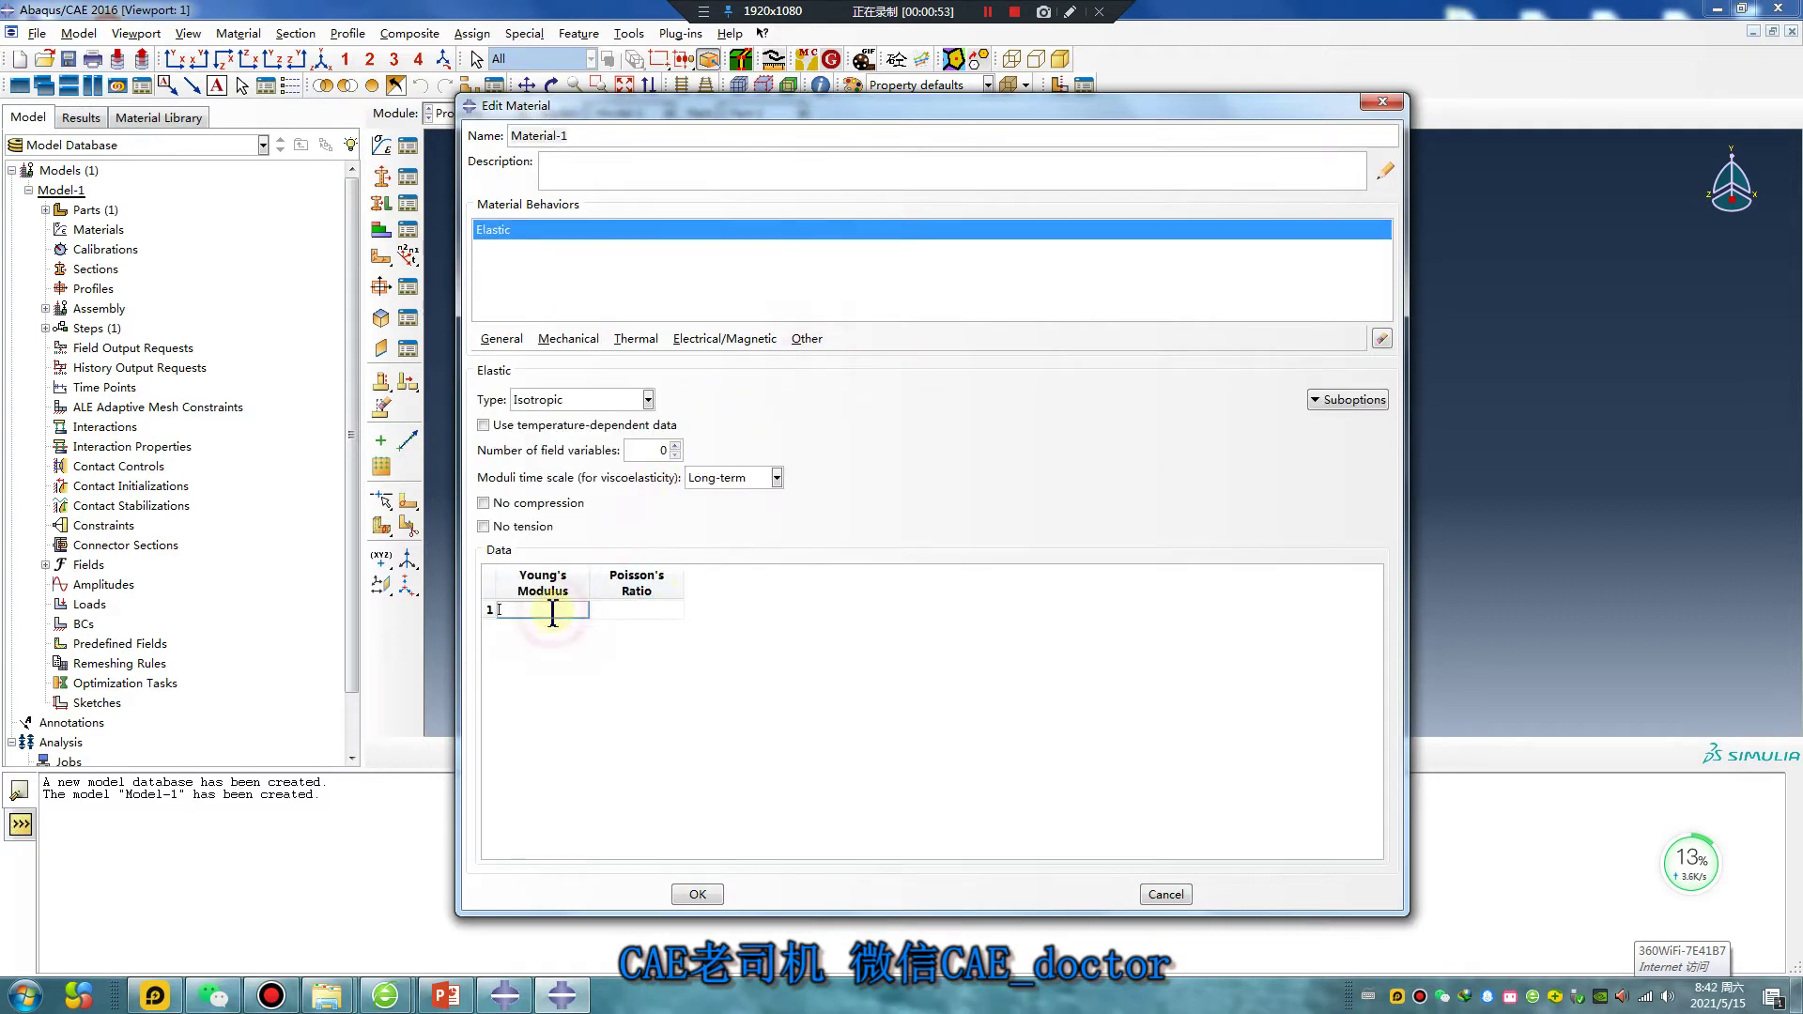
pyautogui.click(627, 609)
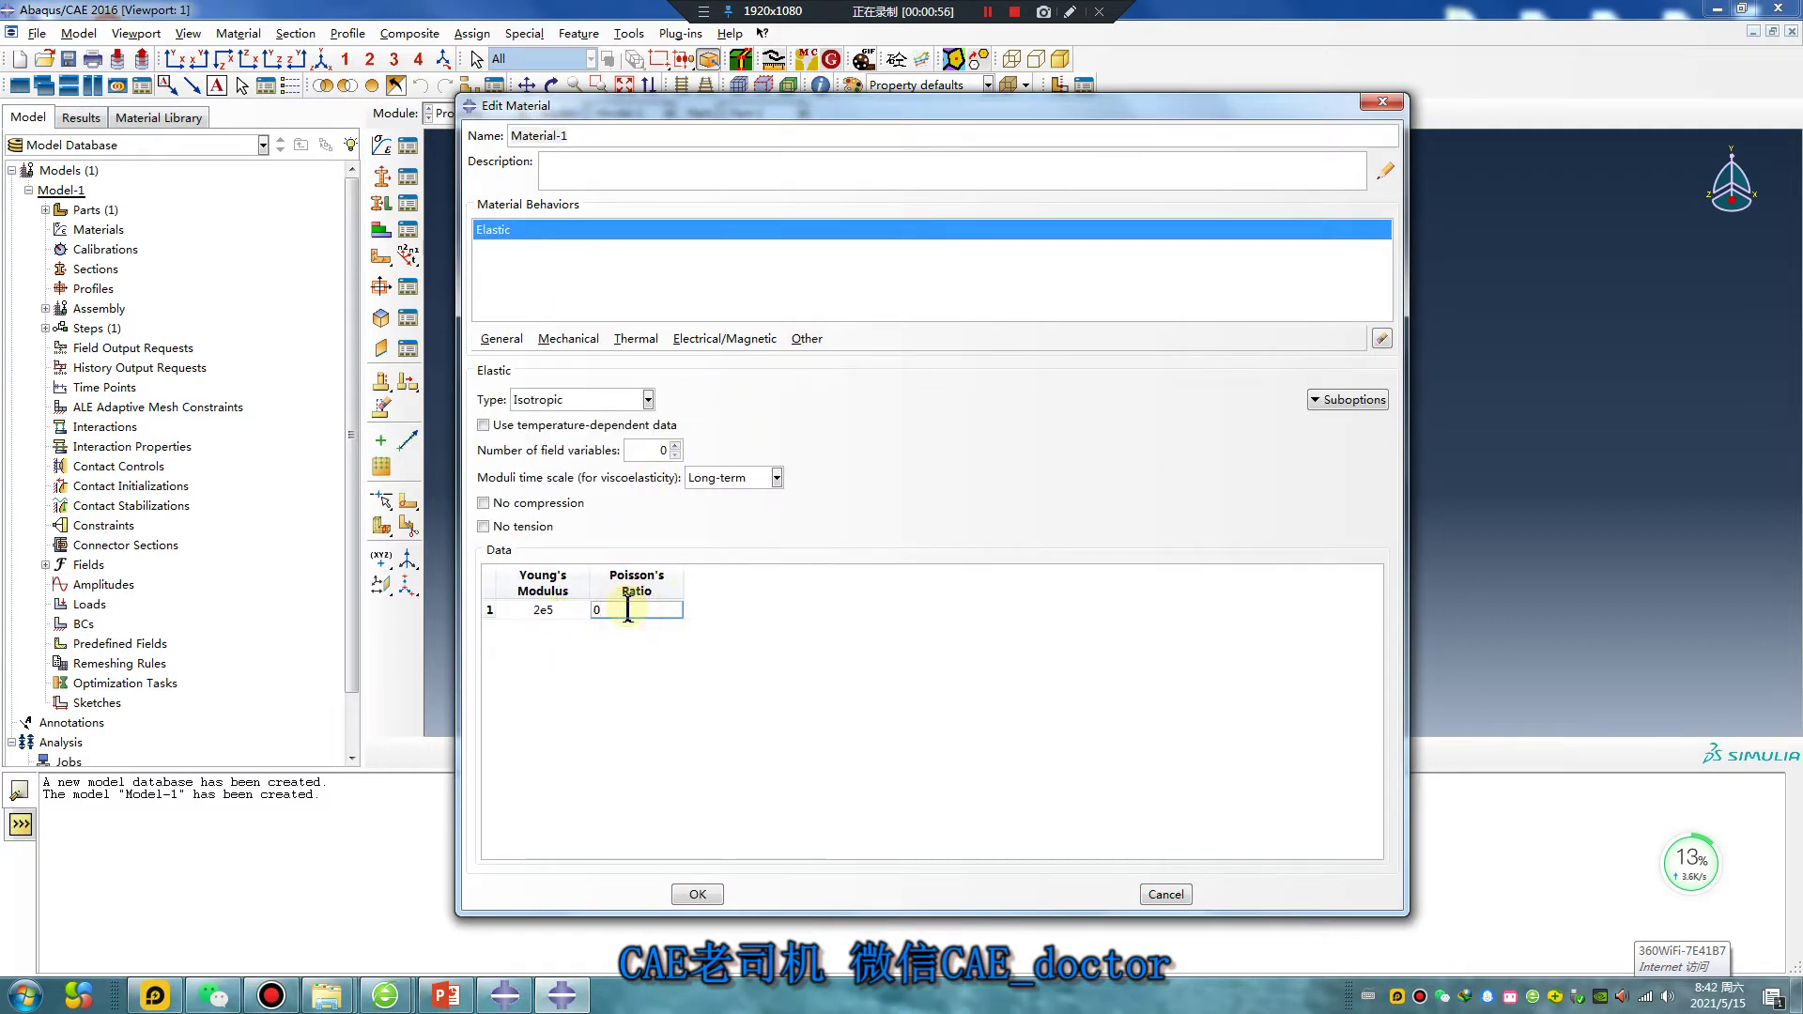
pyautogui.click(700, 895)
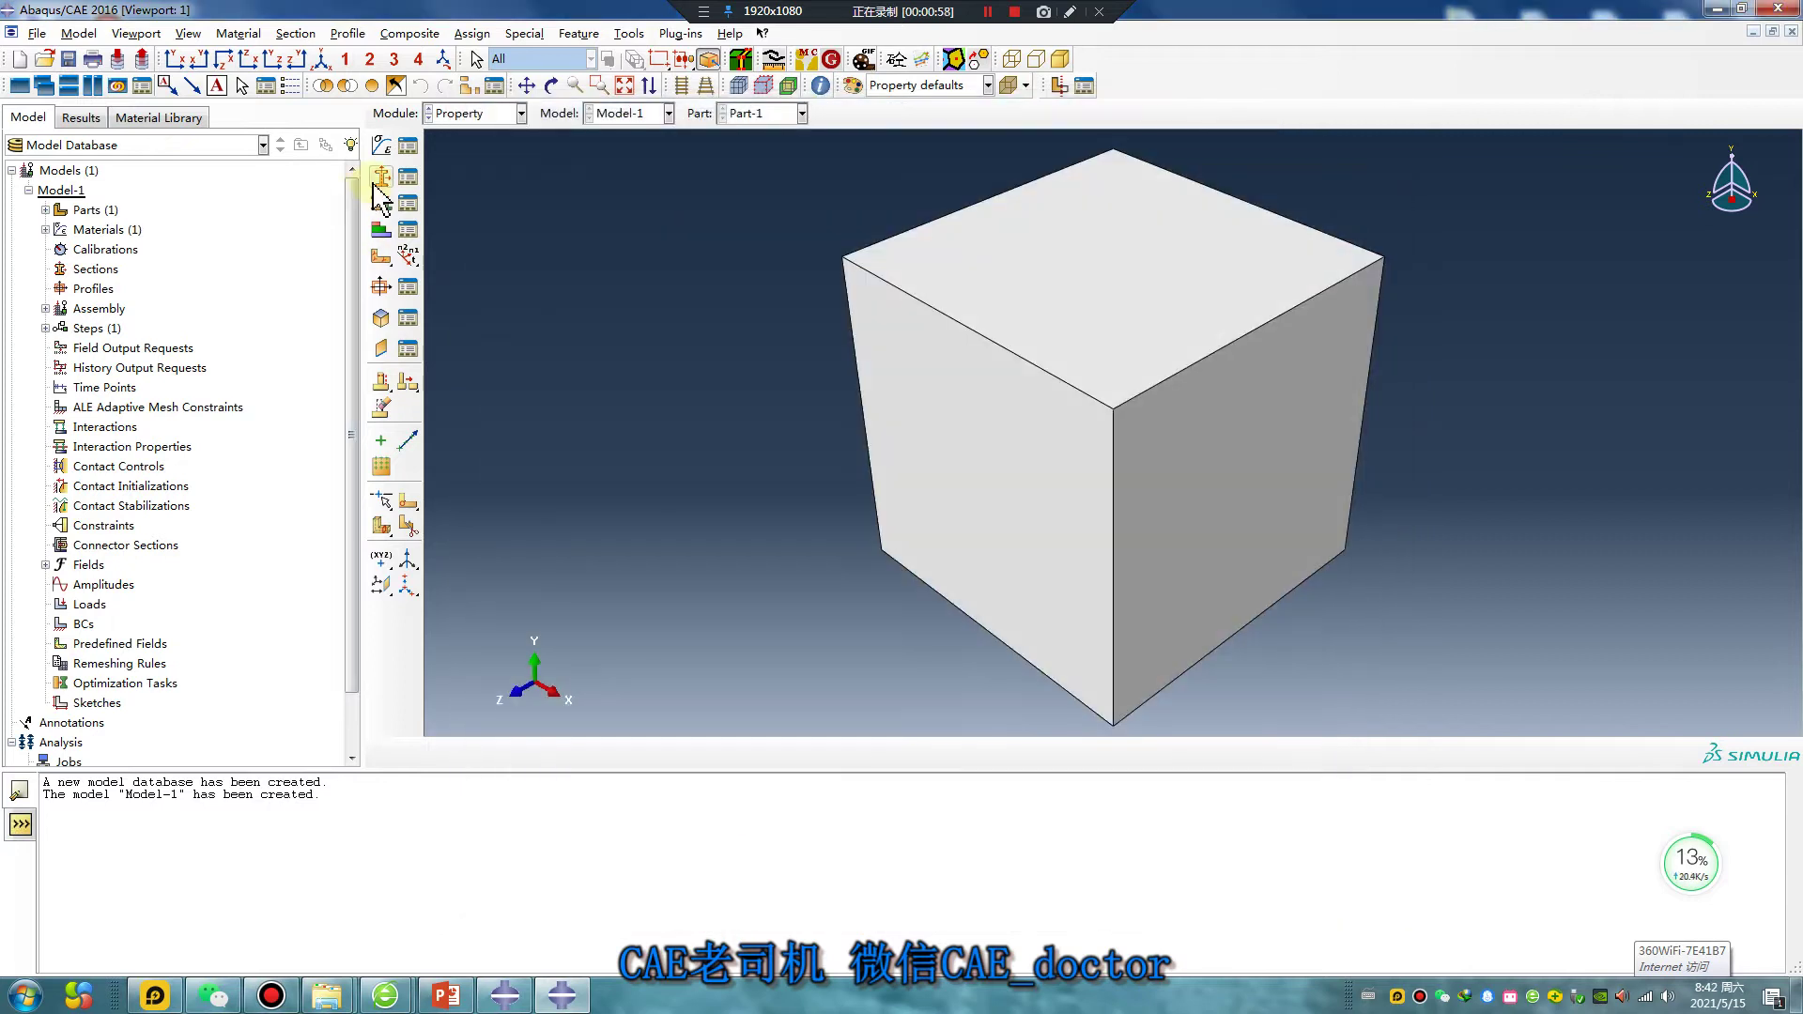
# Create solid homogeneous Section-1 using Material-1 and assign it to the cube
pyautogui.click(381, 177)
pyautogui.click(589, 490)
pyautogui.click(578, 412)
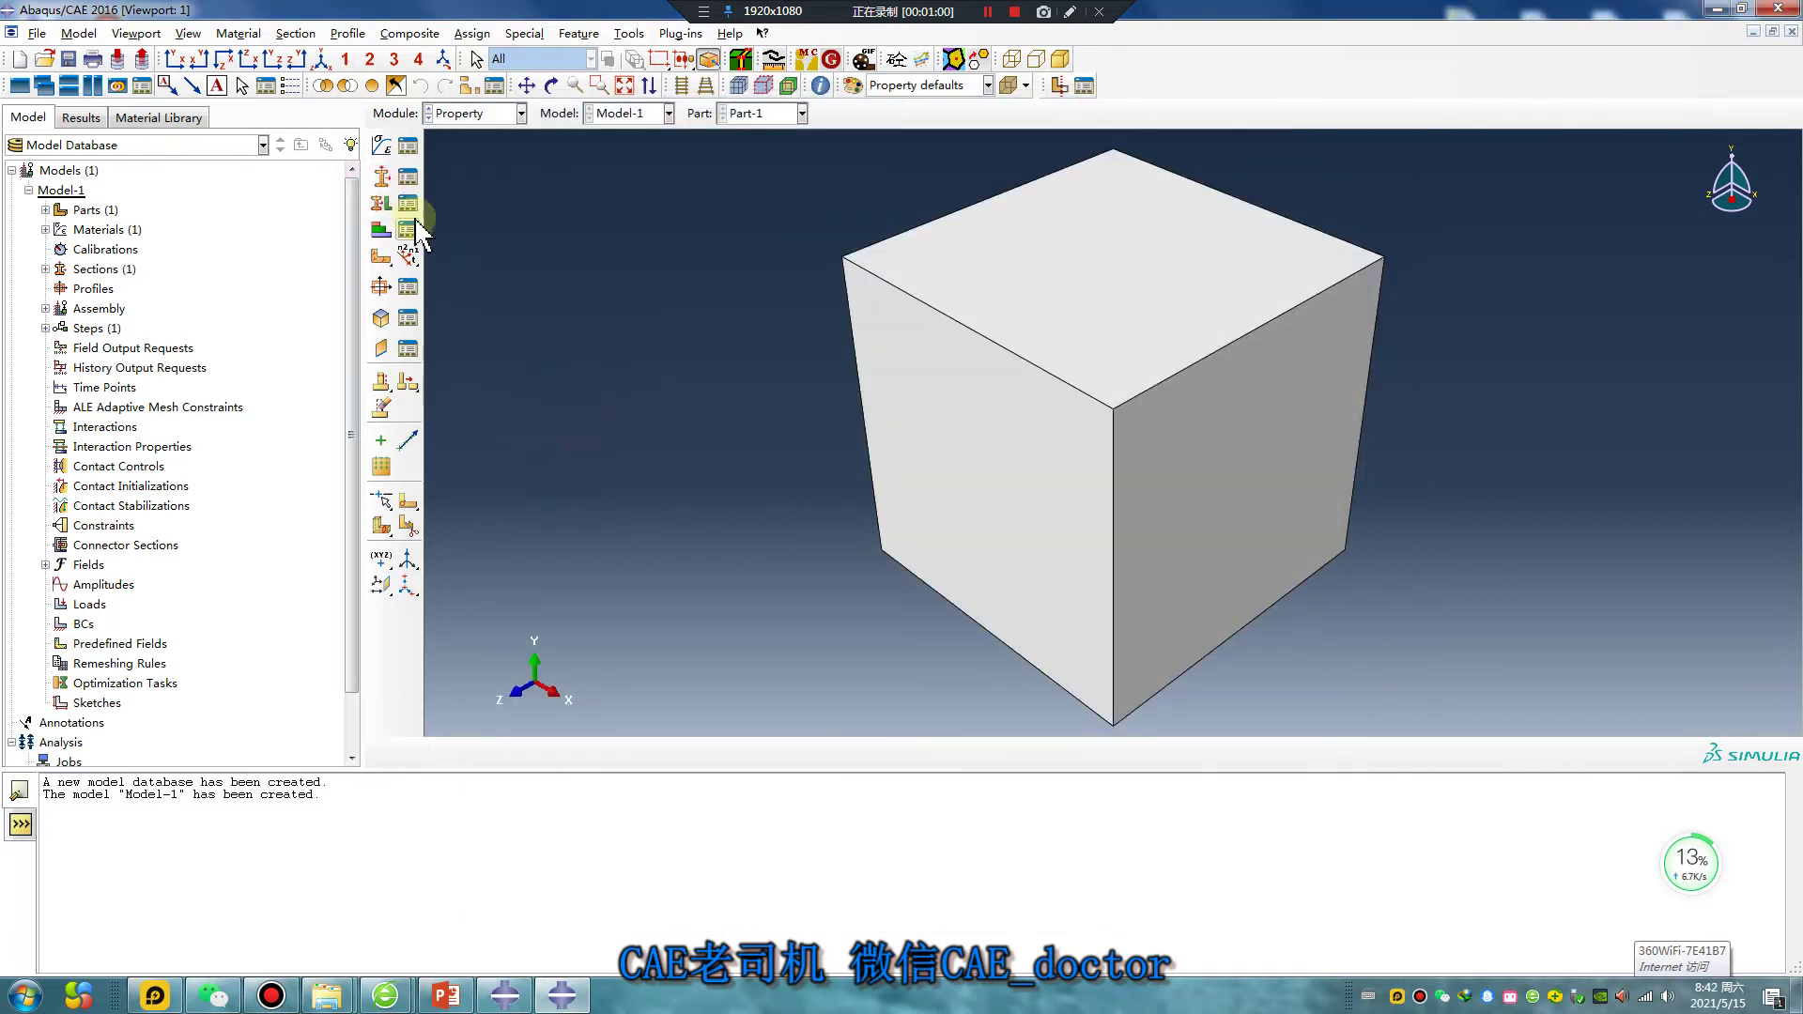
pyautogui.click(382, 203)
pyautogui.click(944, 368)
pyautogui.middleClick(620, 464)
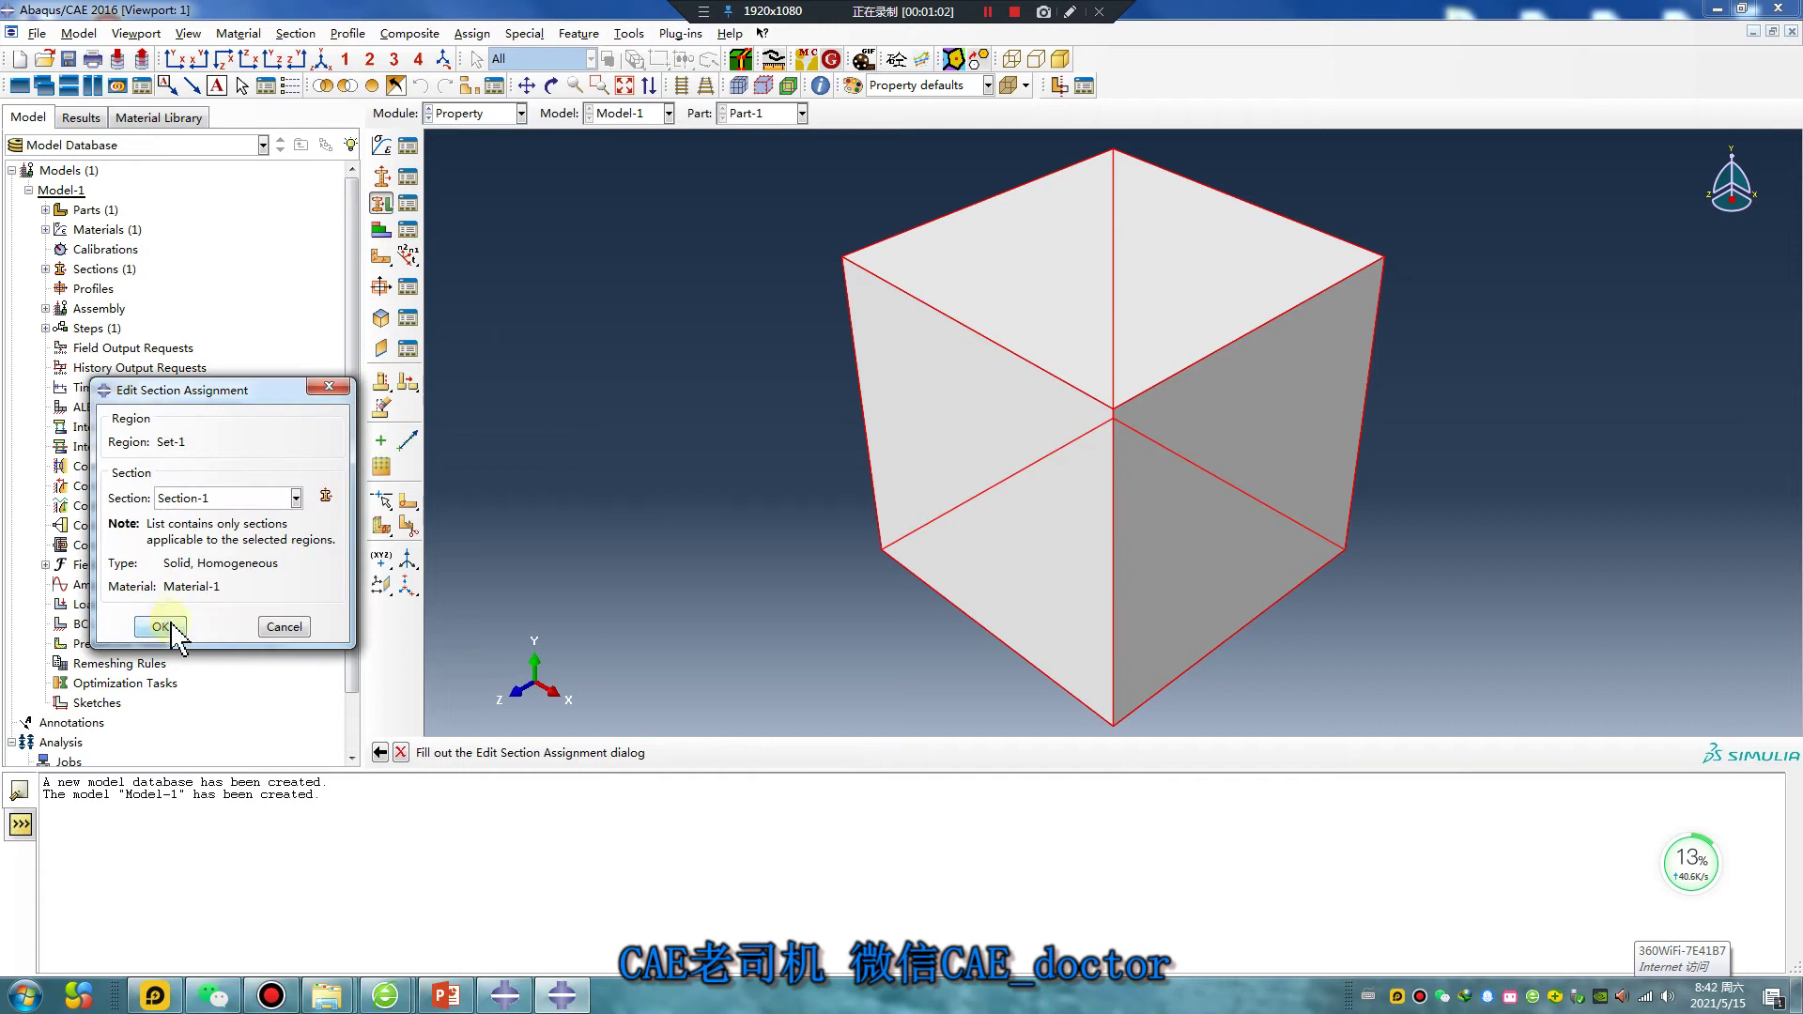
pyautogui.click(160, 623)
# Switch to the Assembly module to create a part instance
pyautogui.click(493, 112)
pyautogui.click(483, 176)
pyautogui.click(382, 145)
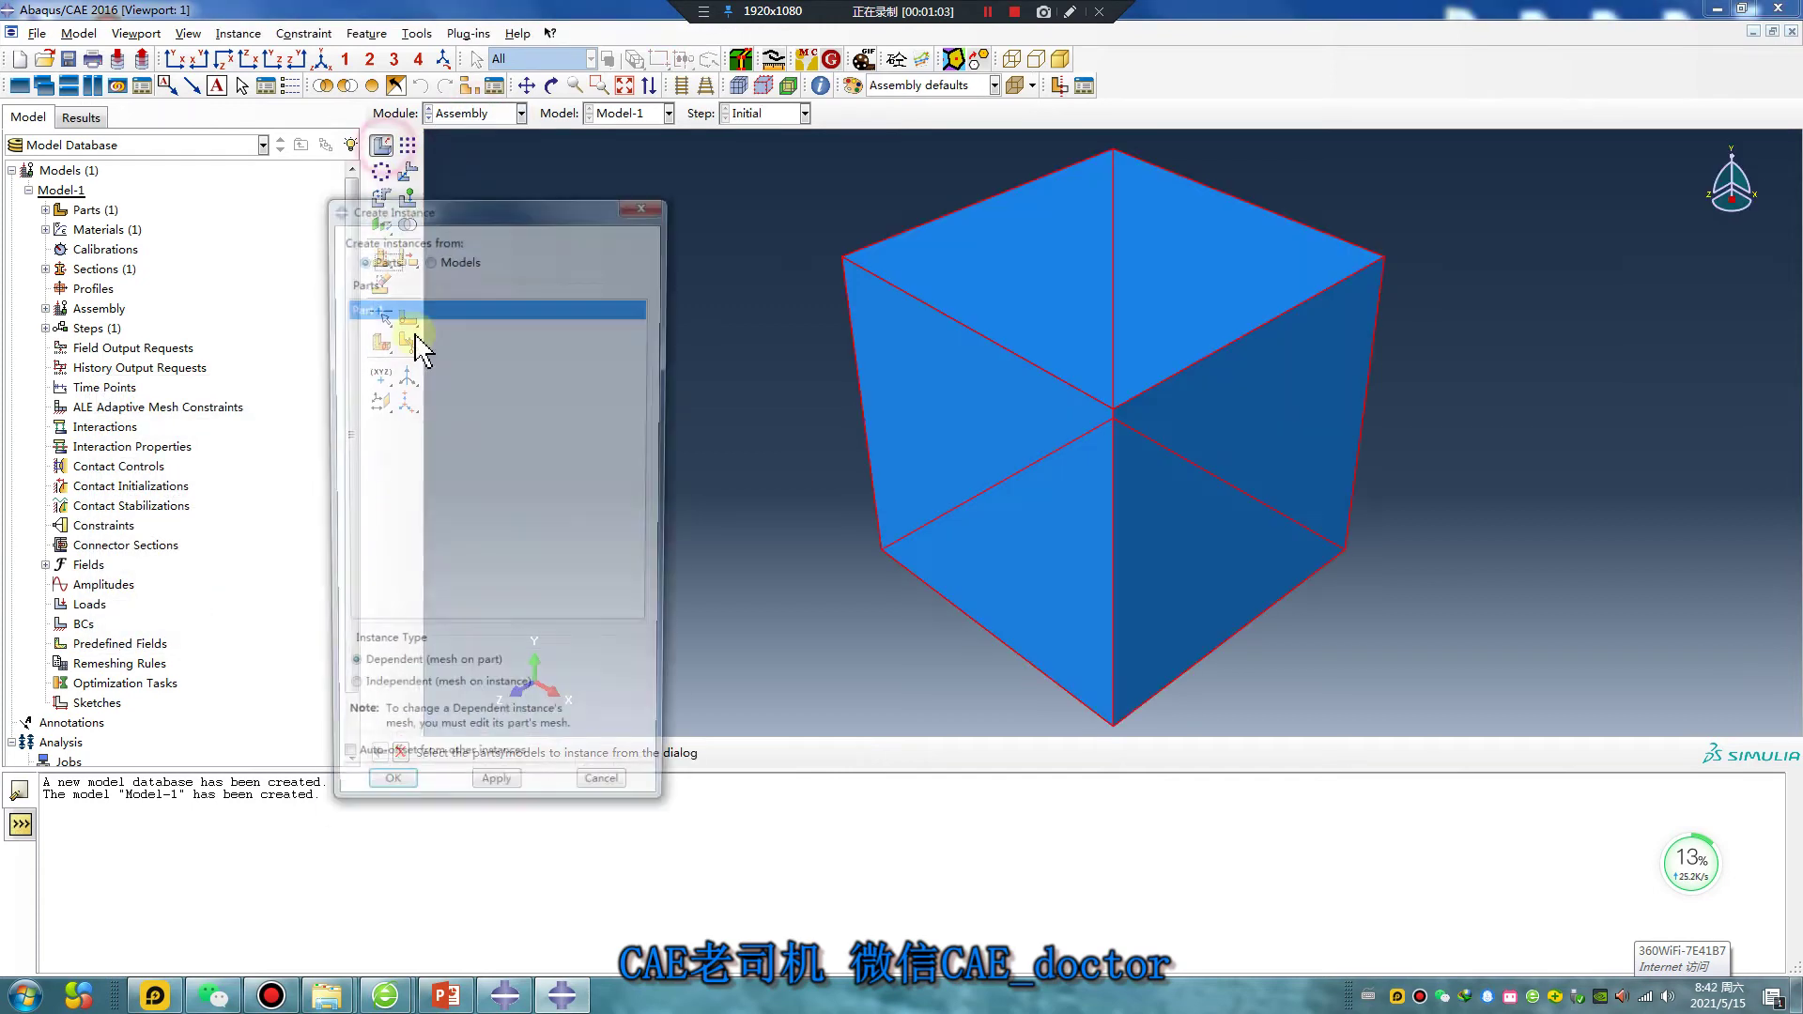
# Instance Part-1, then create Static, General Step-1 with Nlgeom turned on
pyautogui.click(386, 800)
pyautogui.click(493, 113)
pyautogui.click(474, 195)
pyautogui.click(381, 147)
pyautogui.click(519, 614)
pyautogui.click(1005, 444)
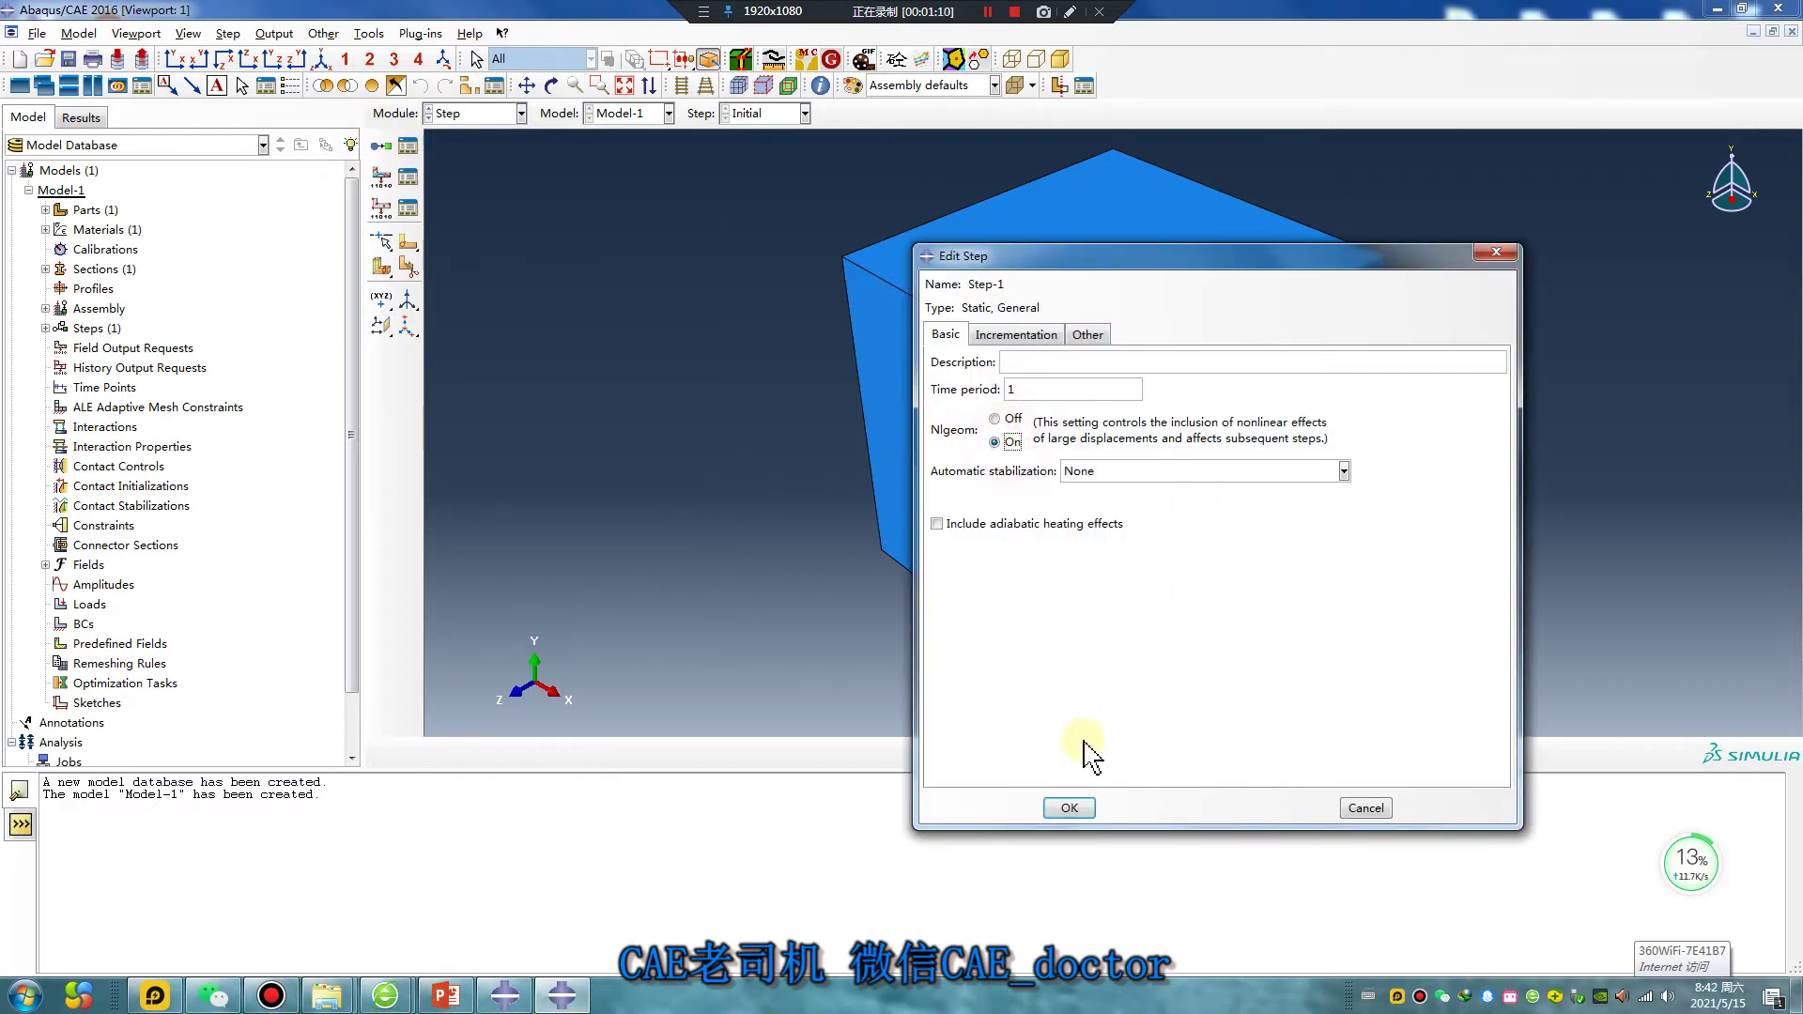
pyautogui.click(1069, 807)
# Seed Part-1 with global size 2 and mesh it into 125 elements, then go to Load
pyautogui.click(519, 113)
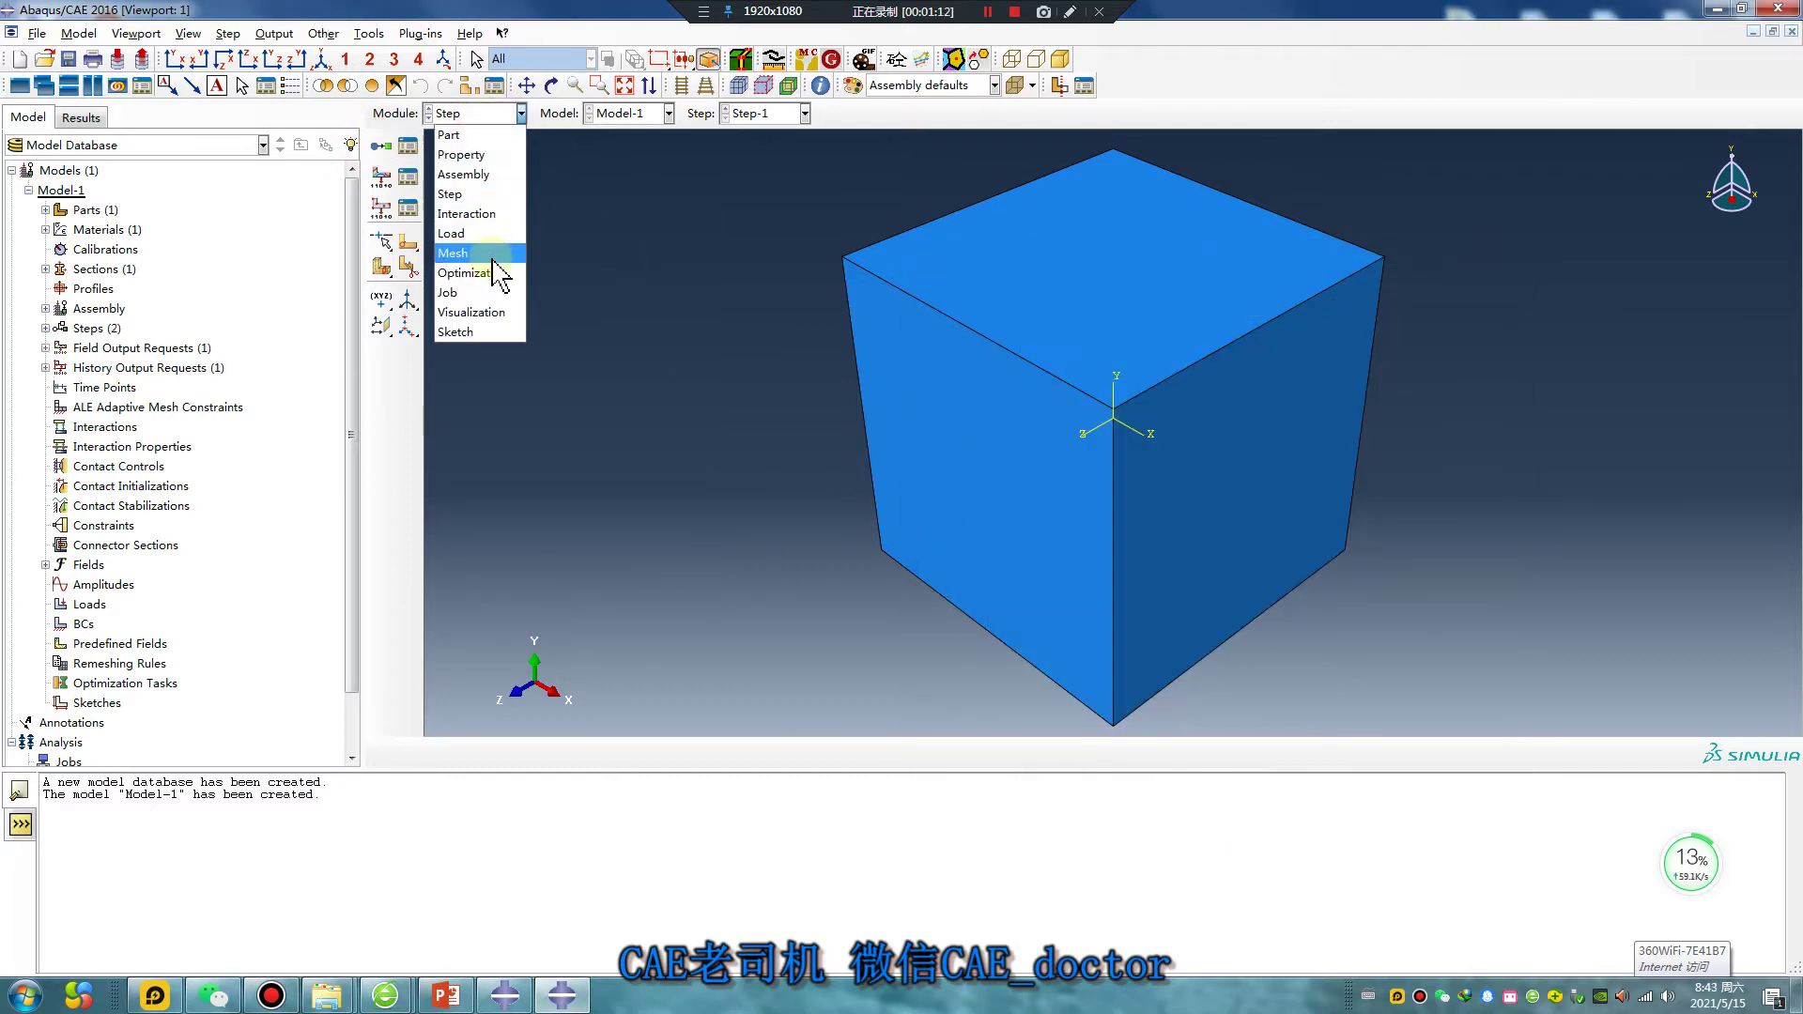
pyautogui.click(452, 253)
pyautogui.click(806, 113)
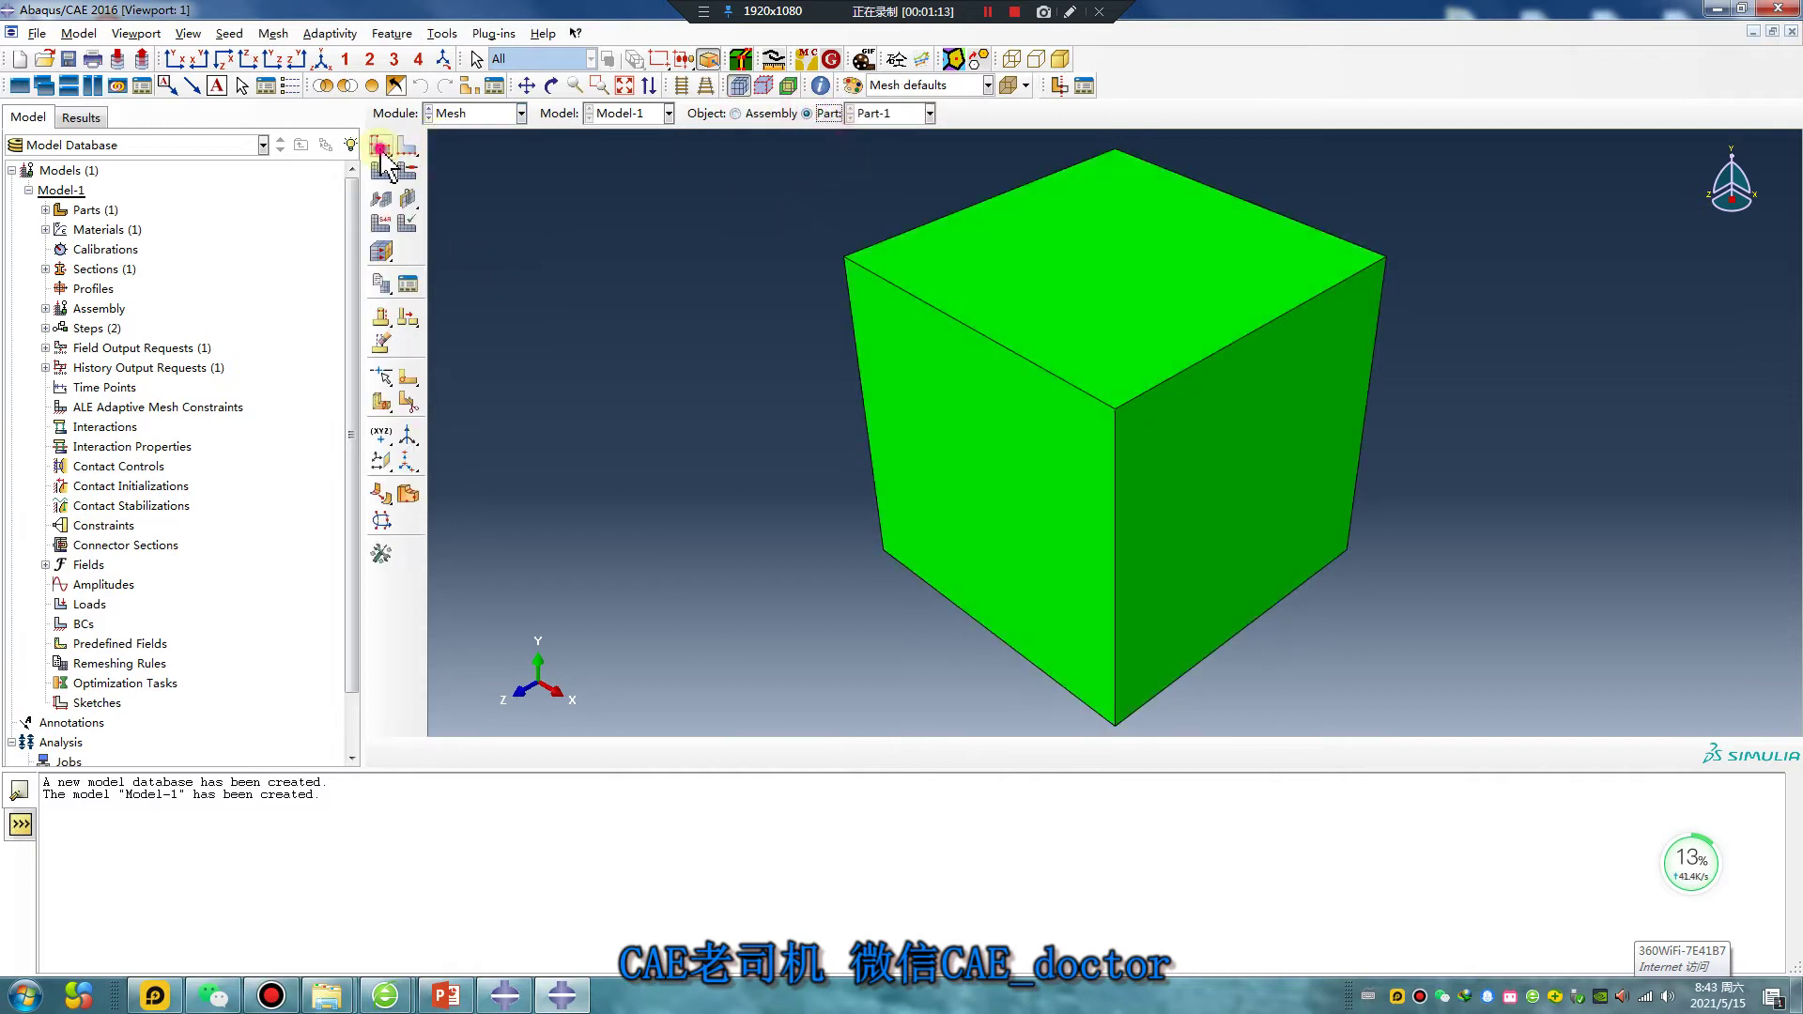
pyautogui.click(381, 145)
pyautogui.doubleClick(366, 282)
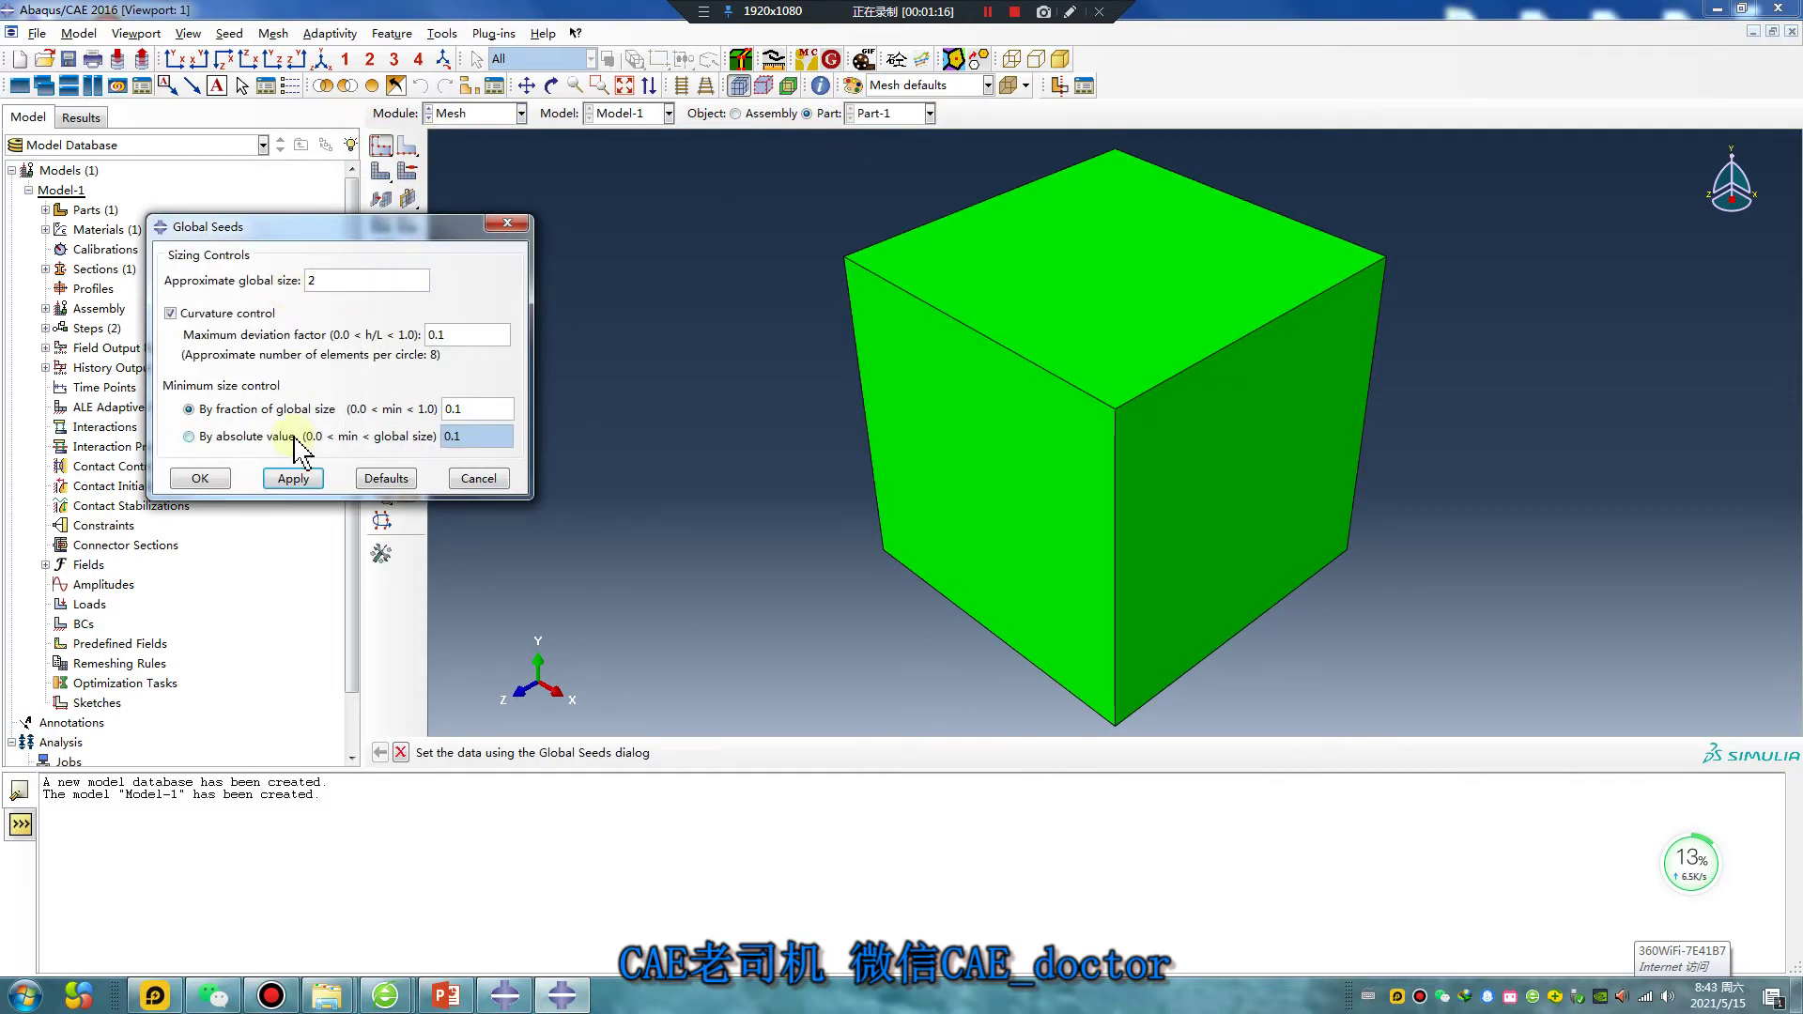
pyautogui.click(293, 478)
pyautogui.click(200, 478)
pyautogui.click(382, 171)
pyautogui.middleClick(489, 368)
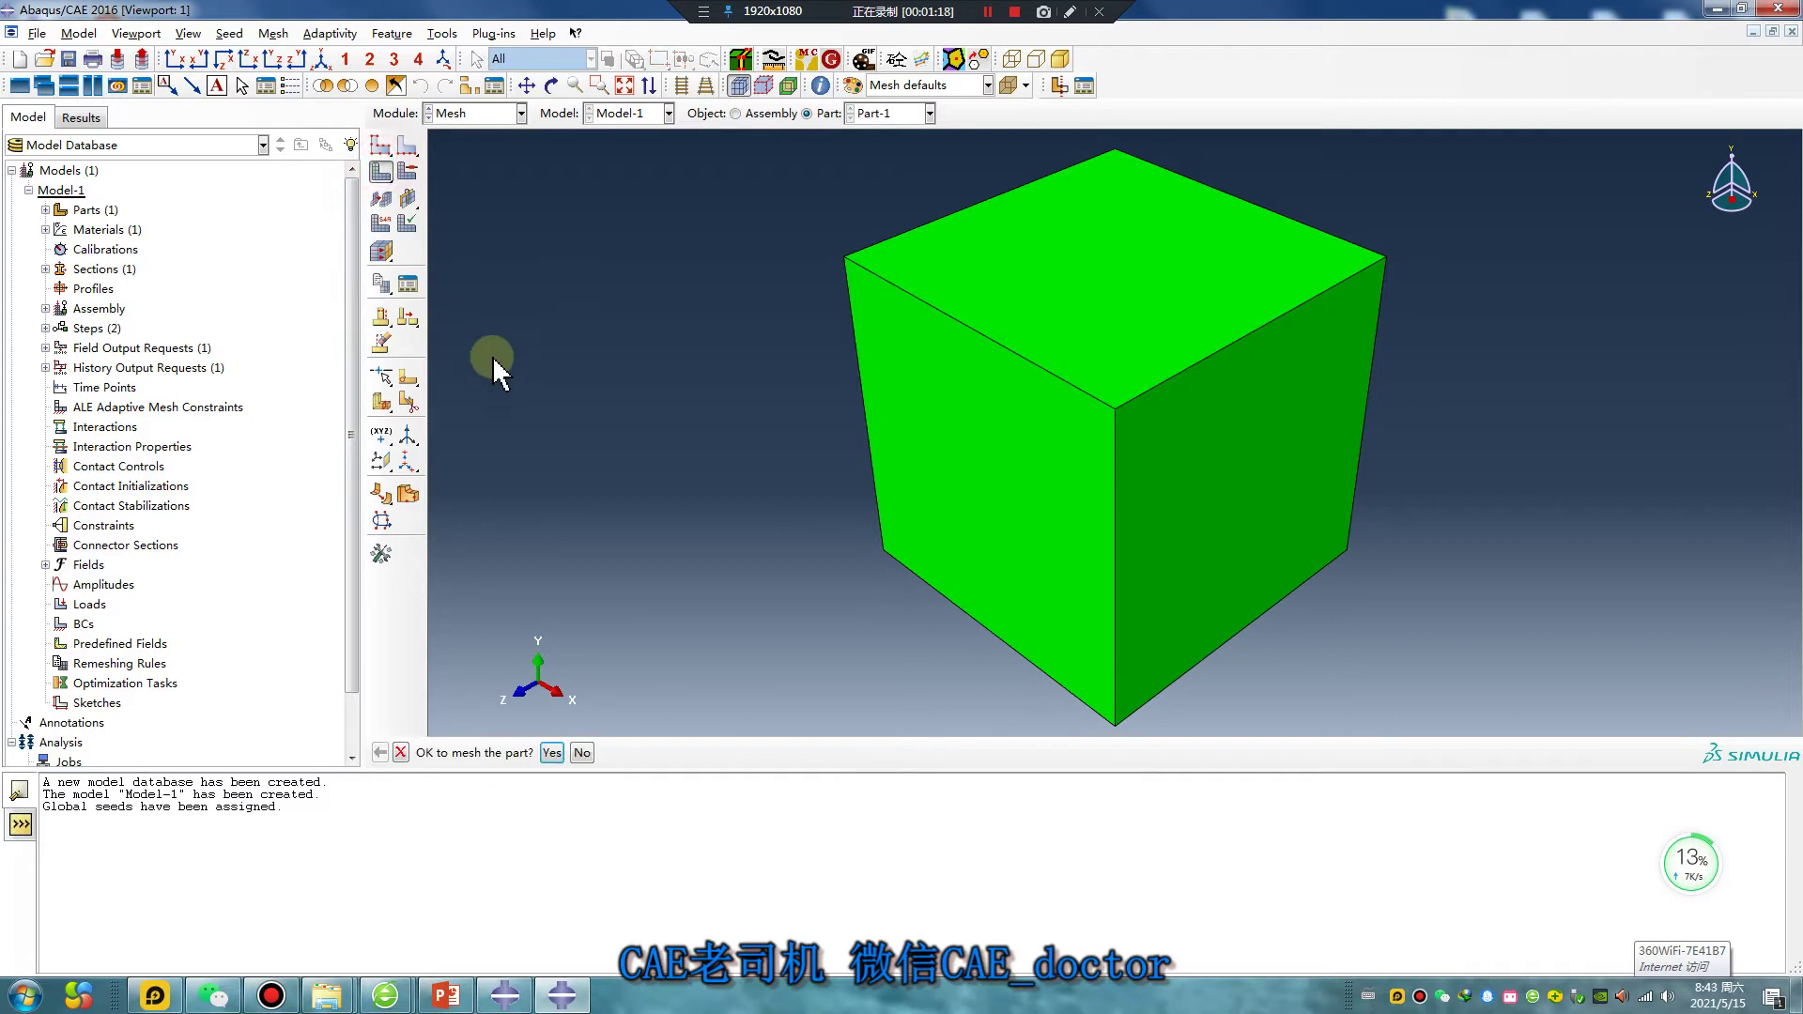
pyautogui.click(489, 115)
pyautogui.click(455, 230)
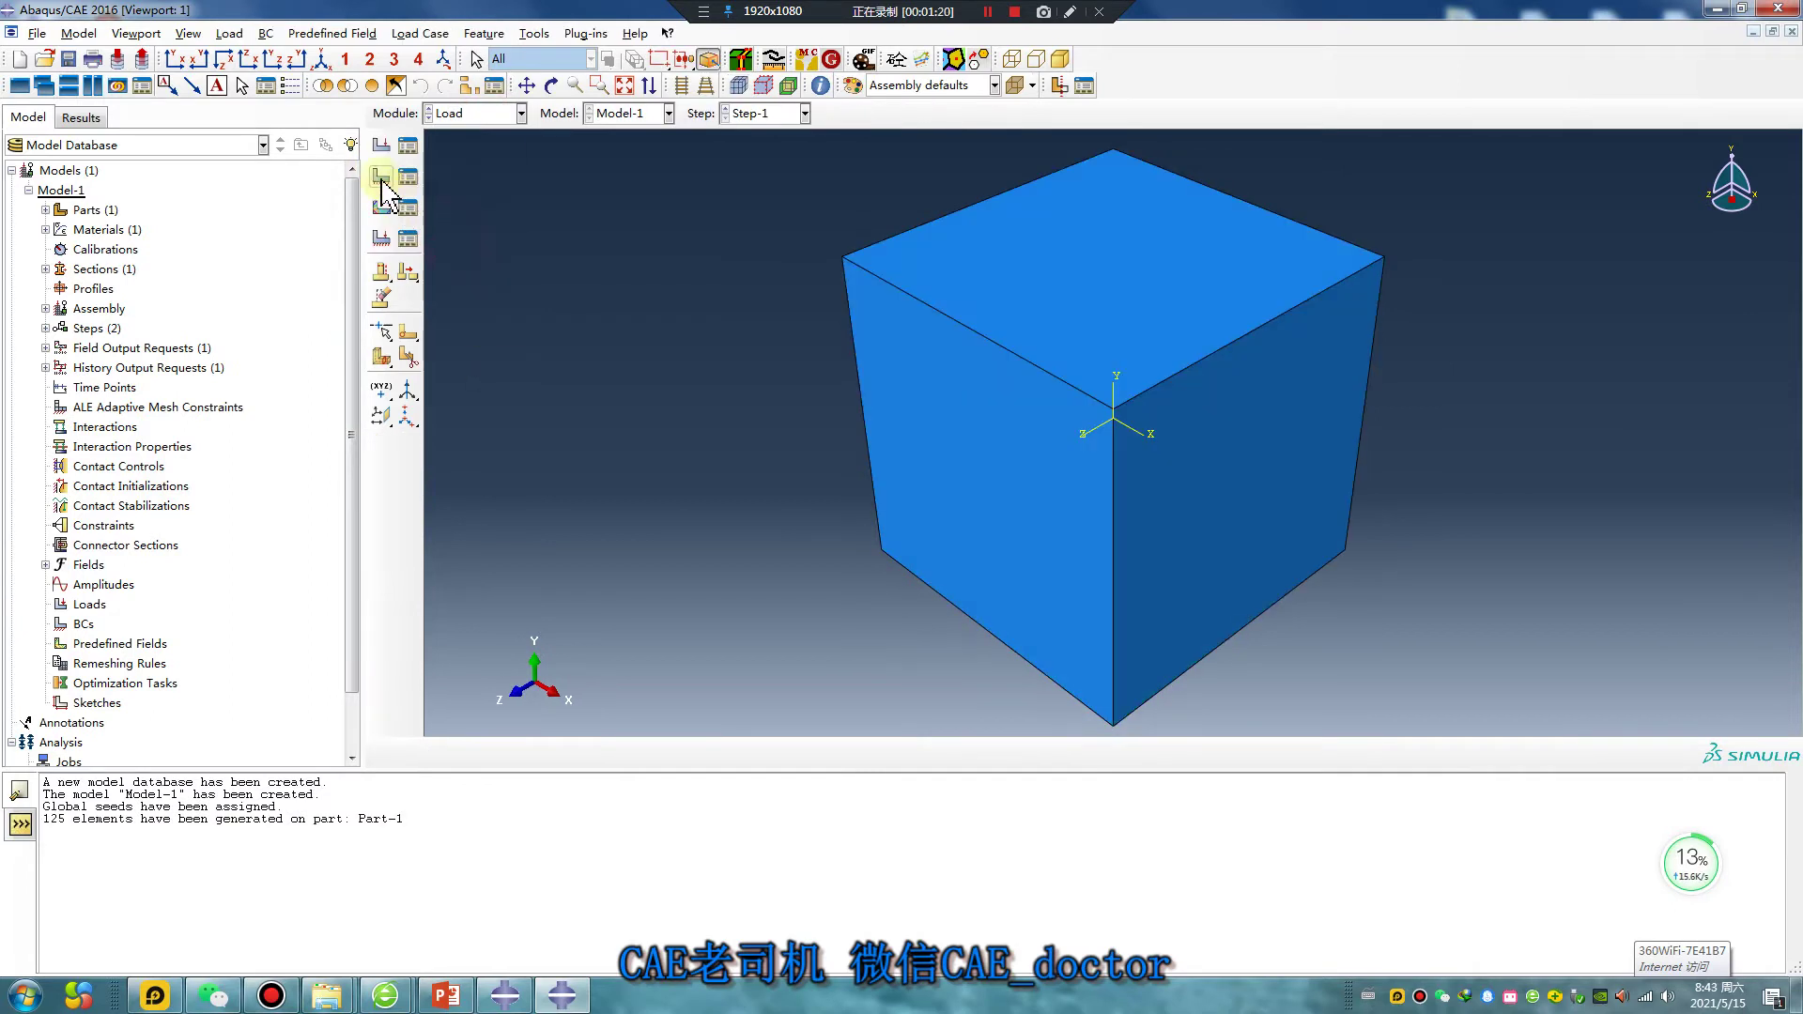
# Create BC-1 in the Initial step as Encastre on the cube's bottom face
pyautogui.click(382, 177)
pyautogui.click(464, 374)
pyautogui.click(479, 387)
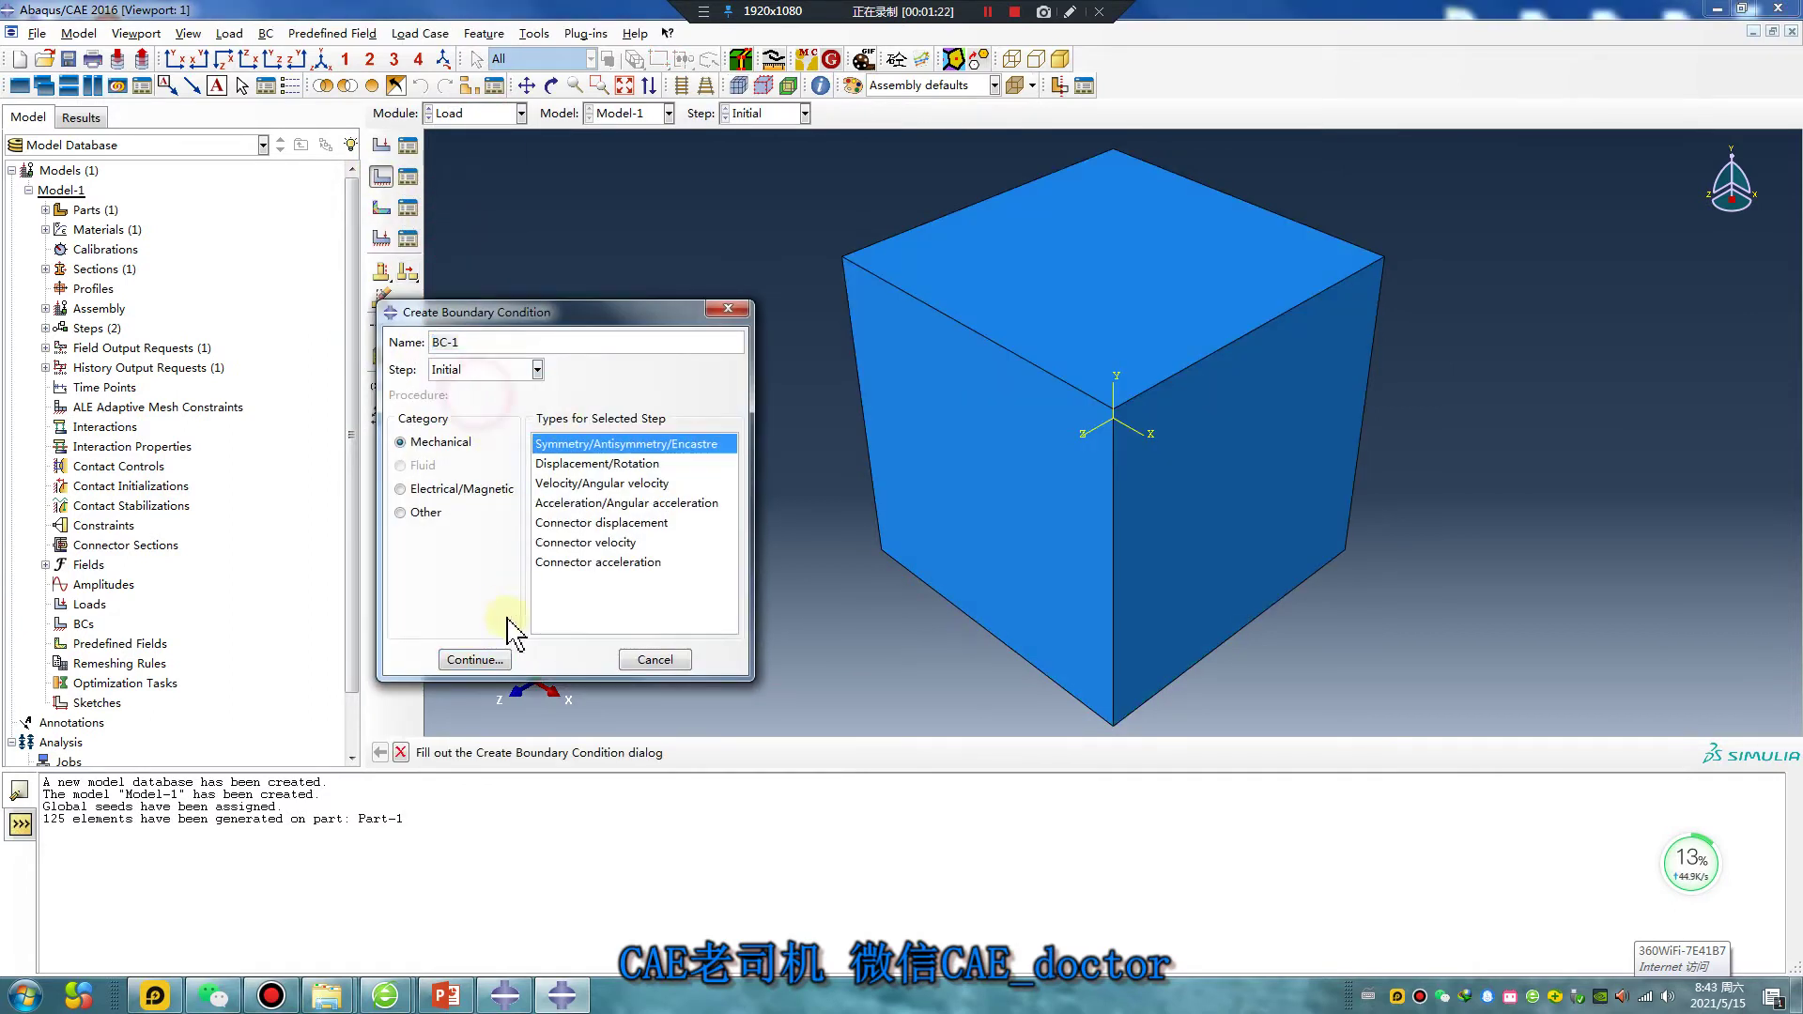
pyautogui.click(476, 657)
pyautogui.keyDown('ctrl'); pyautogui.keyDown('alt'); pyautogui.moveTo(775, 658); pyautogui.dragTo(1203, 523); pyautogui.keyUp('alt'); pyautogui.keyUp('ctrl')
pyautogui.click(1204, 523)
pyautogui.middleClick(778, 521)
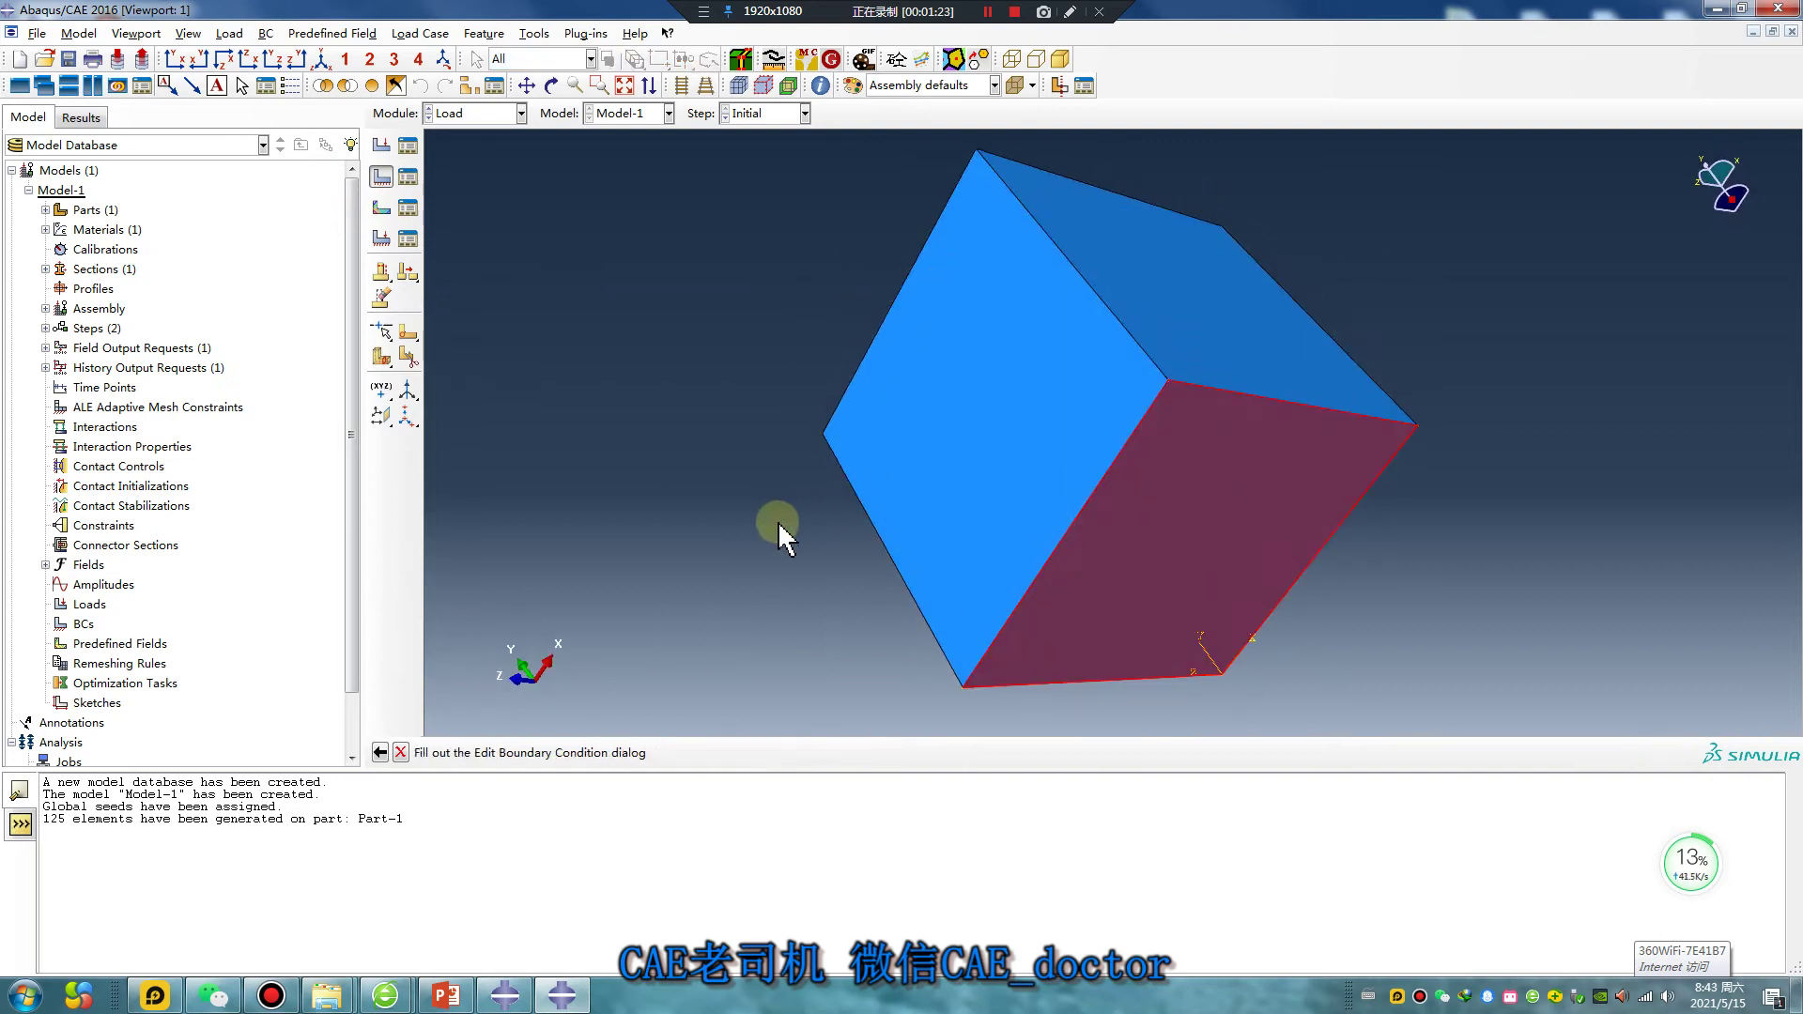
pyautogui.click(157, 538)
pyautogui.click(228, 569)
pyautogui.keyDown('ctrl'); pyautogui.keyDown('alt'); pyautogui.moveTo(1029, 404); pyautogui.dragTo(1166, 385); pyautogui.keyUp('alt'); pyautogui.keyUp('ctrl')
# Create BC-2 Displacement/Rotation in Step-1 on the top face with U2 = -1
pyautogui.click(381, 176)
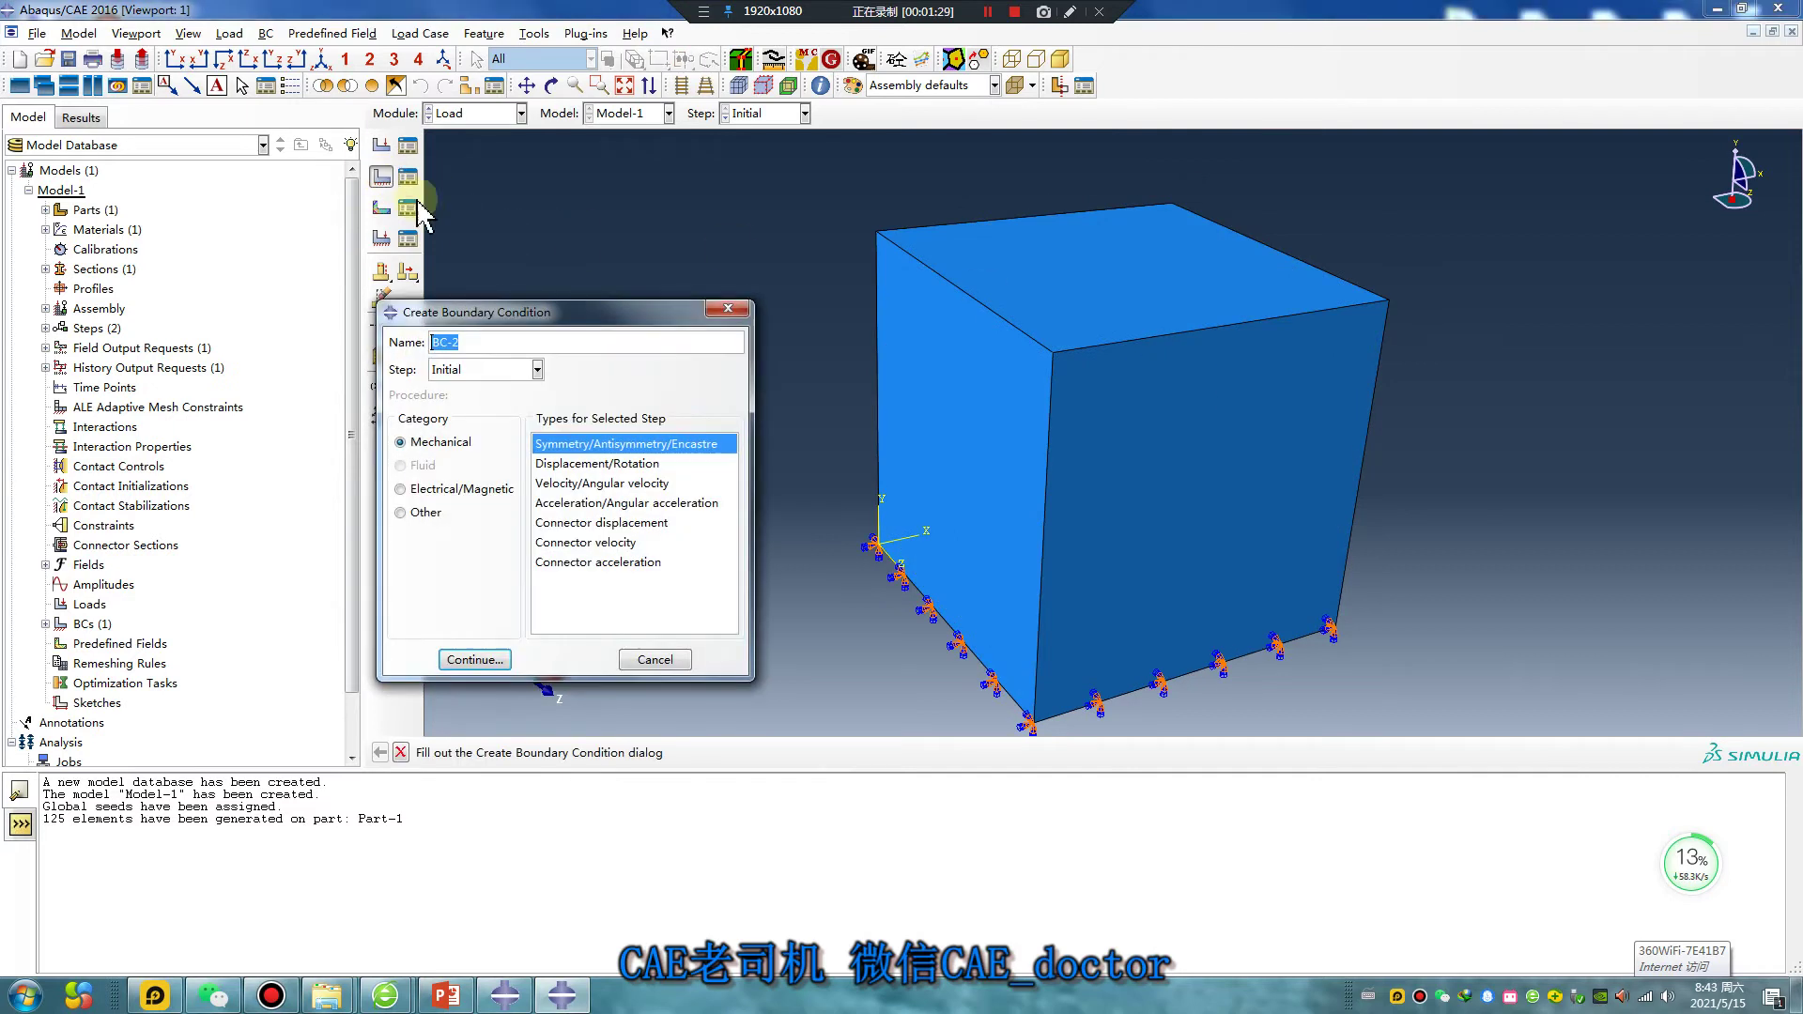
pyautogui.click(563, 463)
pyautogui.click(537, 369)
pyautogui.click(474, 410)
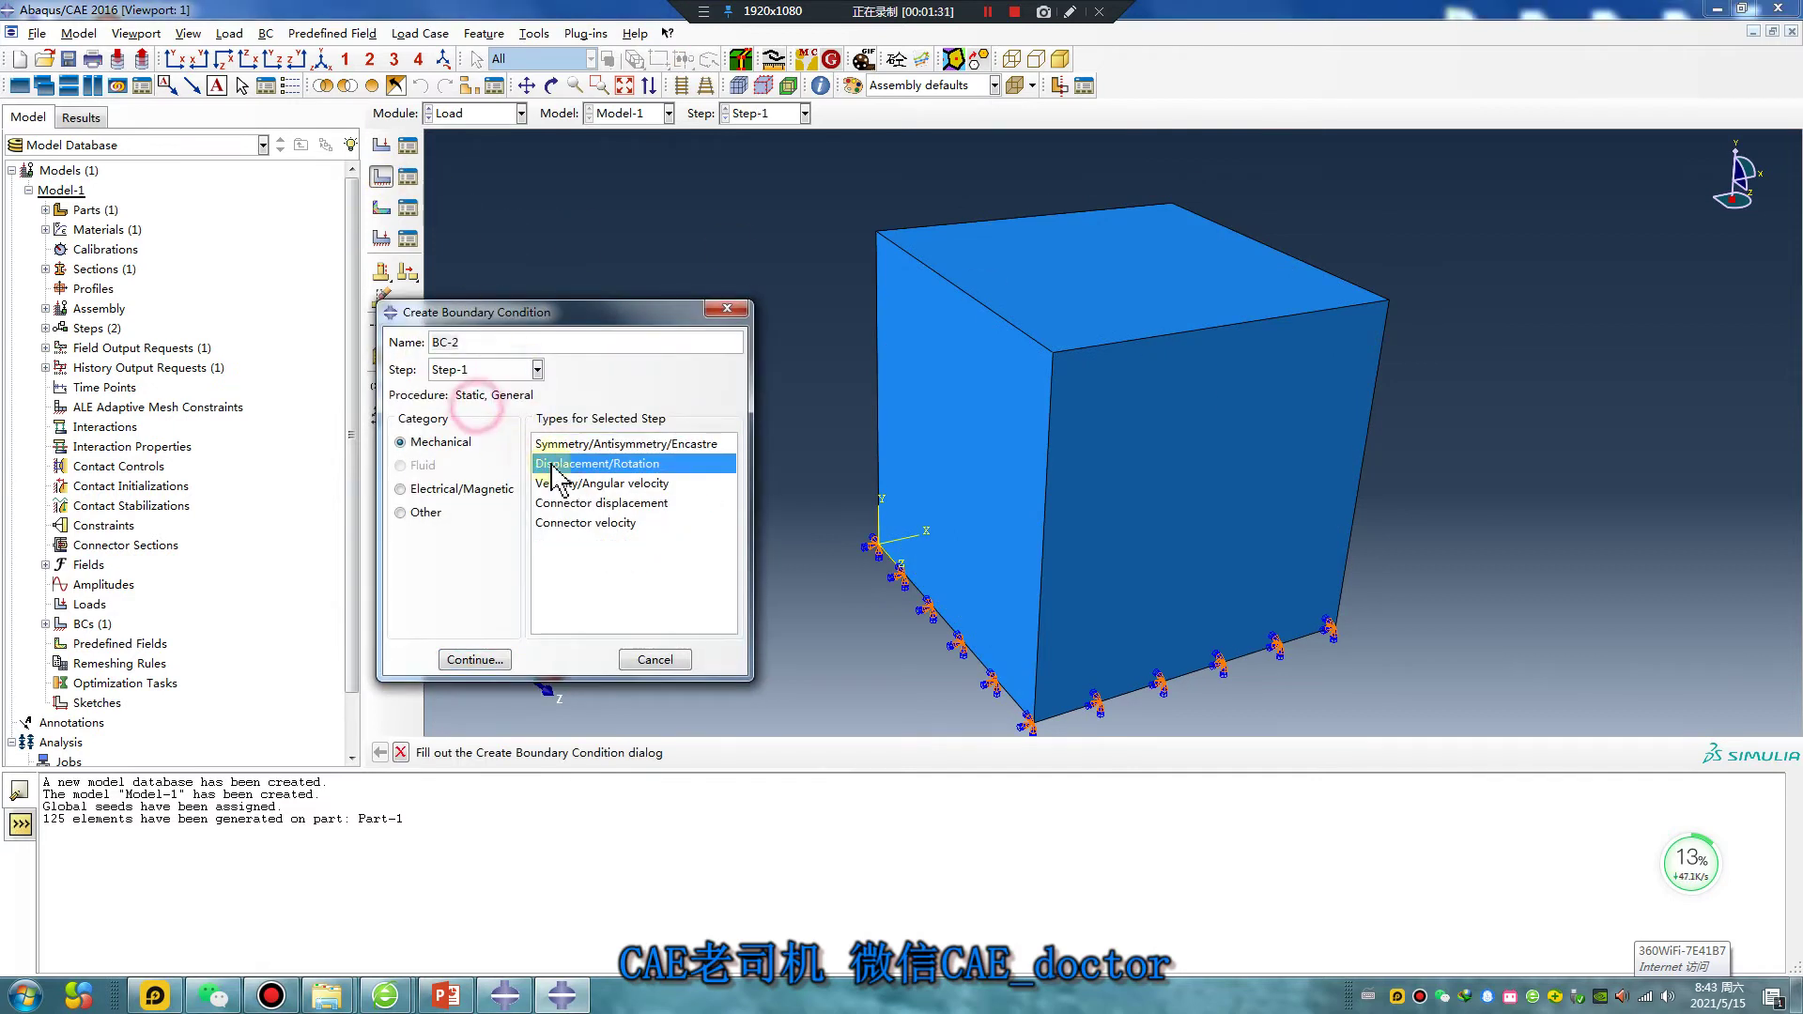
pyautogui.click(475, 659)
pyautogui.click(1037, 319)
pyautogui.middleClick(692, 470)
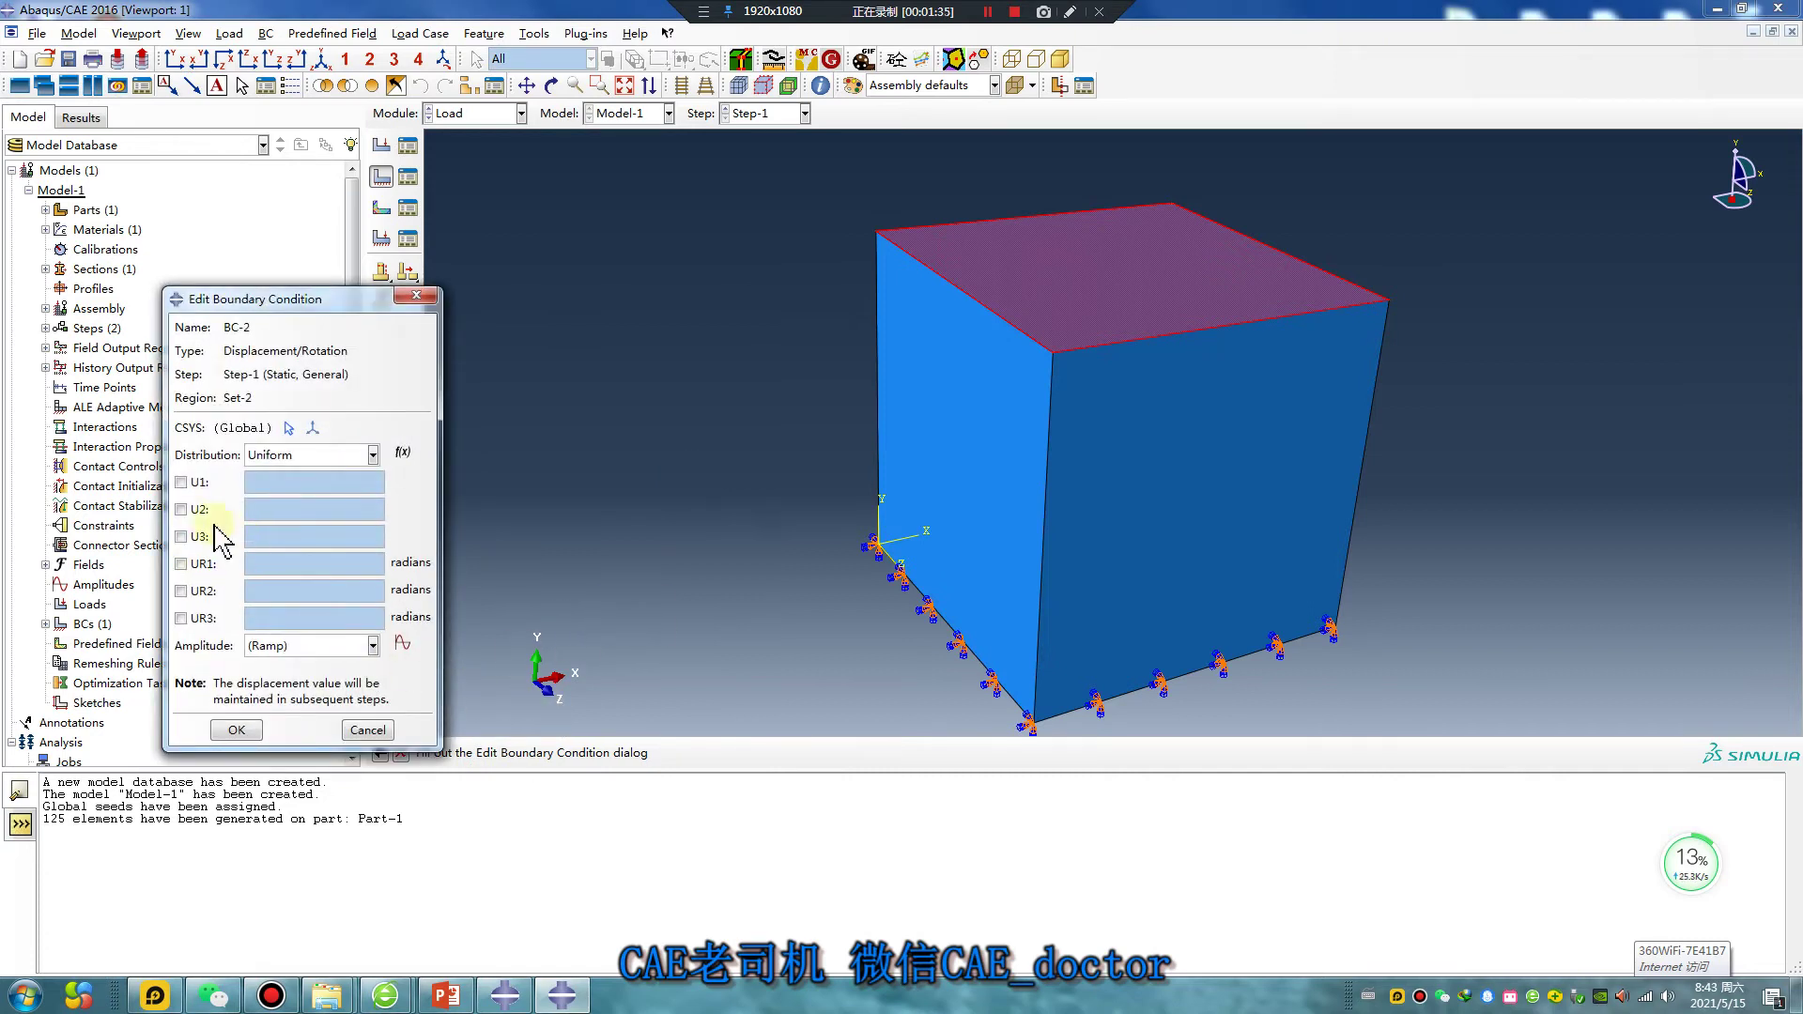
pyautogui.click(181, 509)
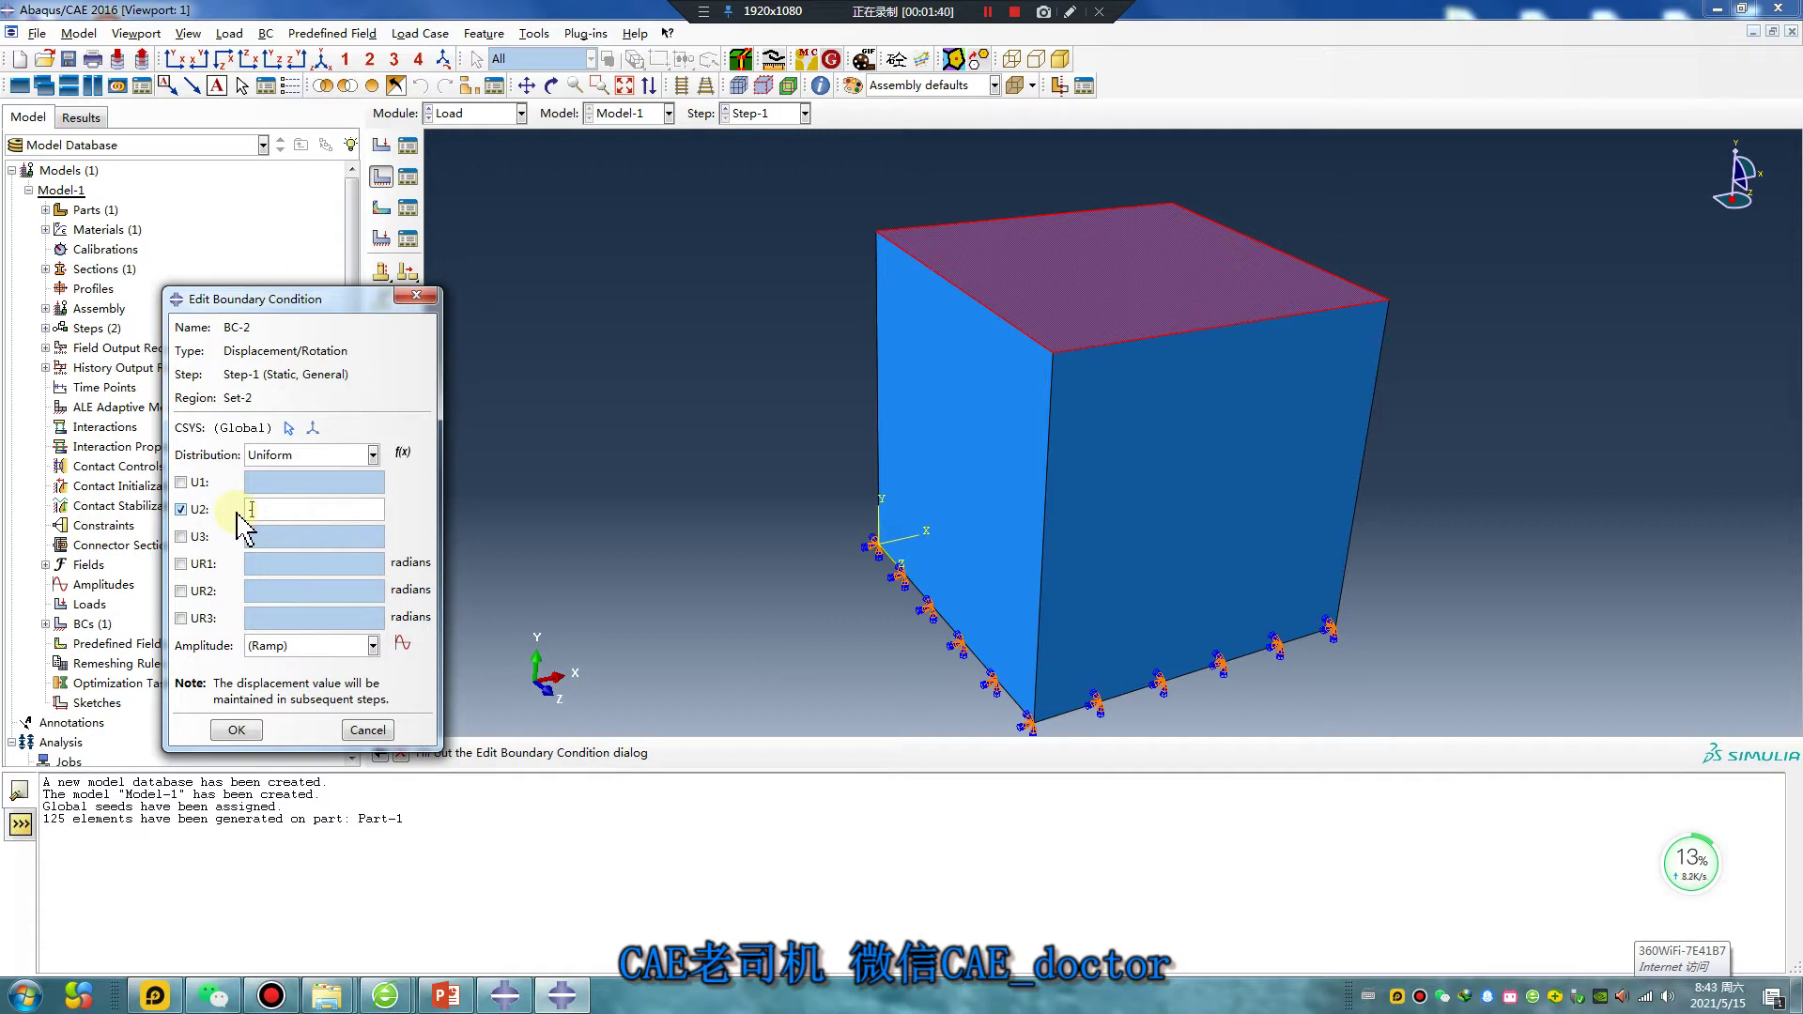
pyautogui.click(248, 736)
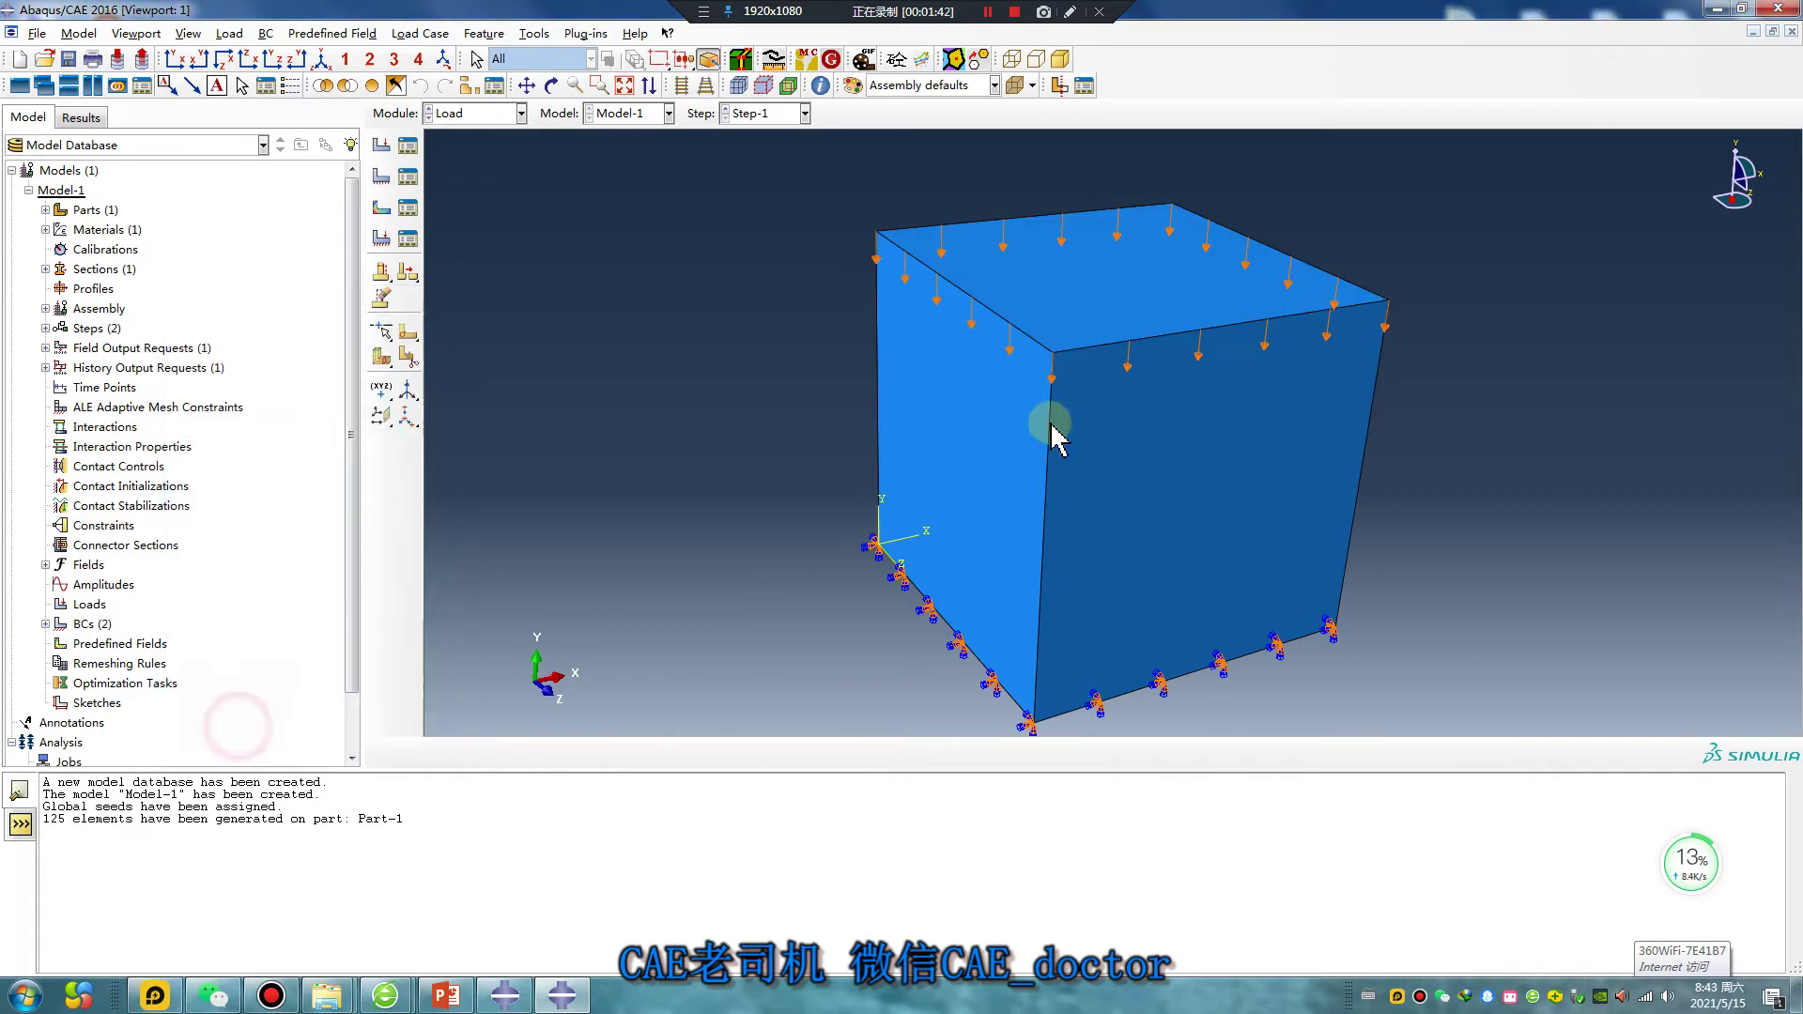
# In the Job module, create Job-1 for Model-1 using multiple processors
pyautogui.click(469, 114)
pyautogui.click(474, 291)
pyautogui.click(380, 145)
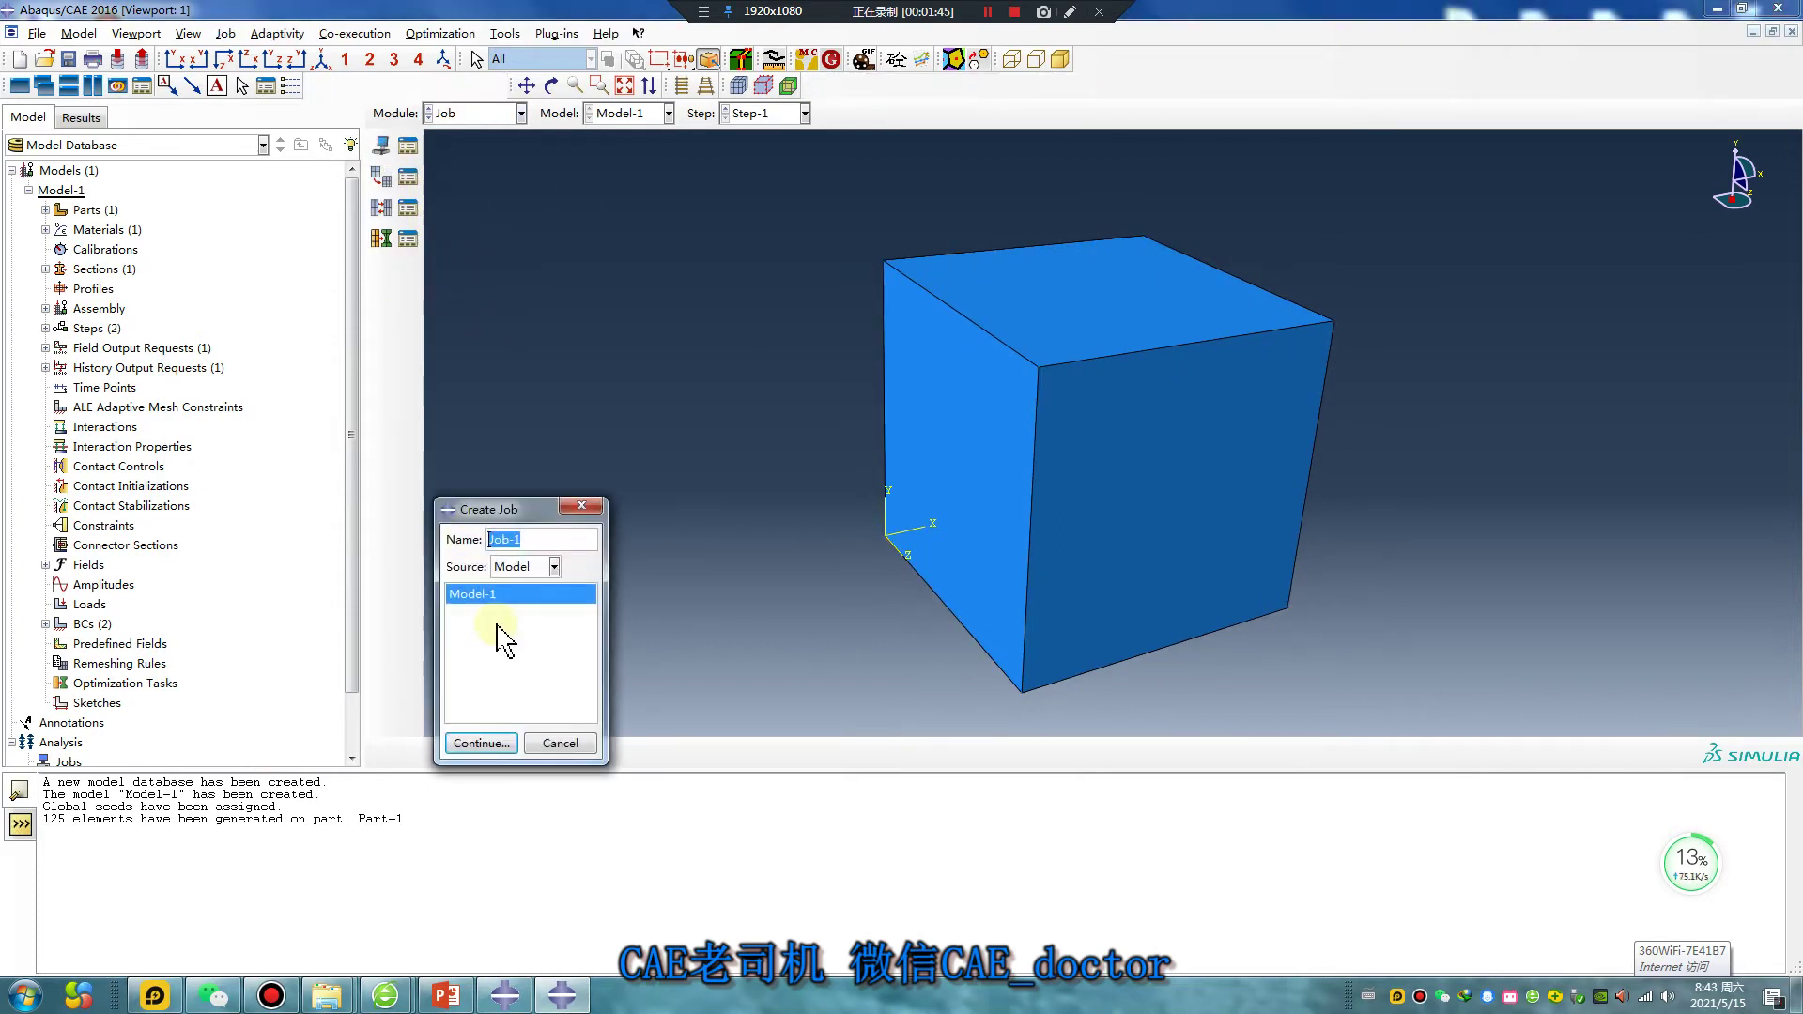
pyautogui.click(481, 744)
pyautogui.click(635, 598)
pyautogui.click(409, 624)
pyautogui.click(512, 932)
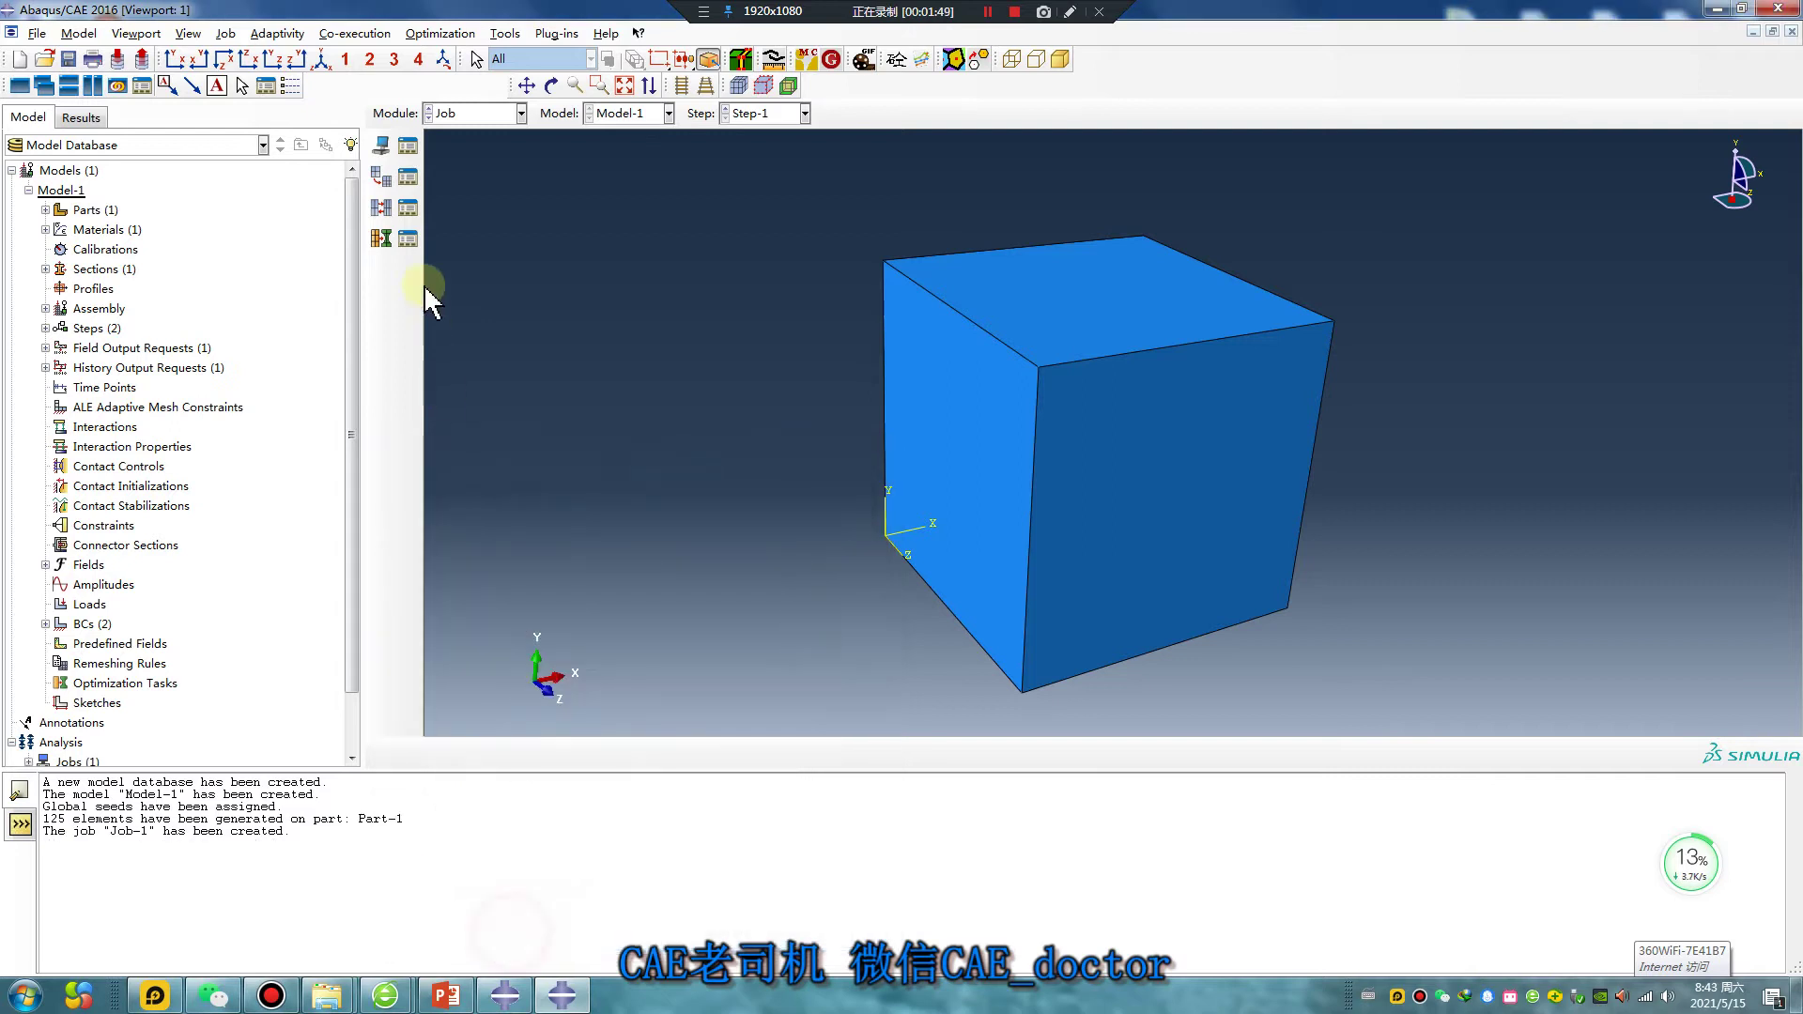
# Submit Job-1 from the Job Manager and view its results
pyautogui.click(407, 145)
pyautogui.click(827, 366)
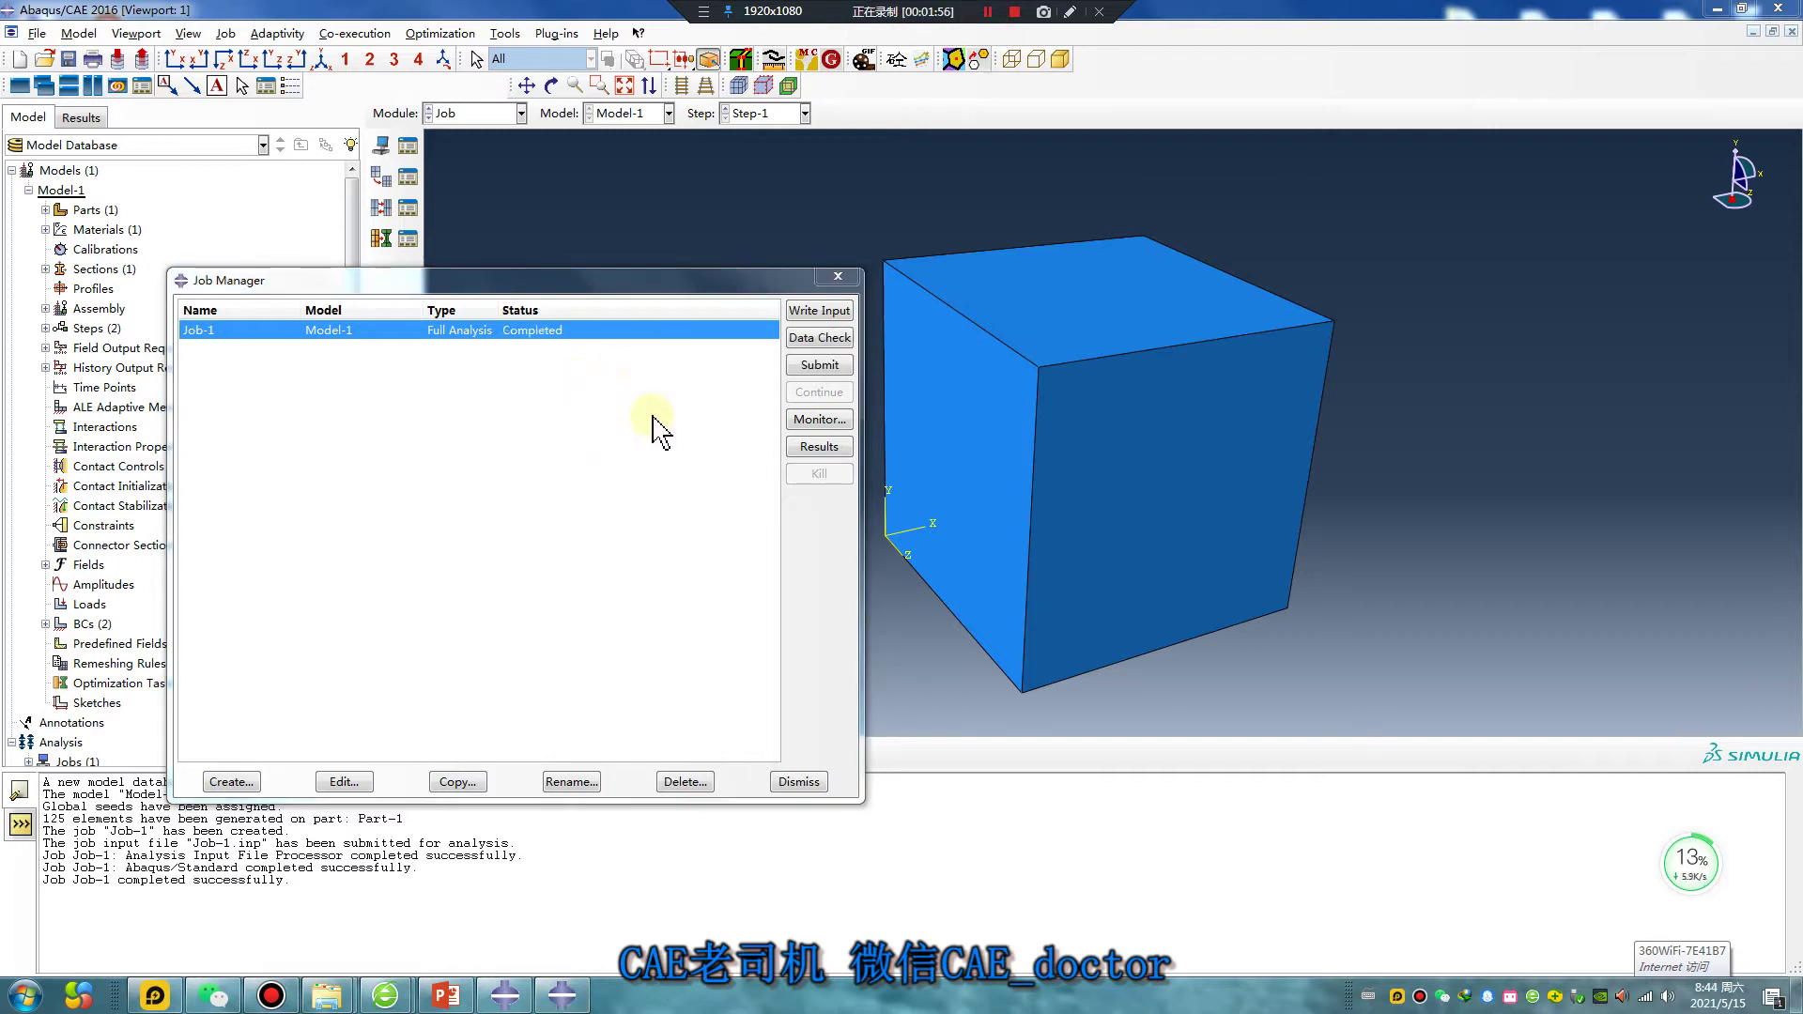
pyautogui.click(815, 448)
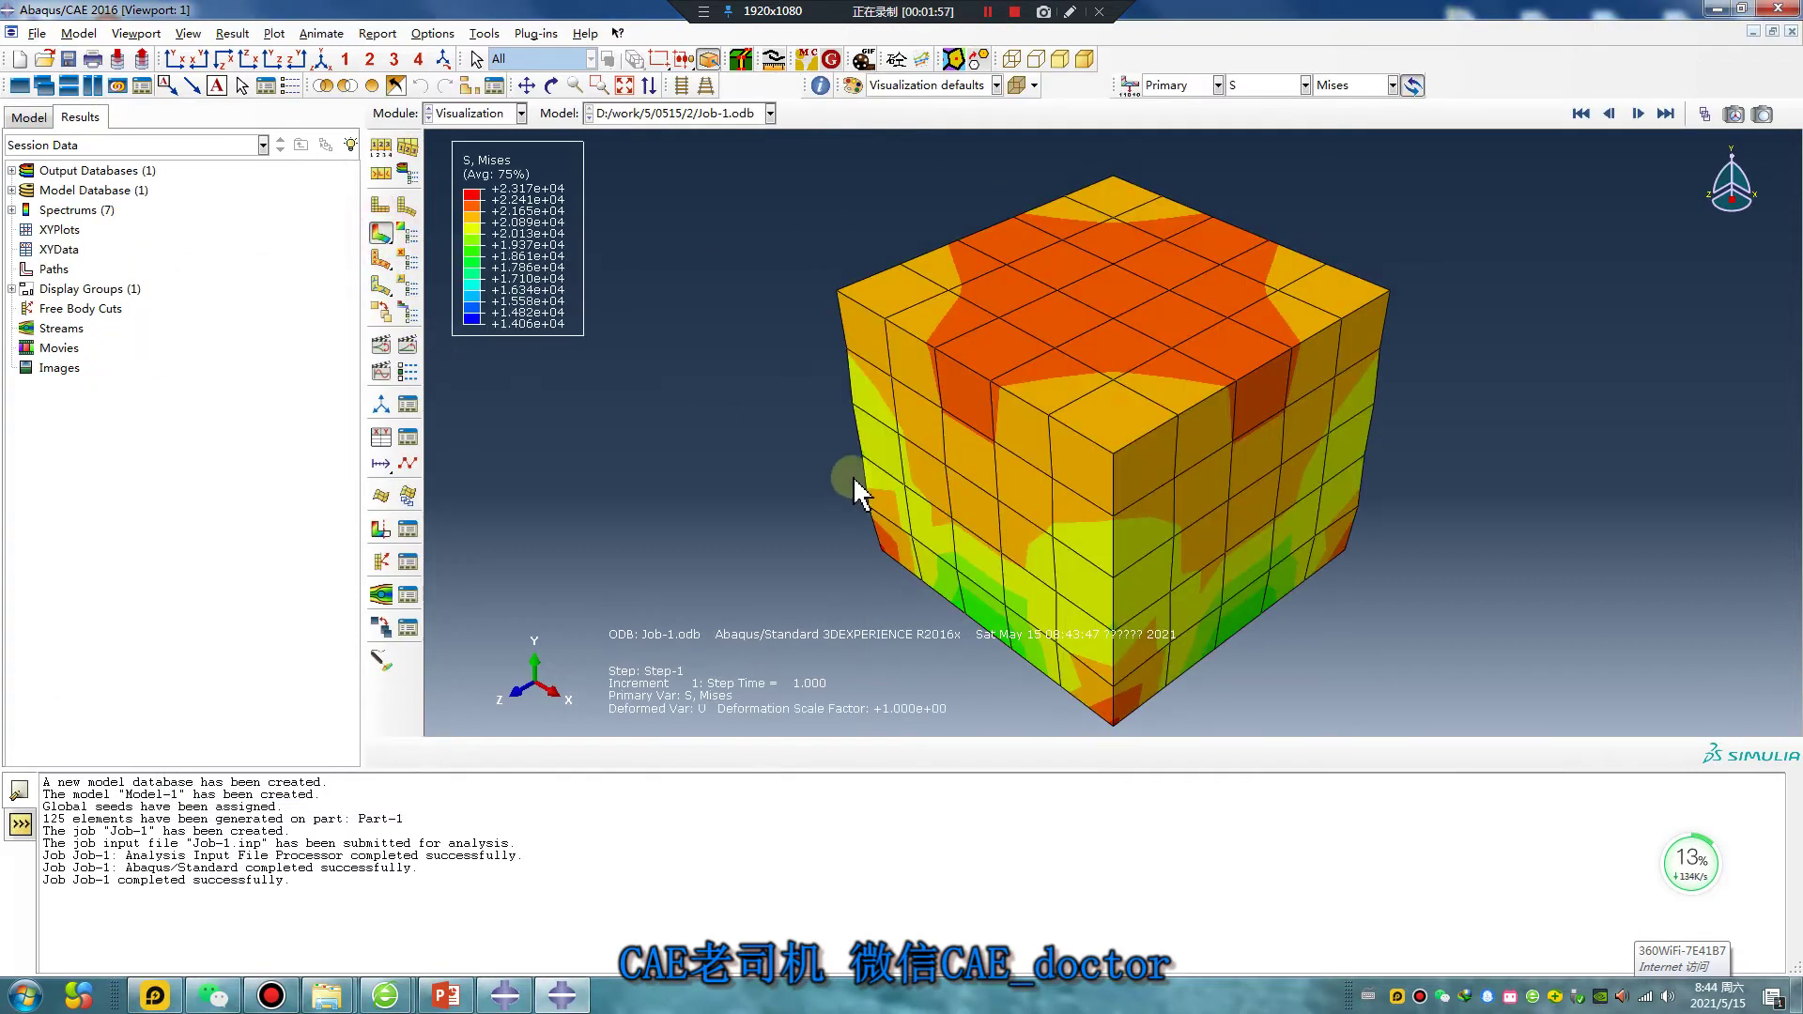
# Rotate the Mises stress contour to a frontal view, then return to the Part module
pyautogui.keyDown('ctrl'); pyautogui.keyDown('alt'); pyautogui.moveTo(1150, 492); pyautogui.dragTo(1028, 375); pyautogui.keyUp('alt'); pyautogui.keyUp('ctrl')
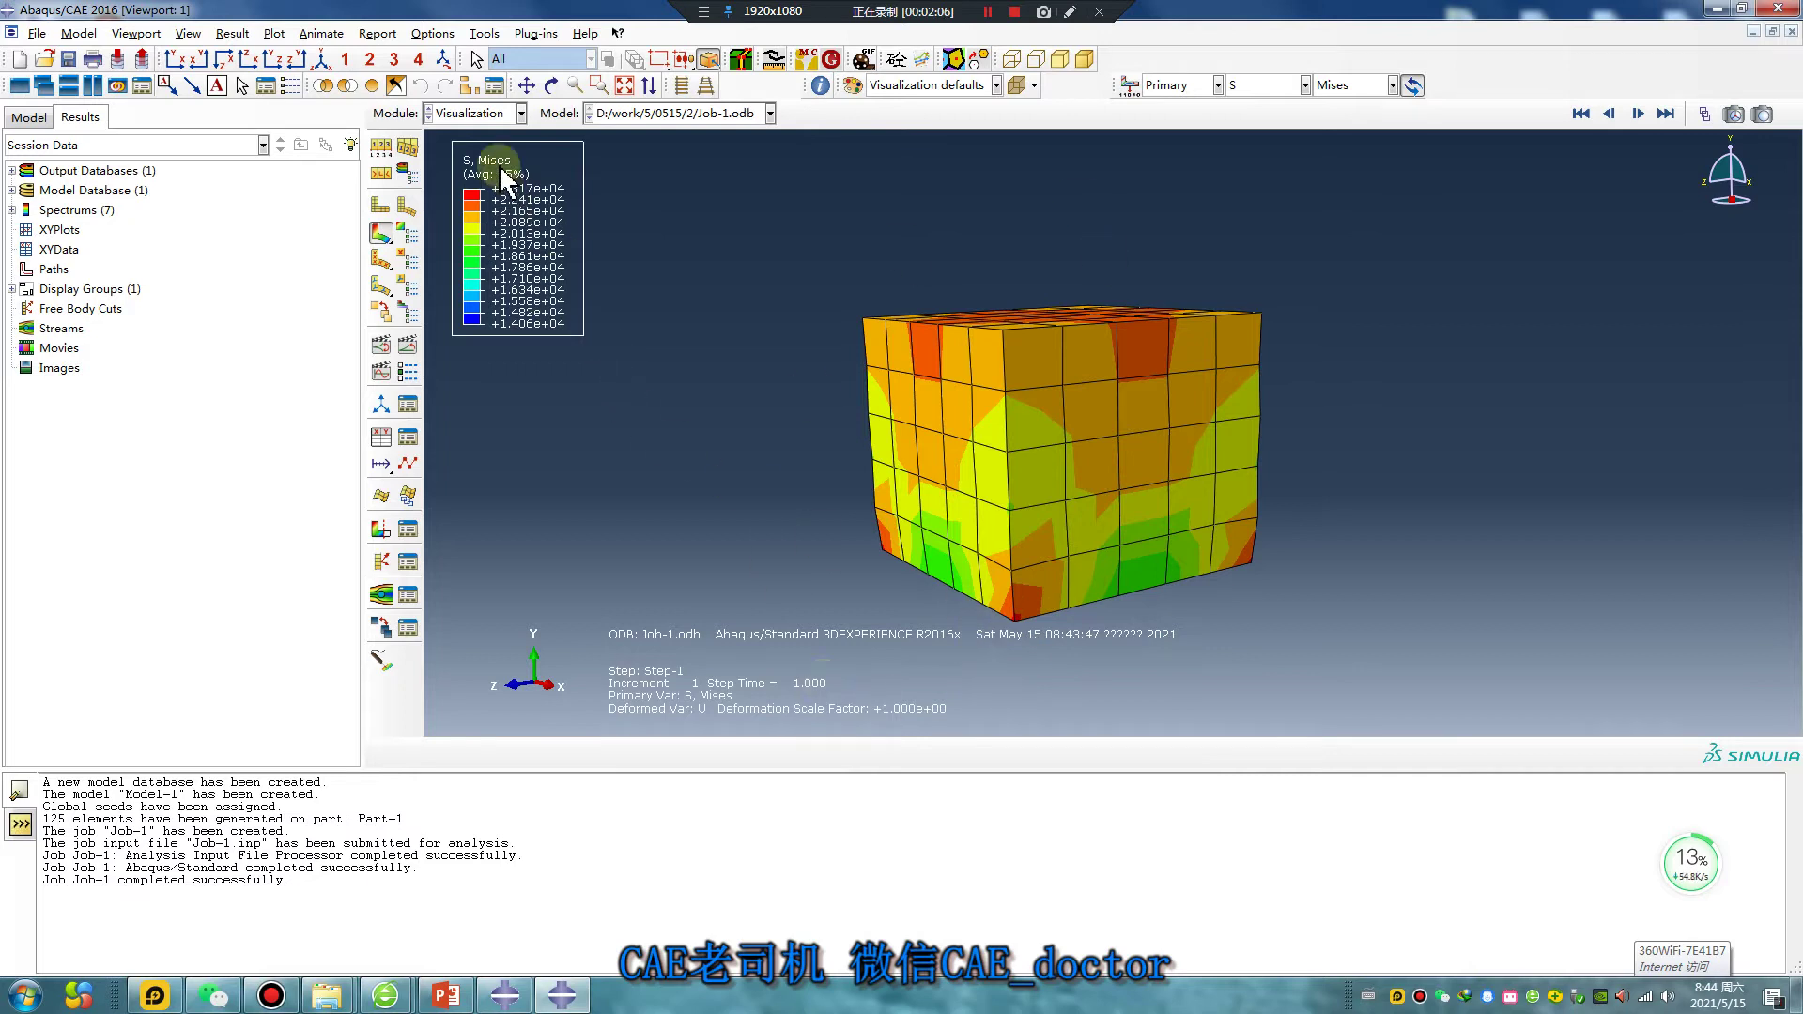
pyautogui.click(488, 113)
pyautogui.click(460, 133)
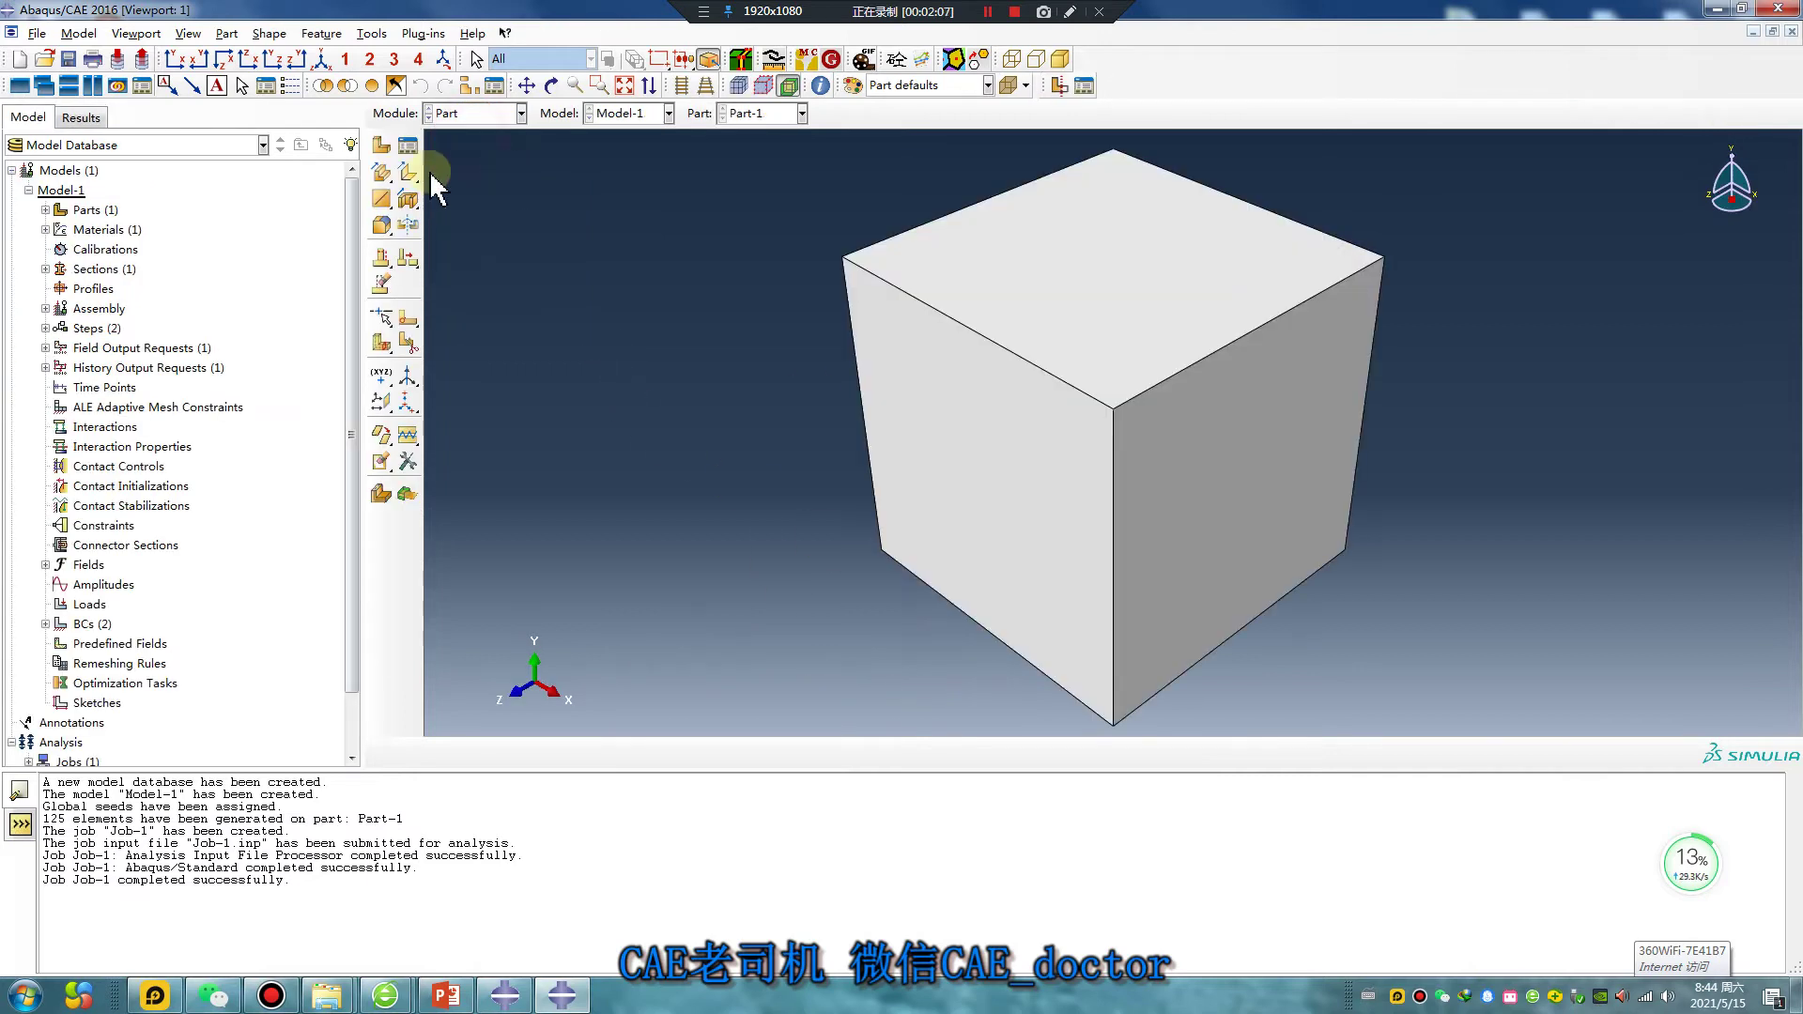
# Collapse Model-1, create Model-2 with default attributes, and expand its tree node
pyautogui.click(30, 190)
pyautogui.rightClick(77, 170)
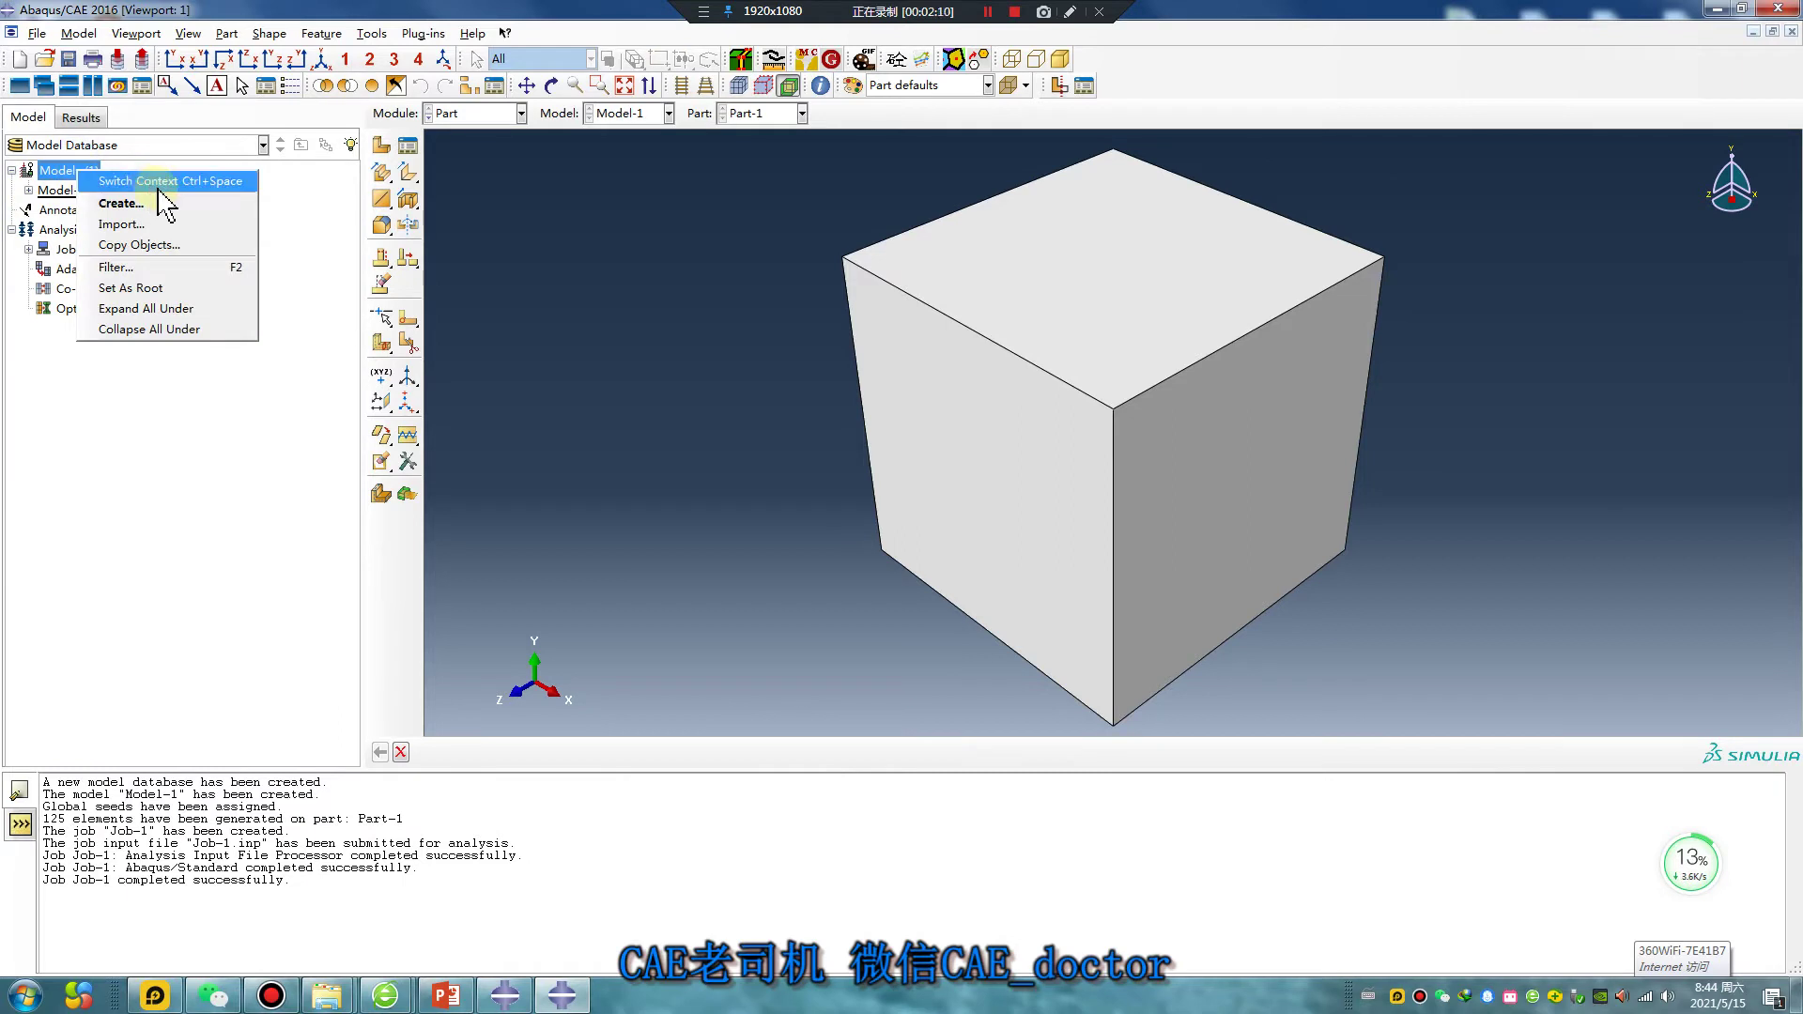
pyautogui.click(151, 205)
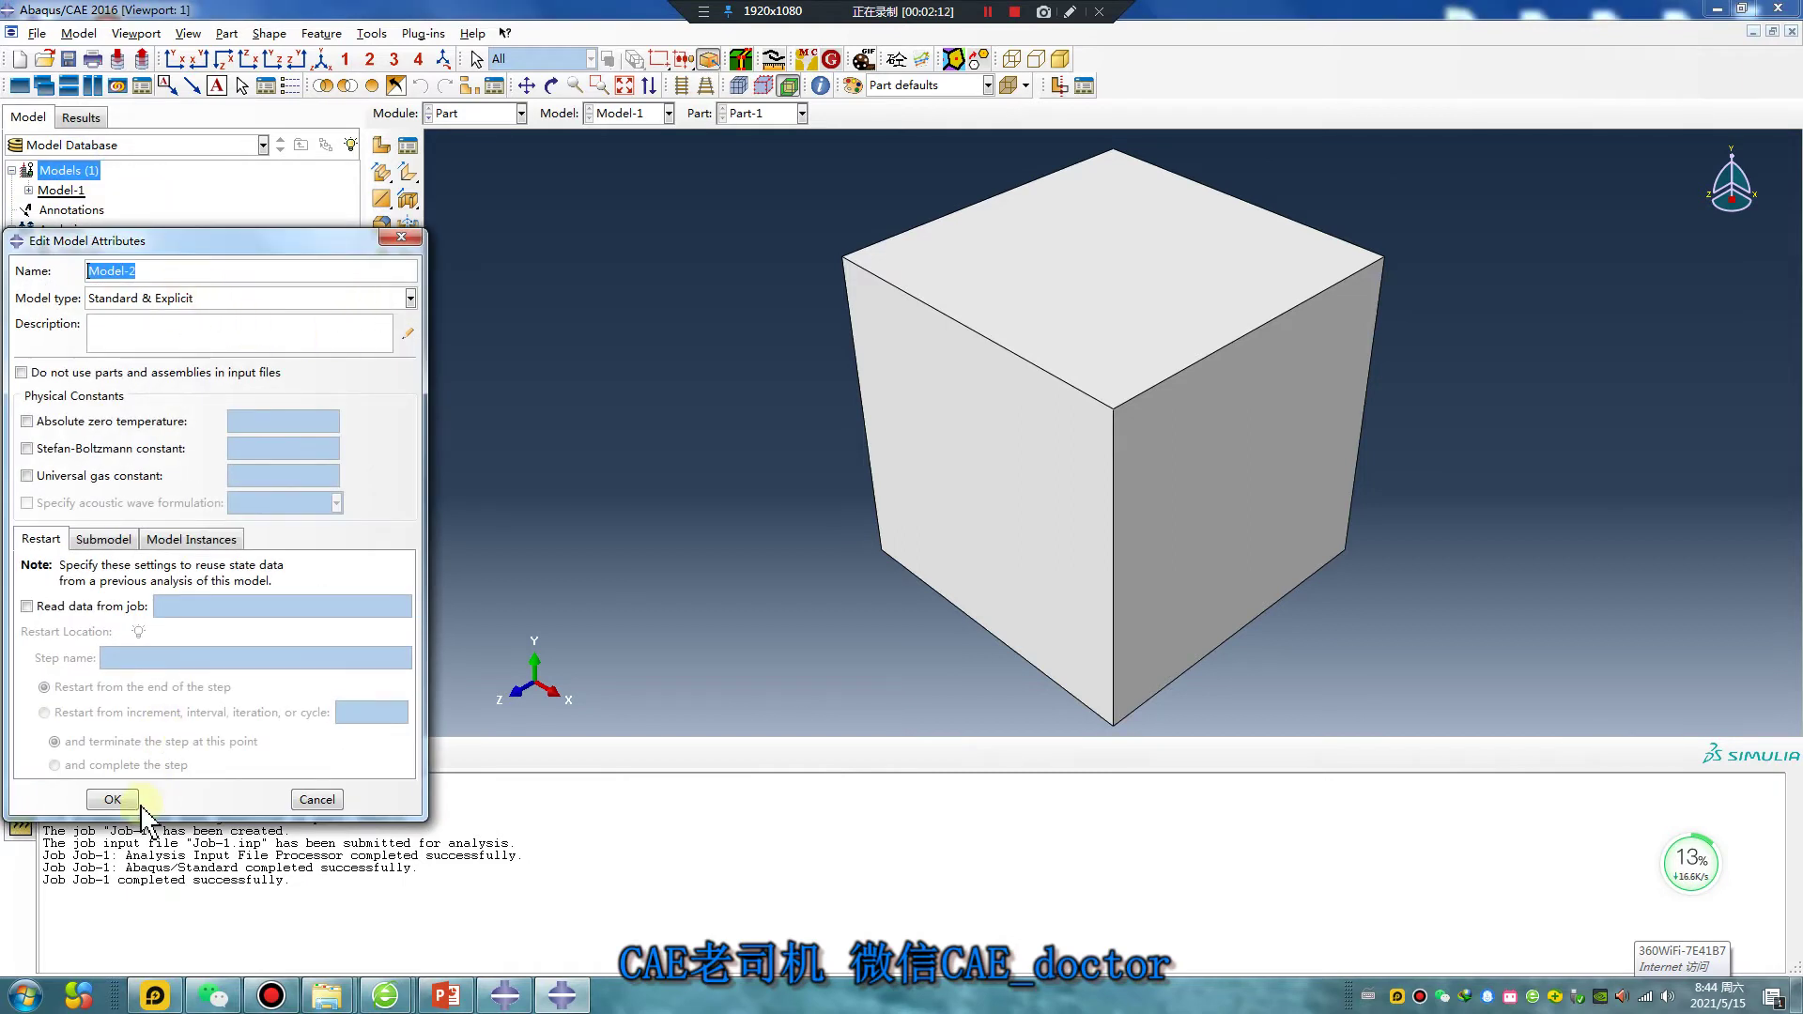
pyautogui.click(132, 801)
pyautogui.click(29, 210)
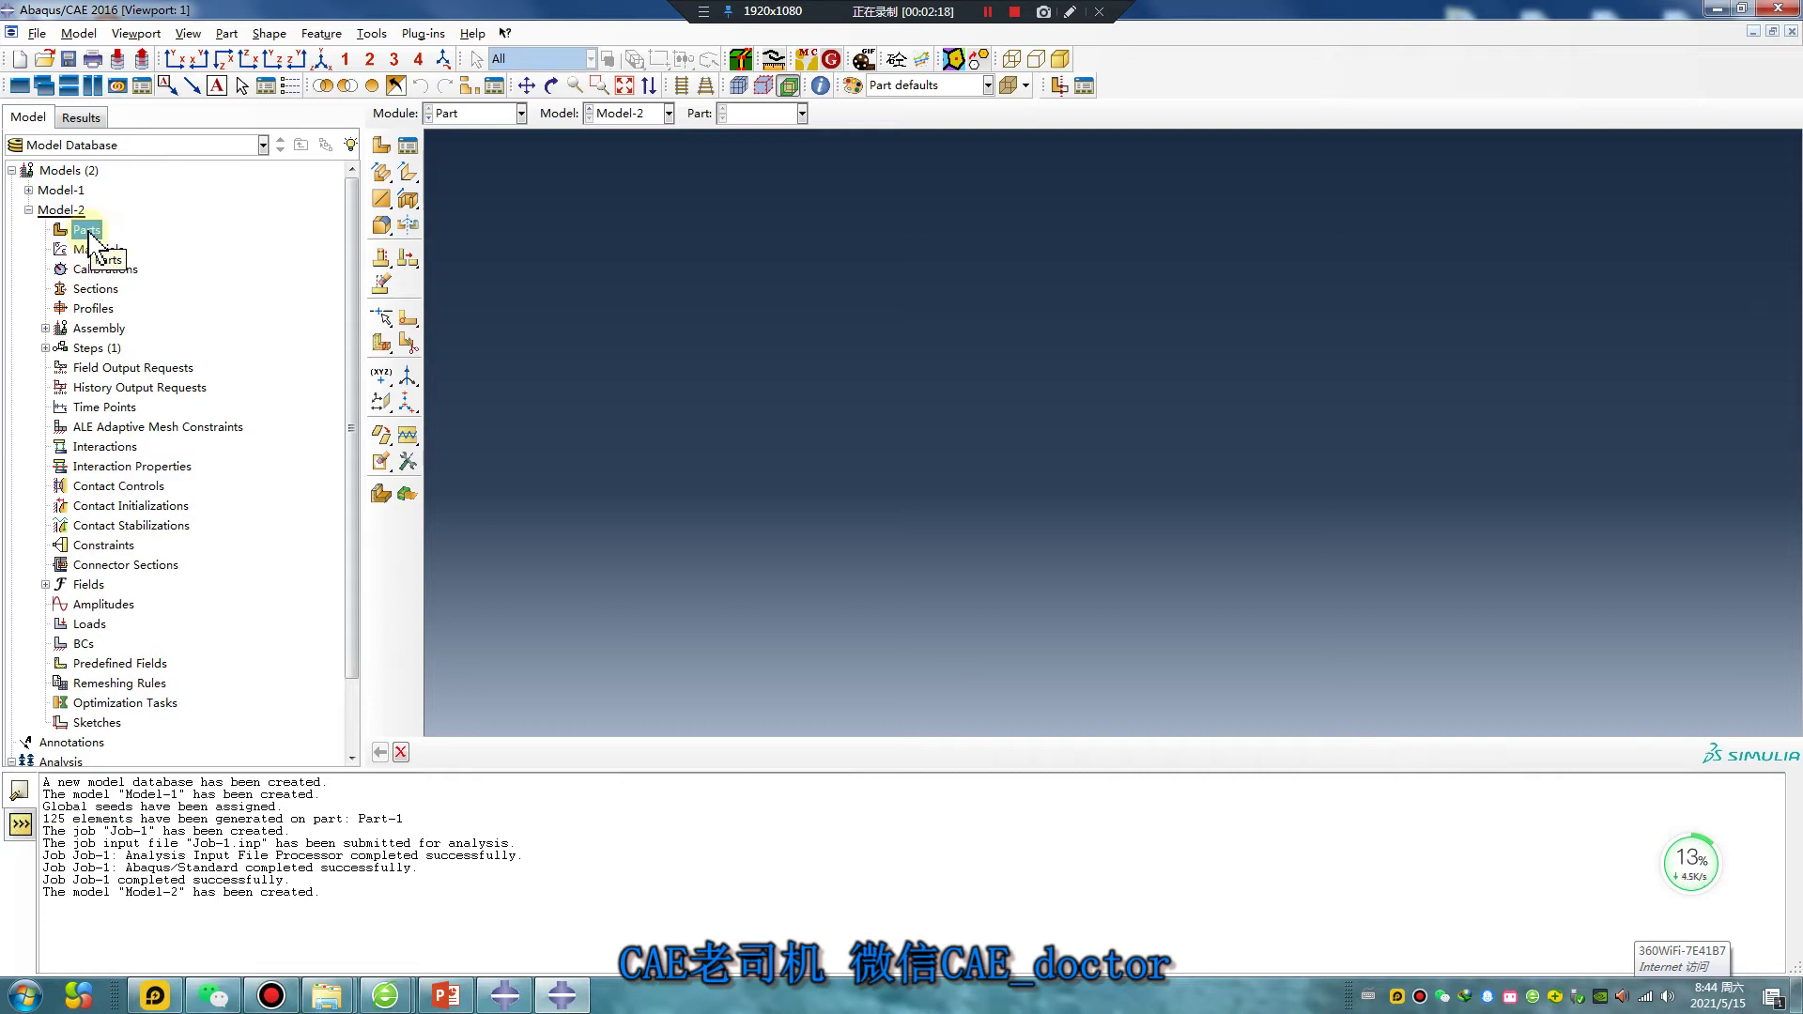
# Start a part import into Model-2, look through the file formats, then cancel
pyautogui.rightClick(90, 237)
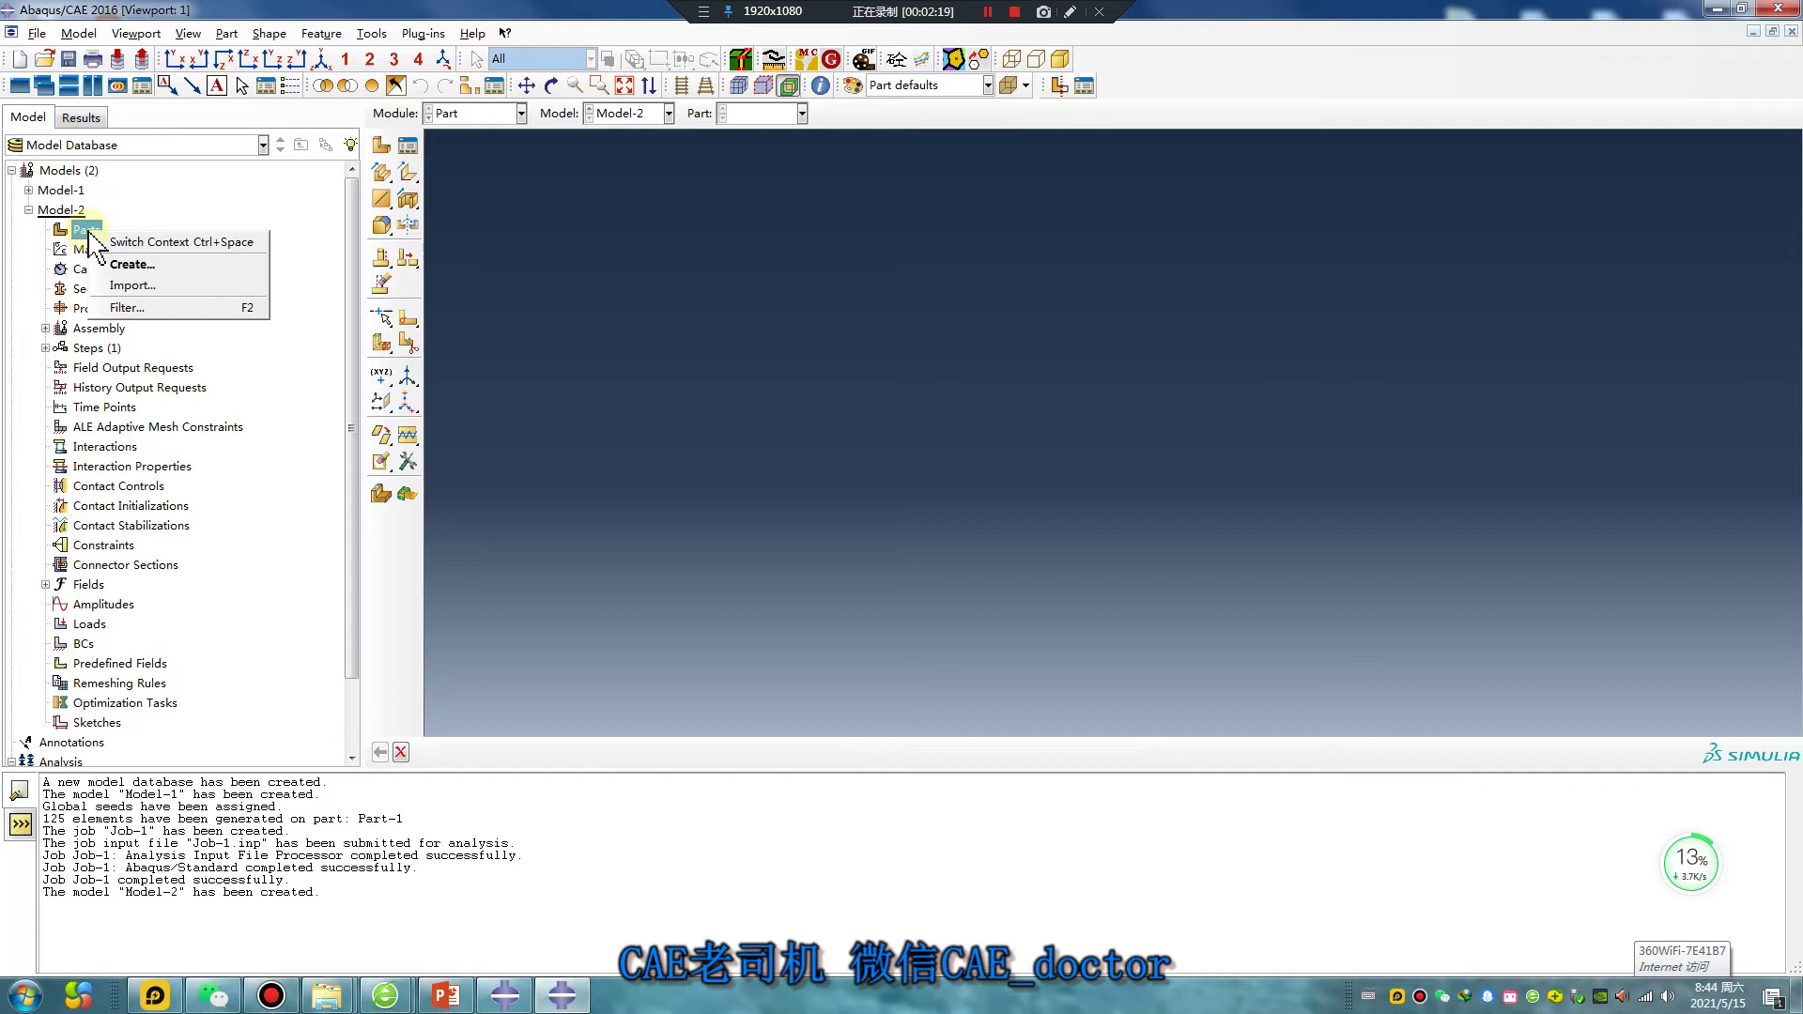
pyautogui.click(150, 298)
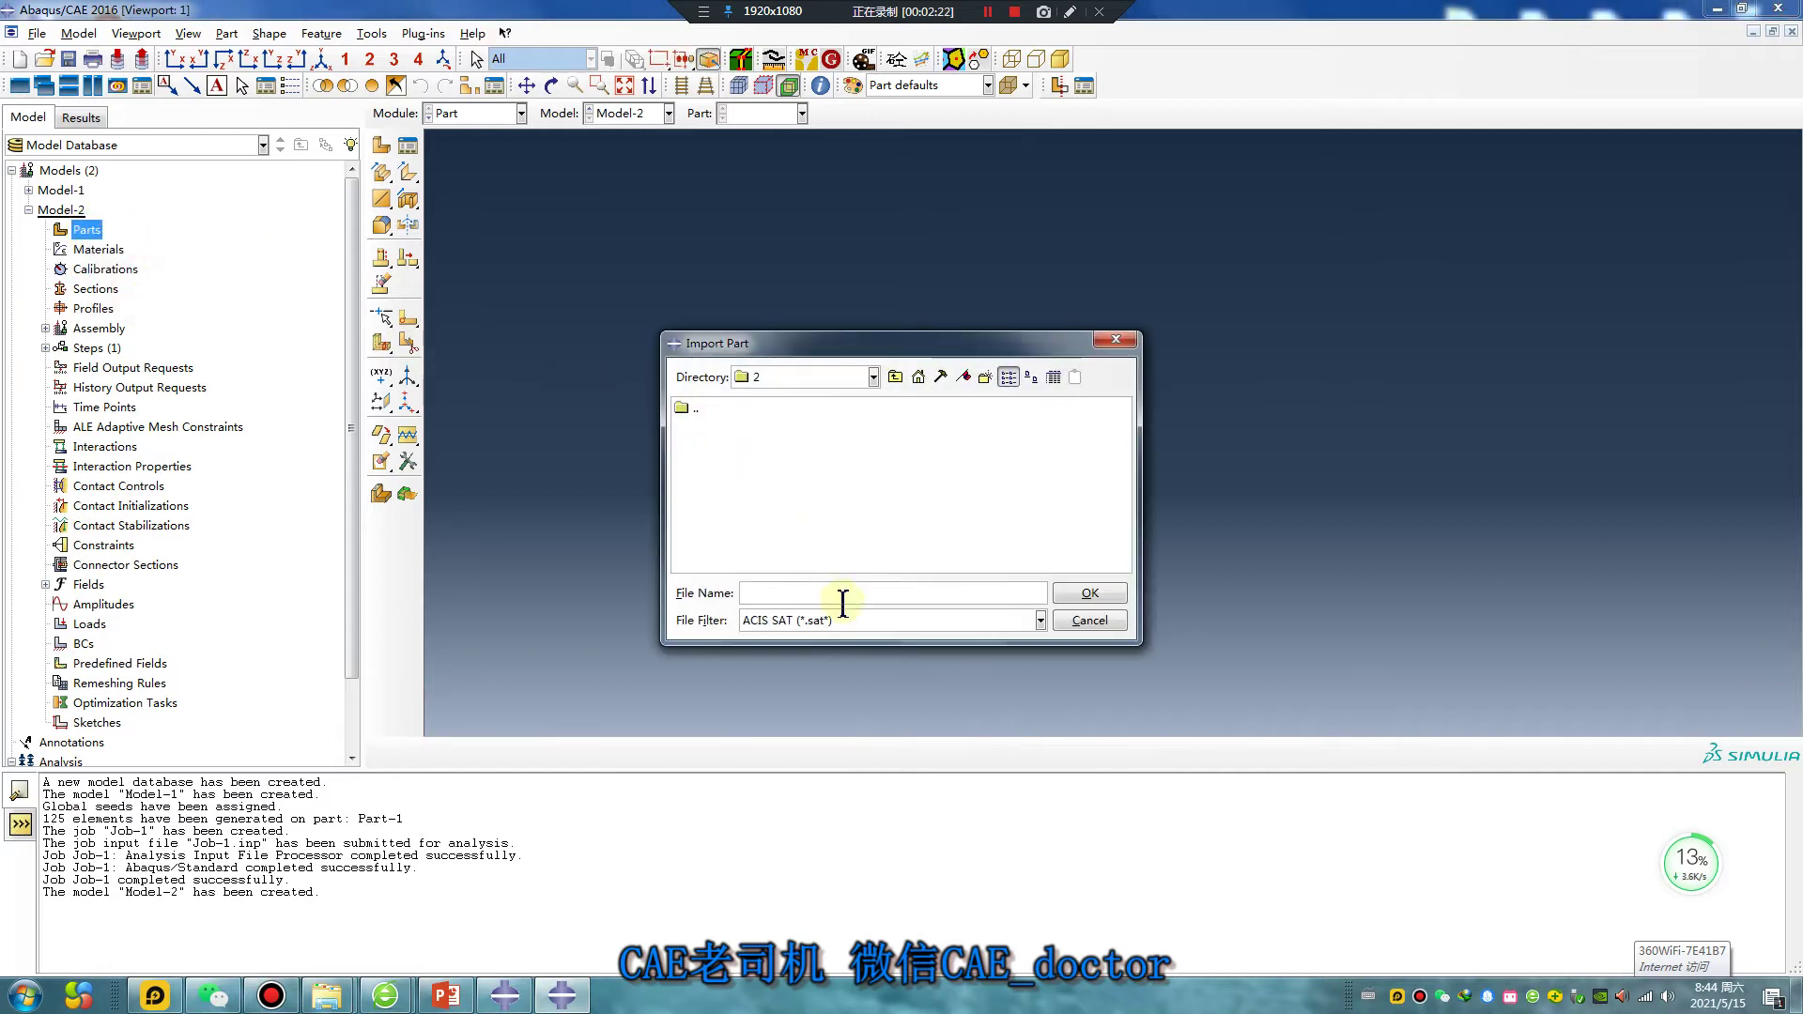
pyautogui.click(1041, 620)
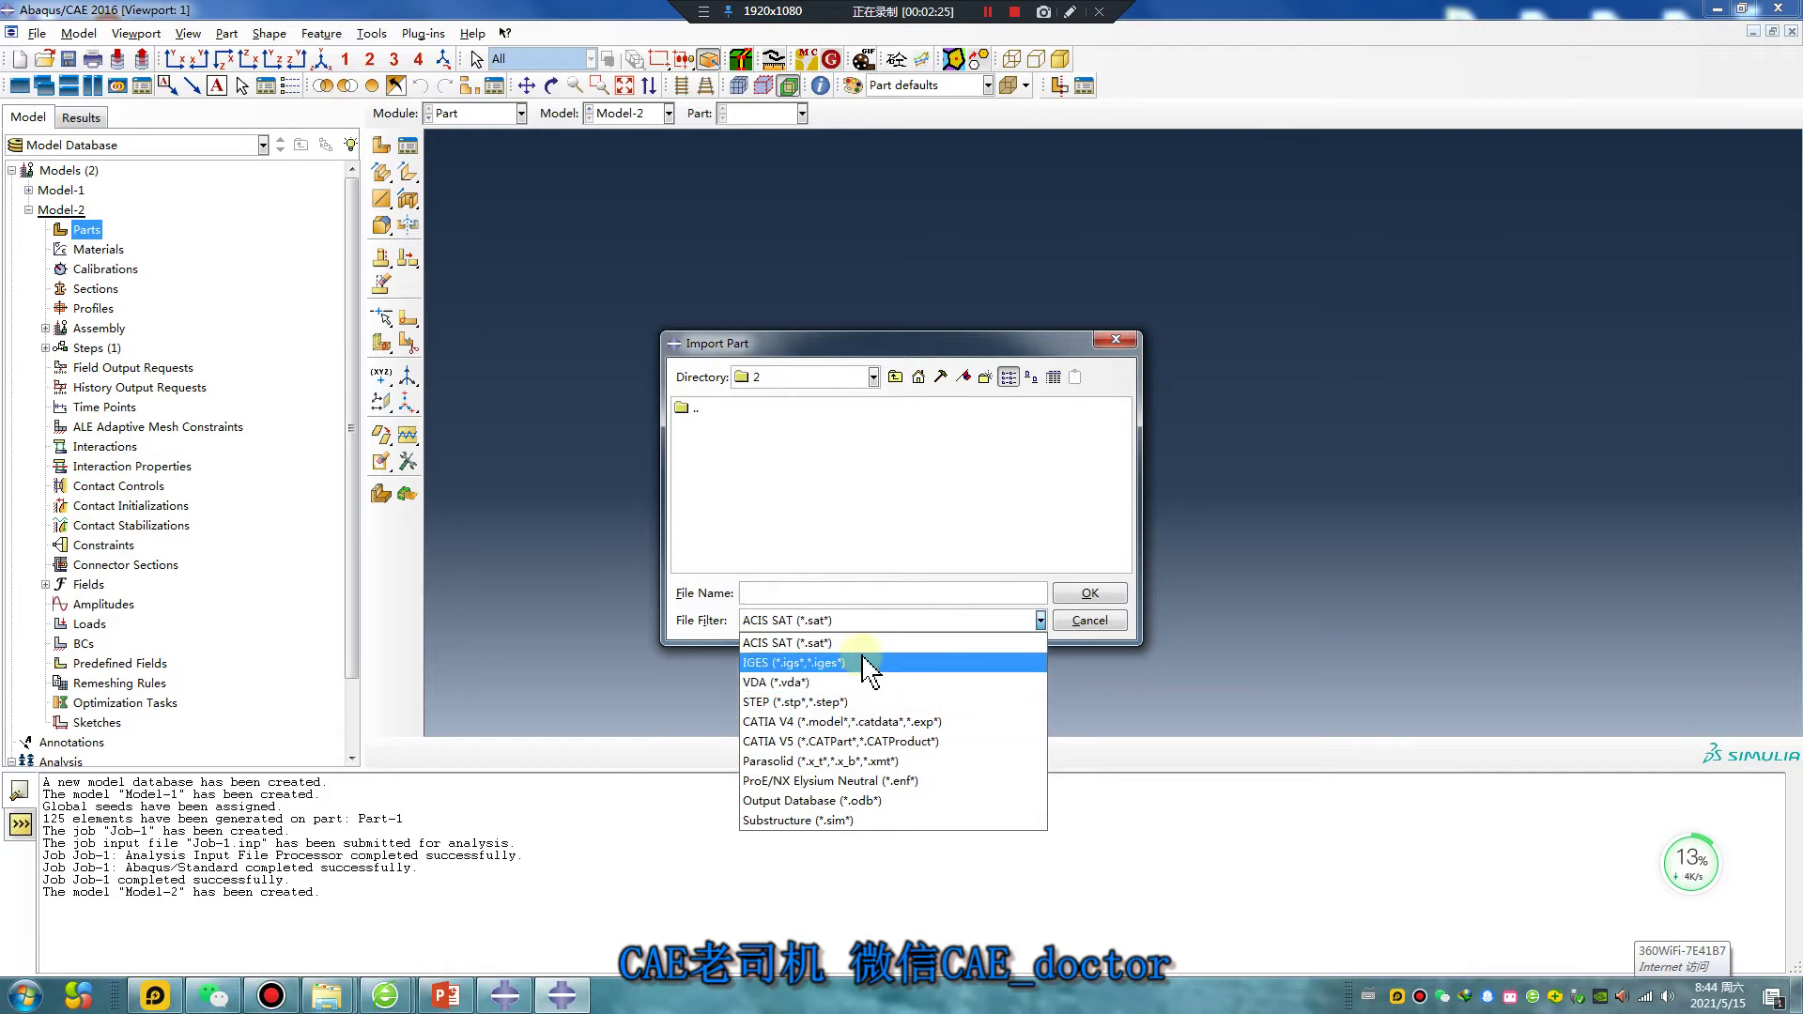
pyautogui.click(853, 545)
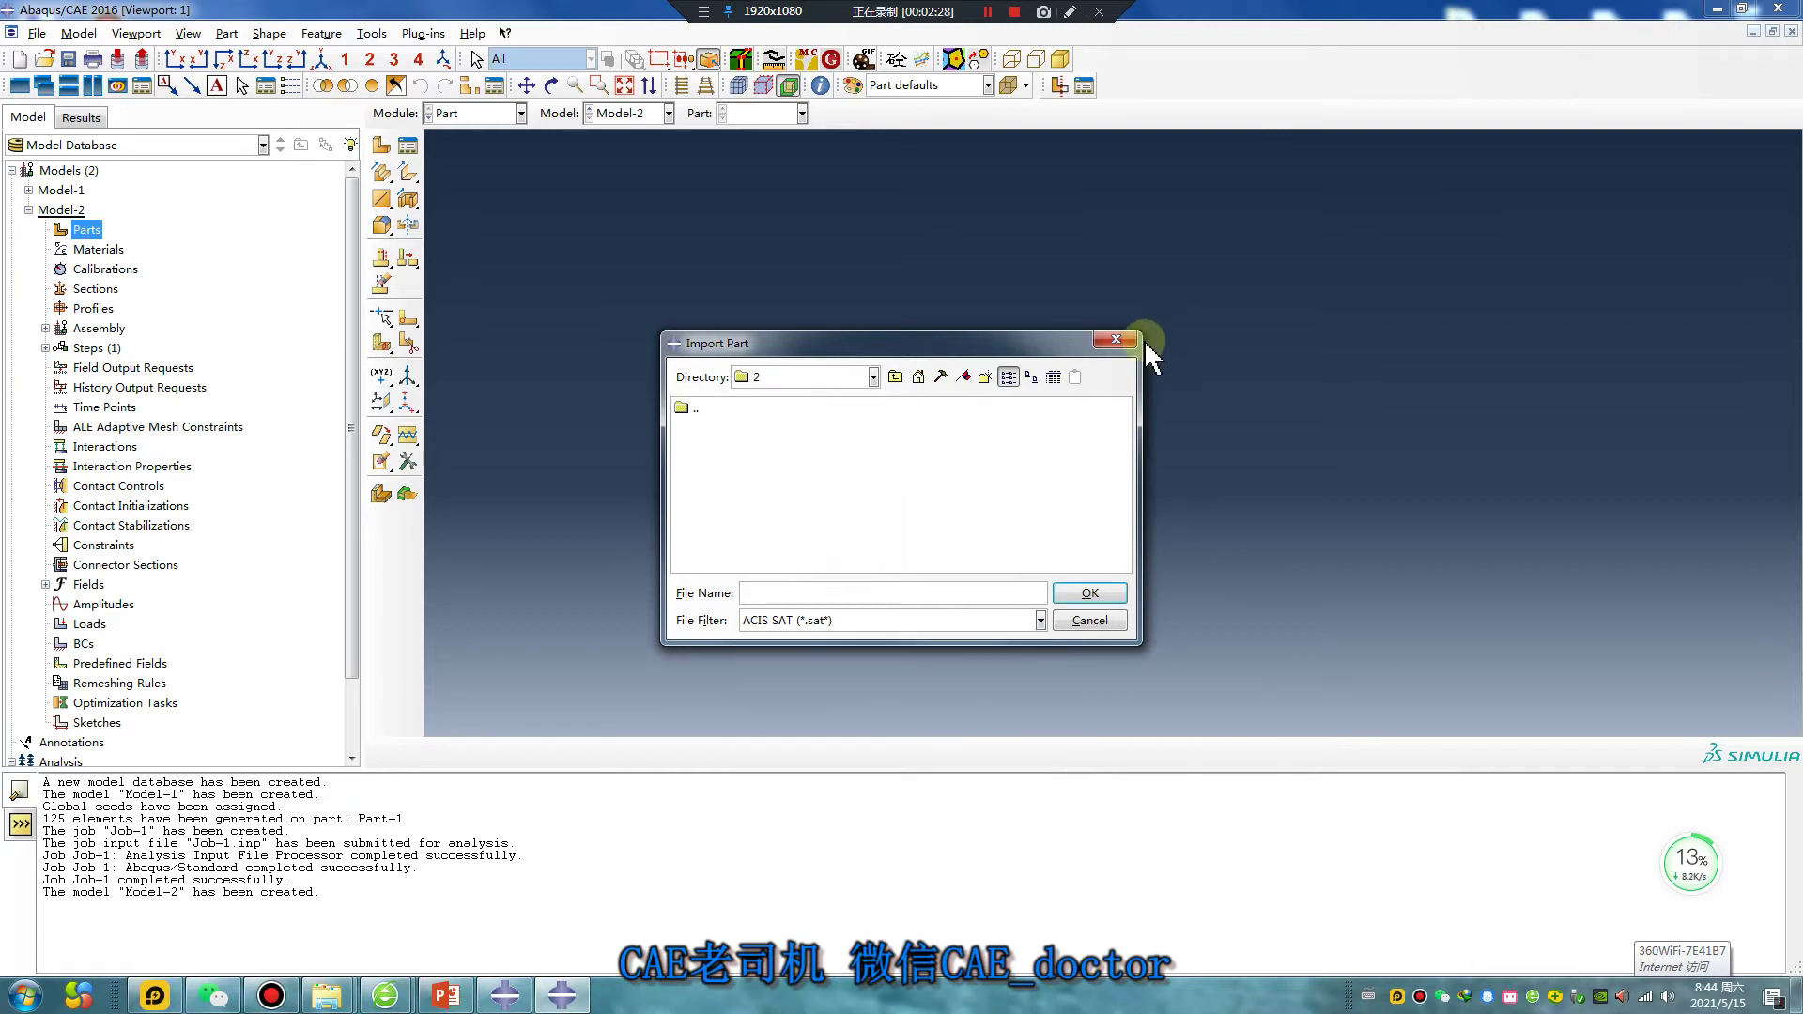
pyautogui.click(1116, 340)
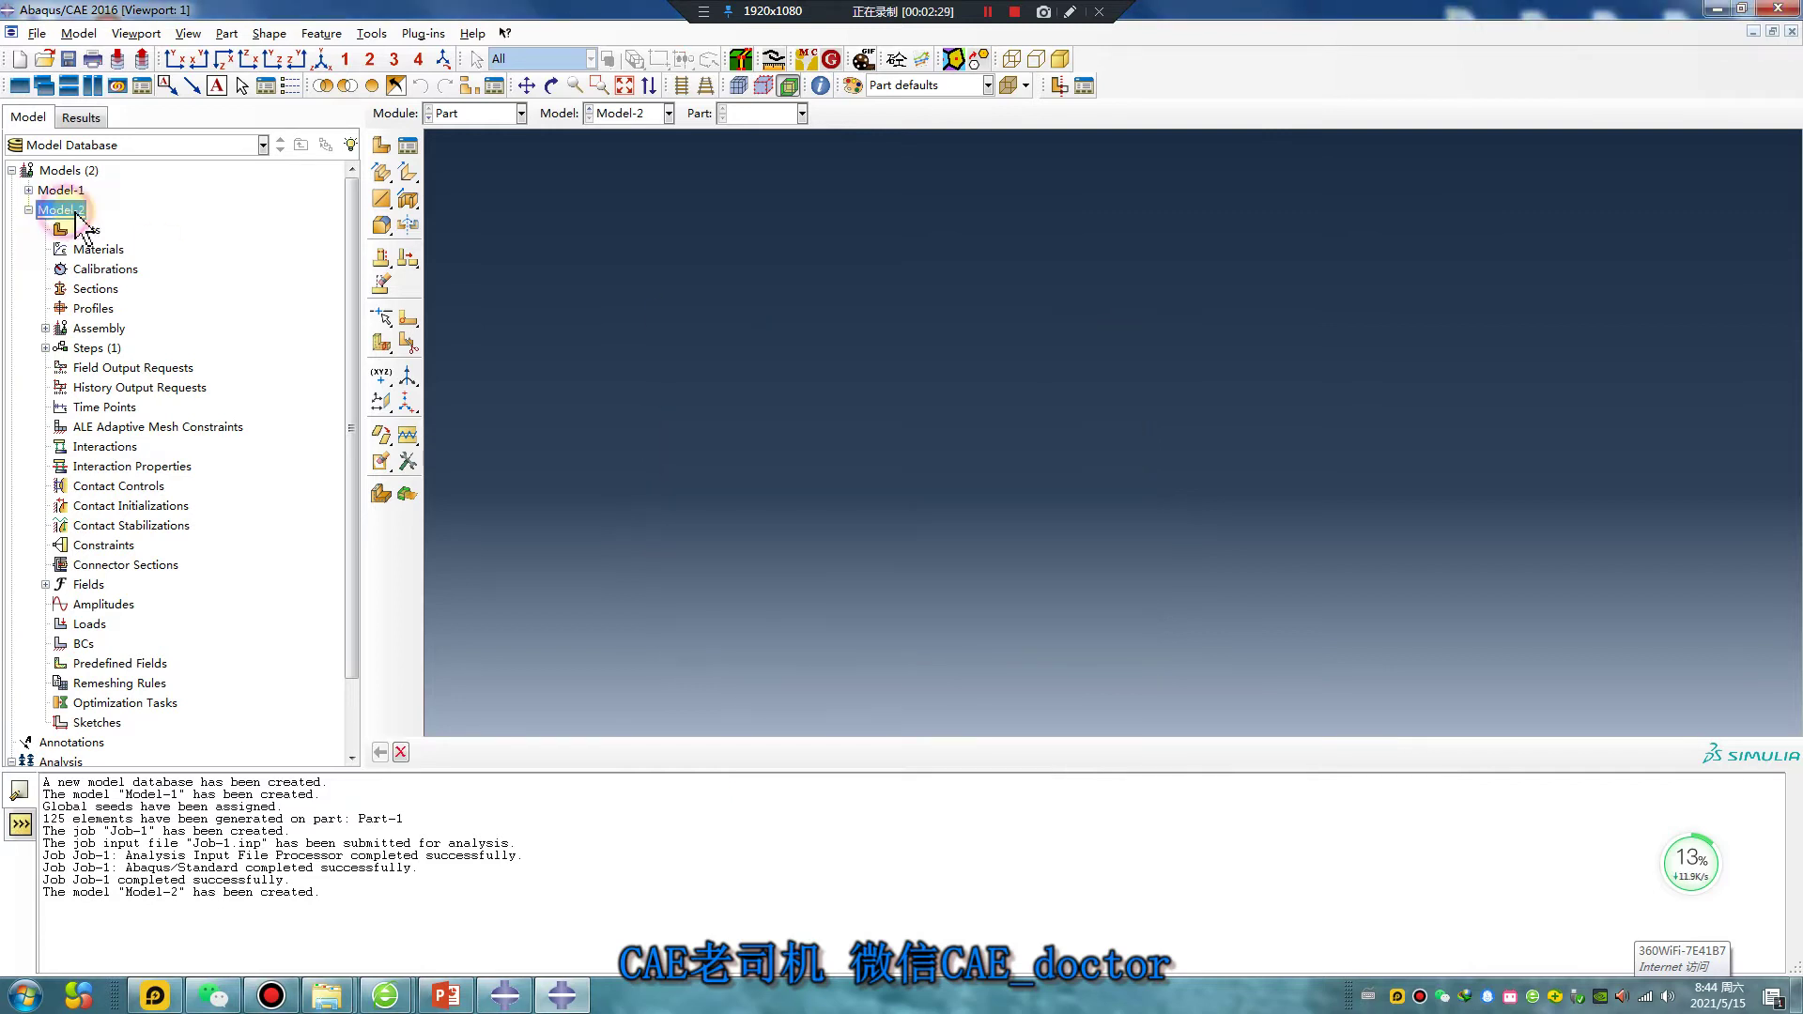
# Open the Create Part dialog for Model-2 and close it without creating a part
pyautogui.rightClick(76, 212)
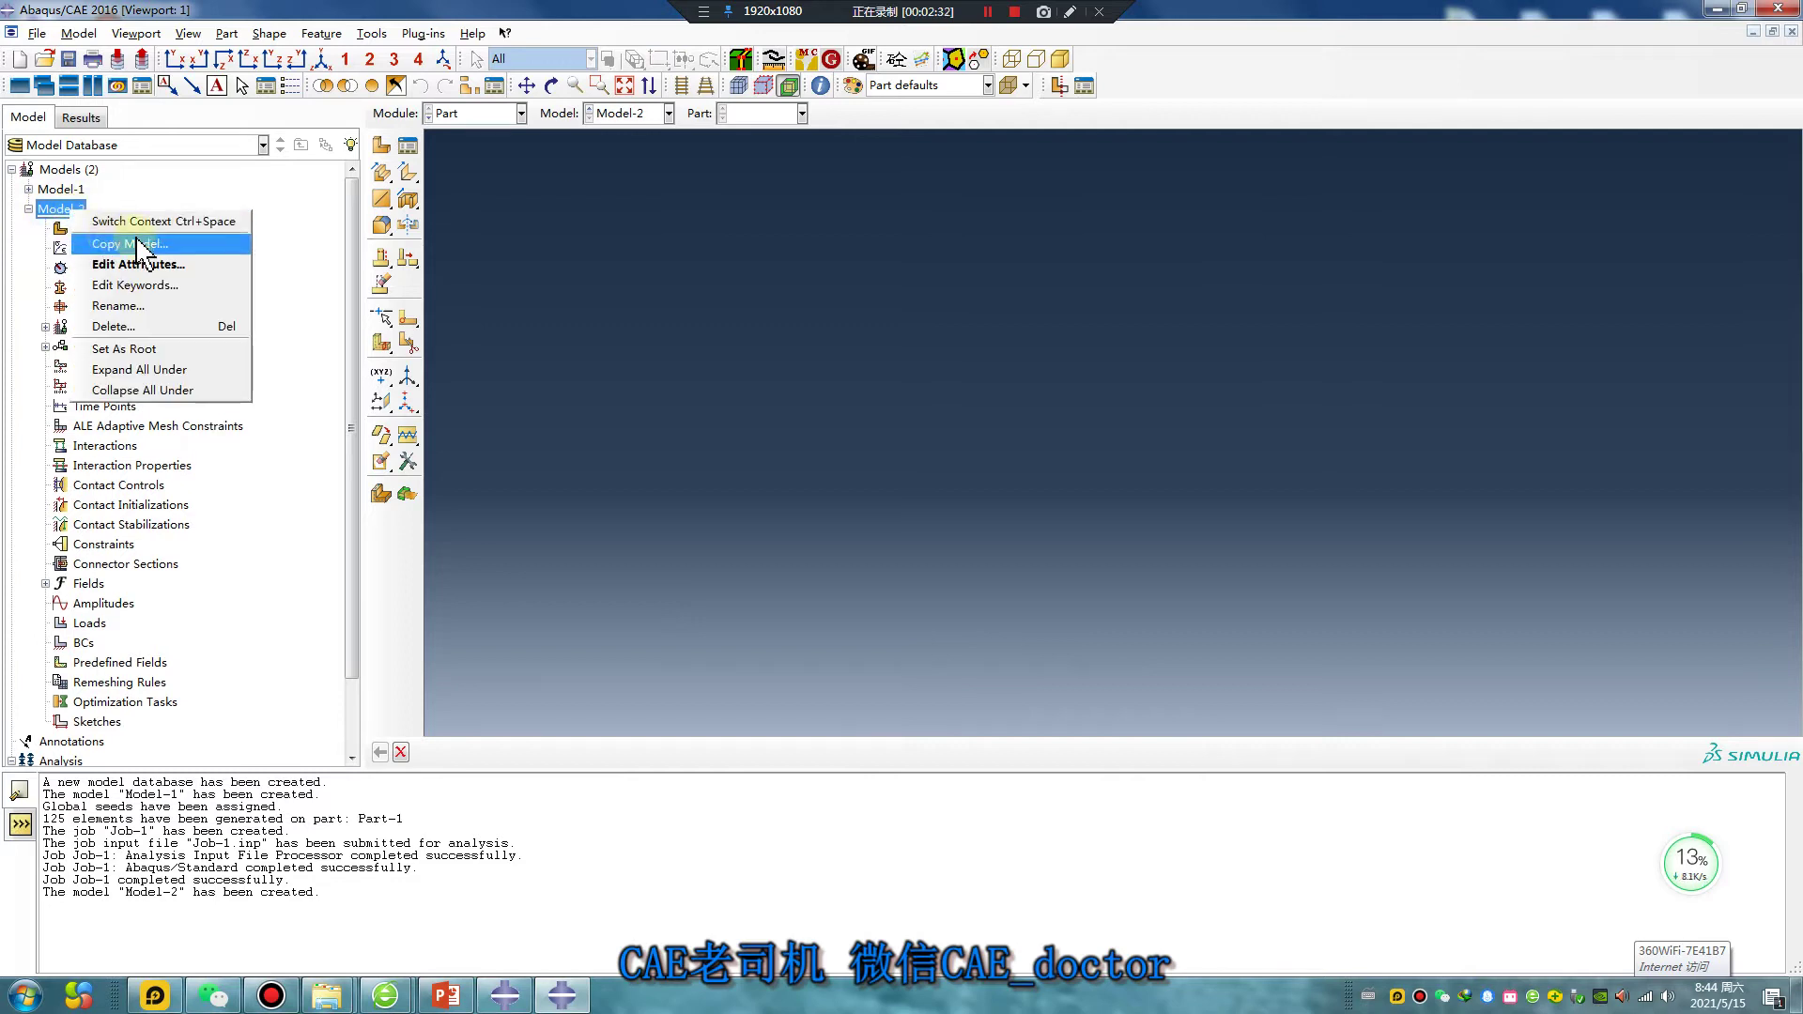
pyautogui.click(89, 229)
pyautogui.rightClick(94, 229)
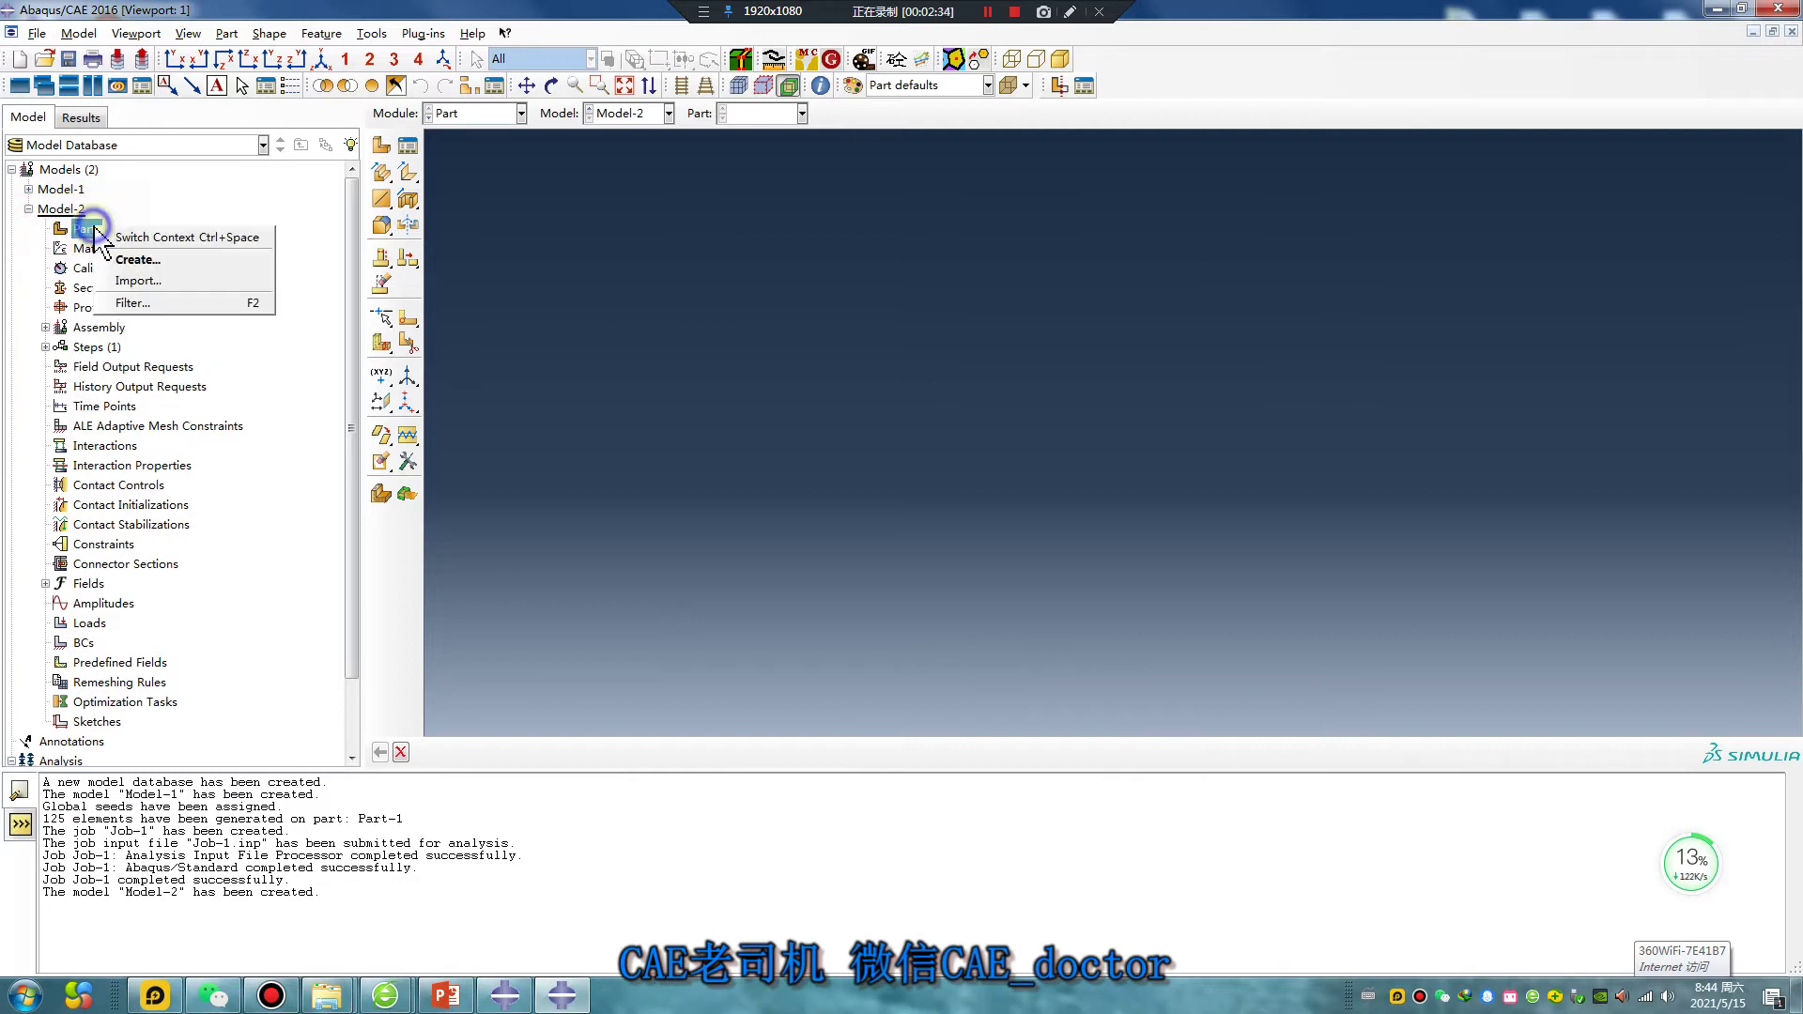
pyautogui.click(141, 260)
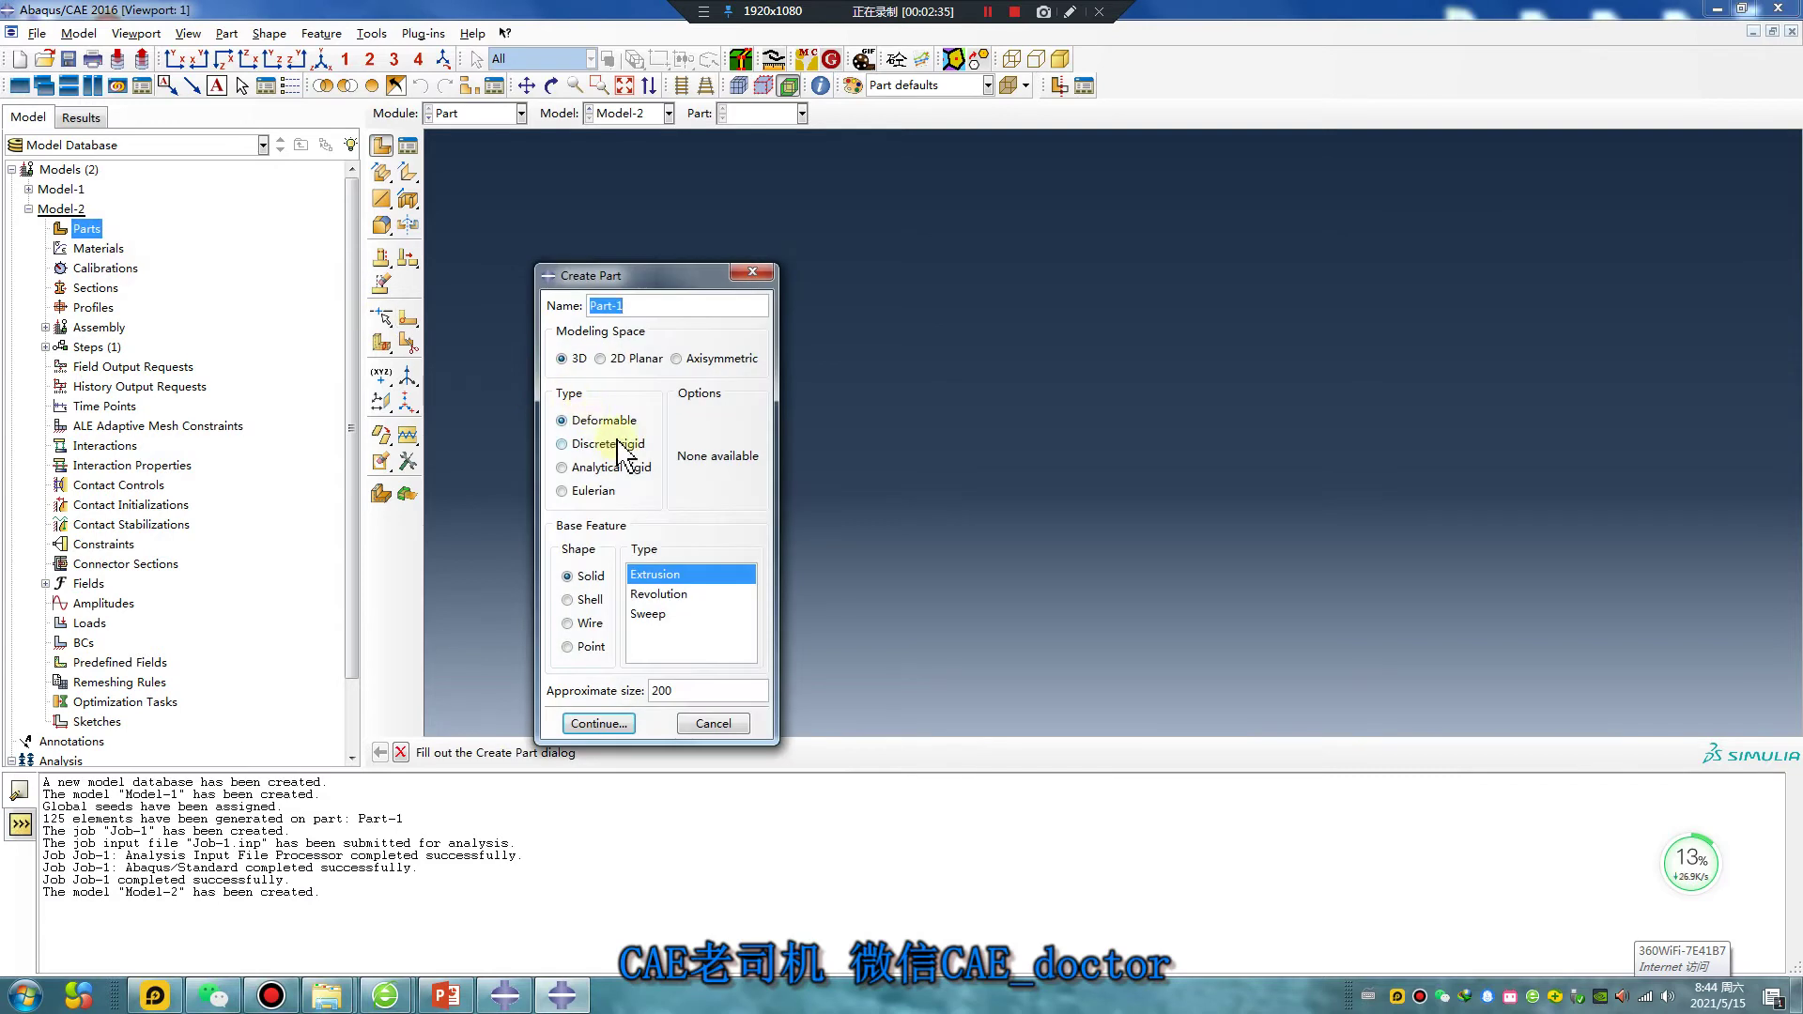
pyautogui.click(753, 271)
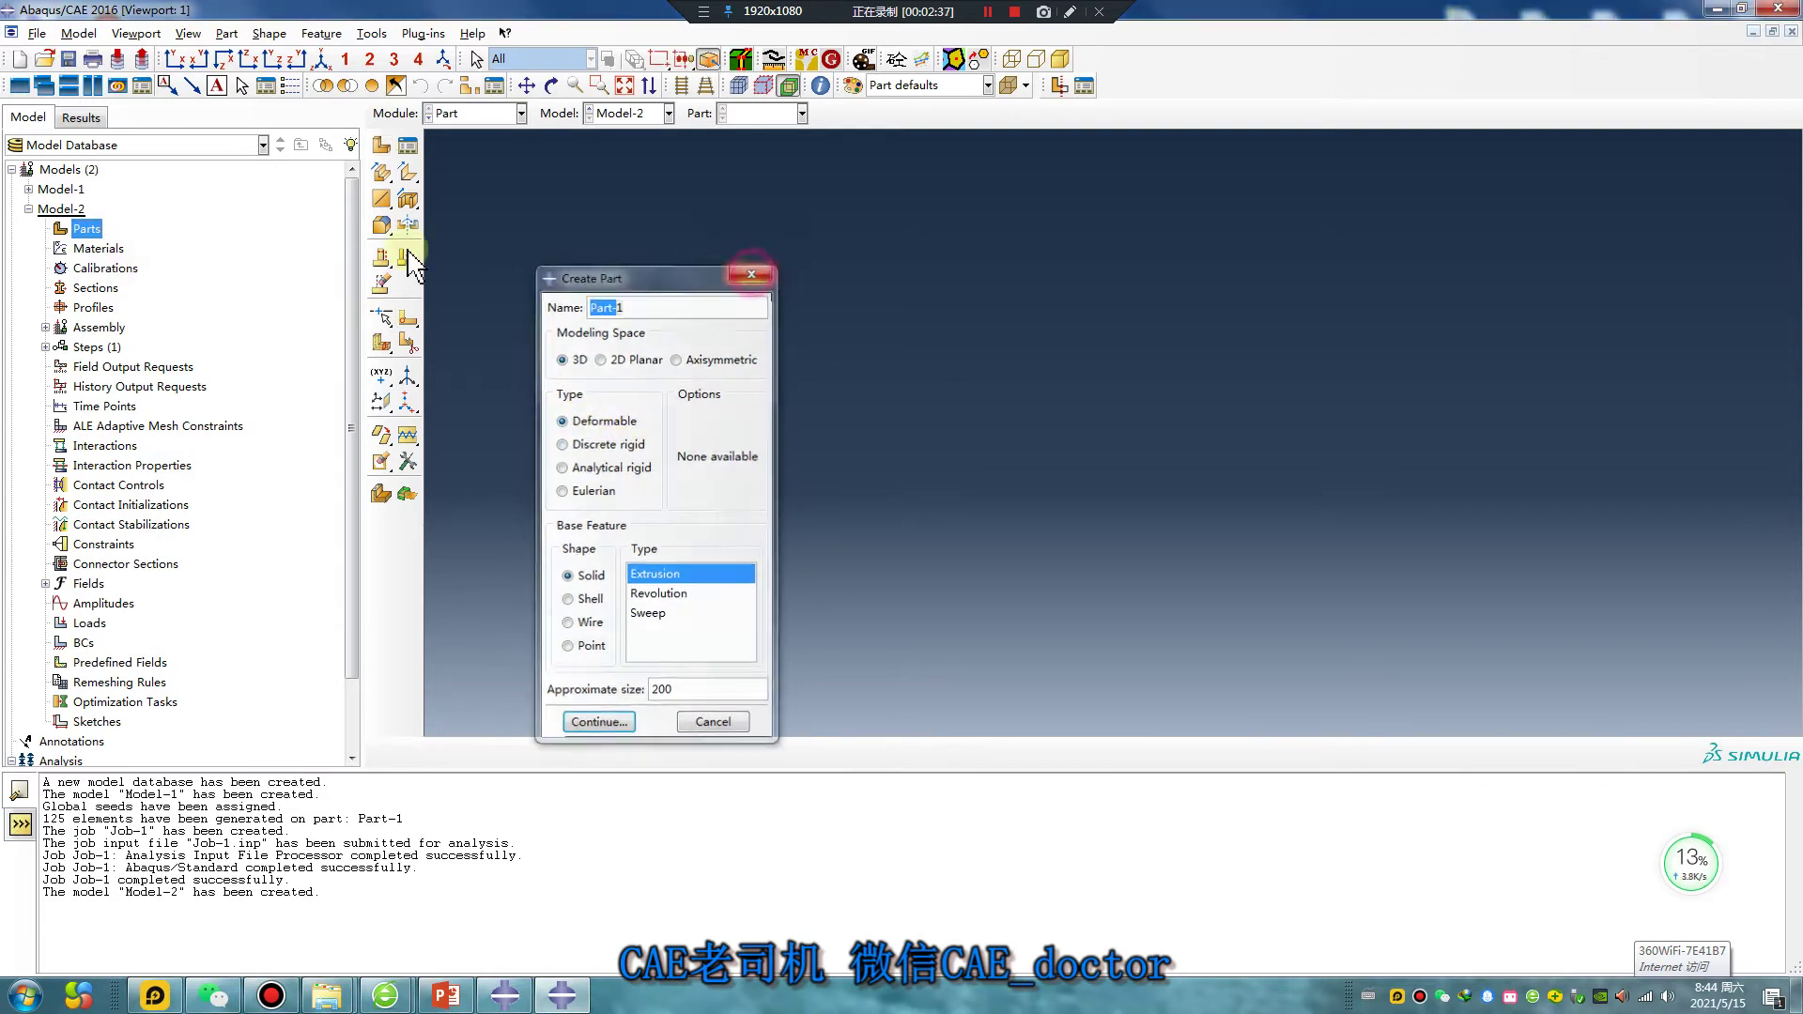
pyautogui.rightClick(88, 235)
pyautogui.click(132, 260)
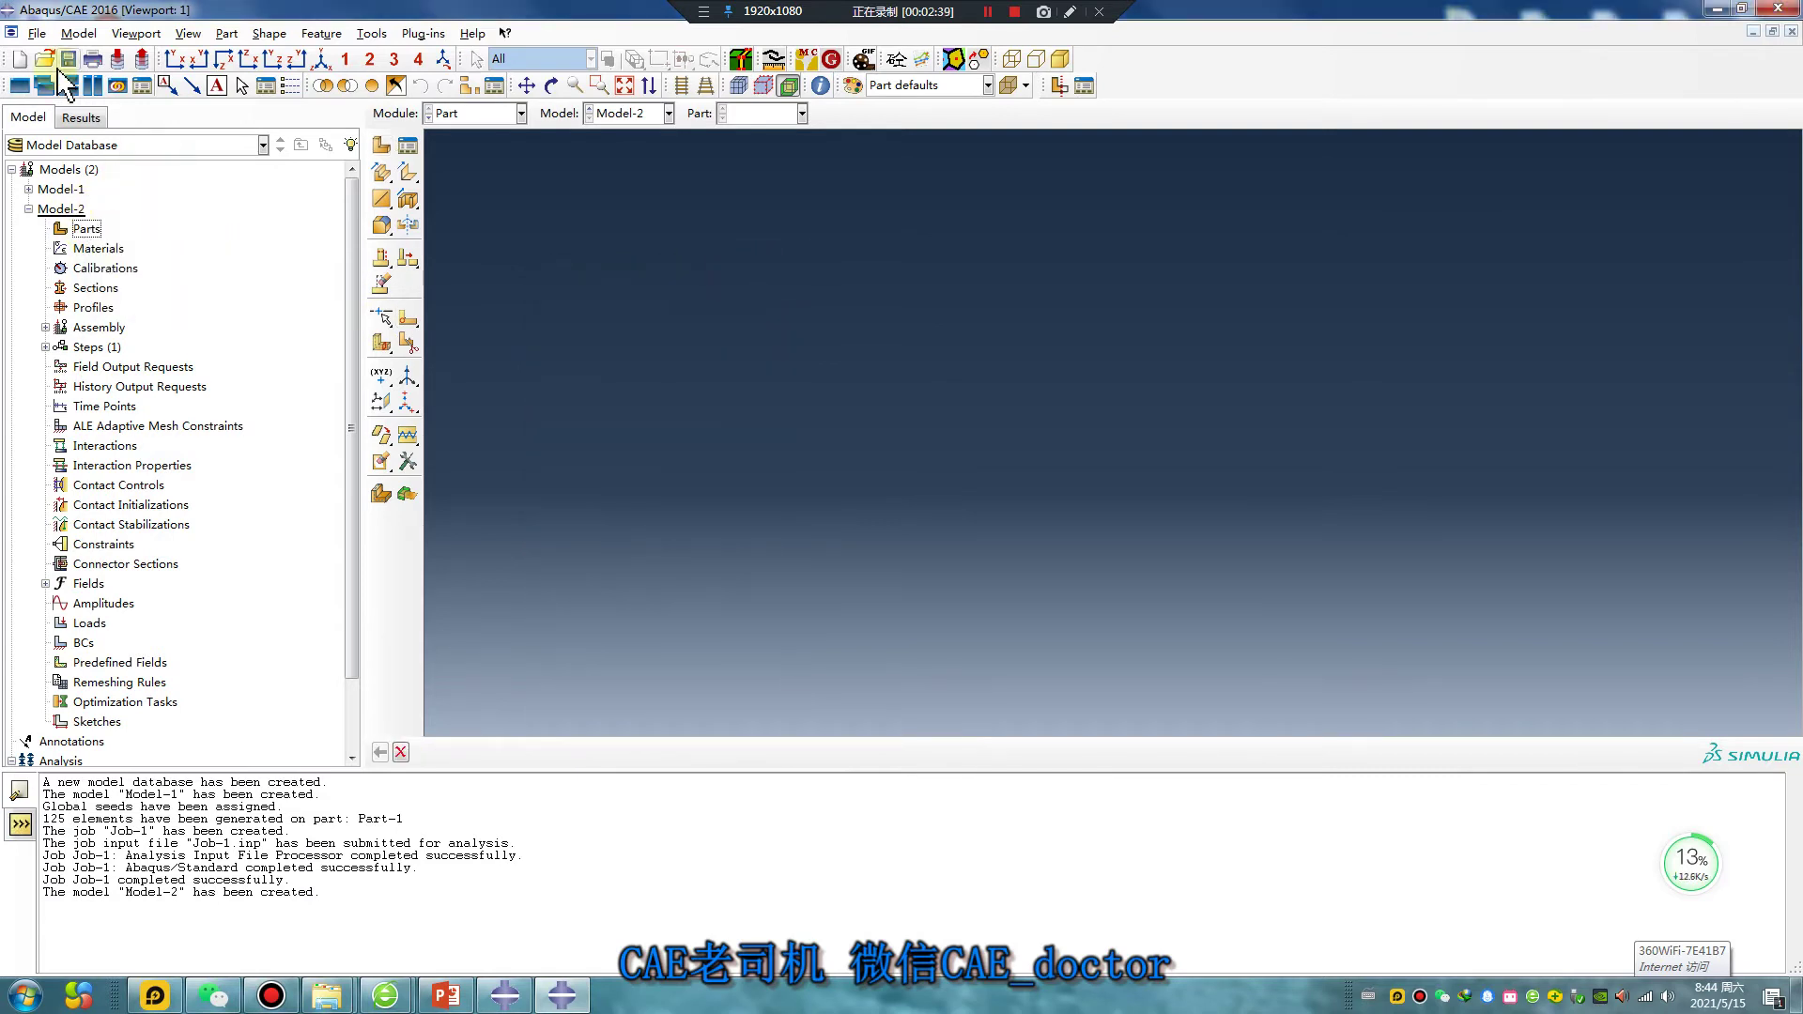
# Import Job-1.odb as a new model Job-1, filtering for Abaqus Output Database files
pyautogui.click(37, 33)
pyautogui.moveTo(152, 290)
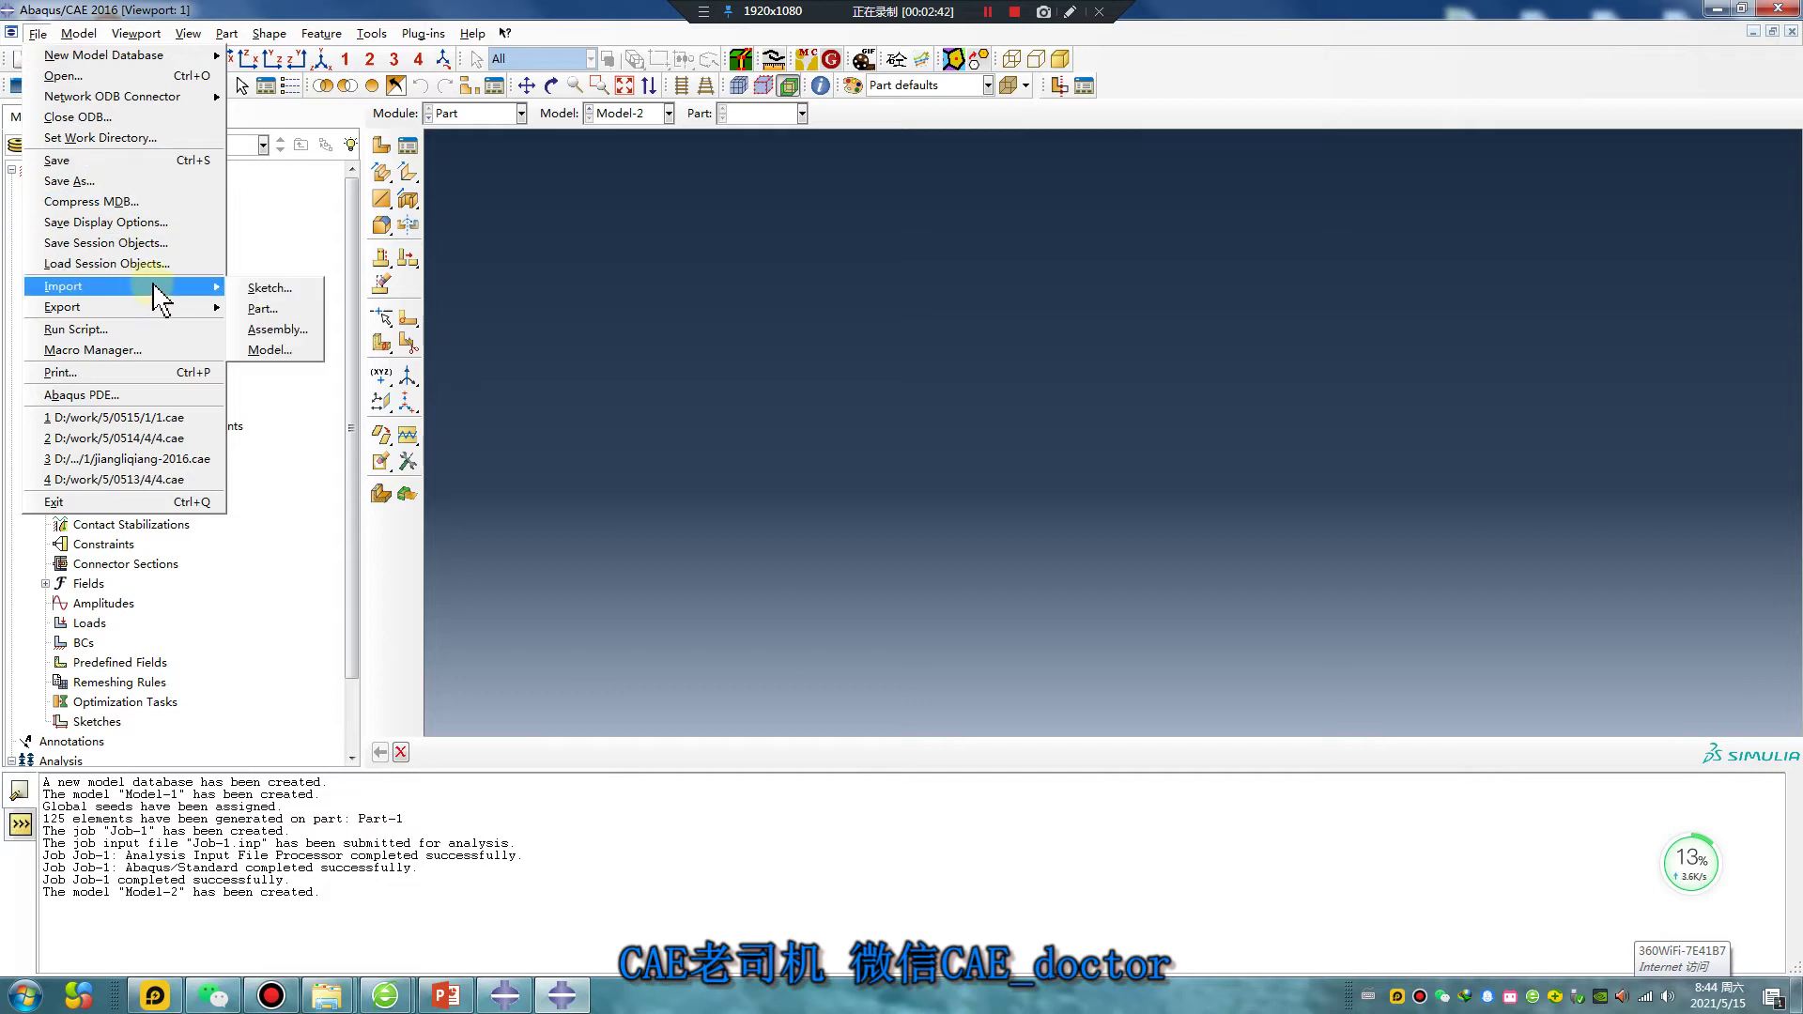
pyautogui.click(285, 351)
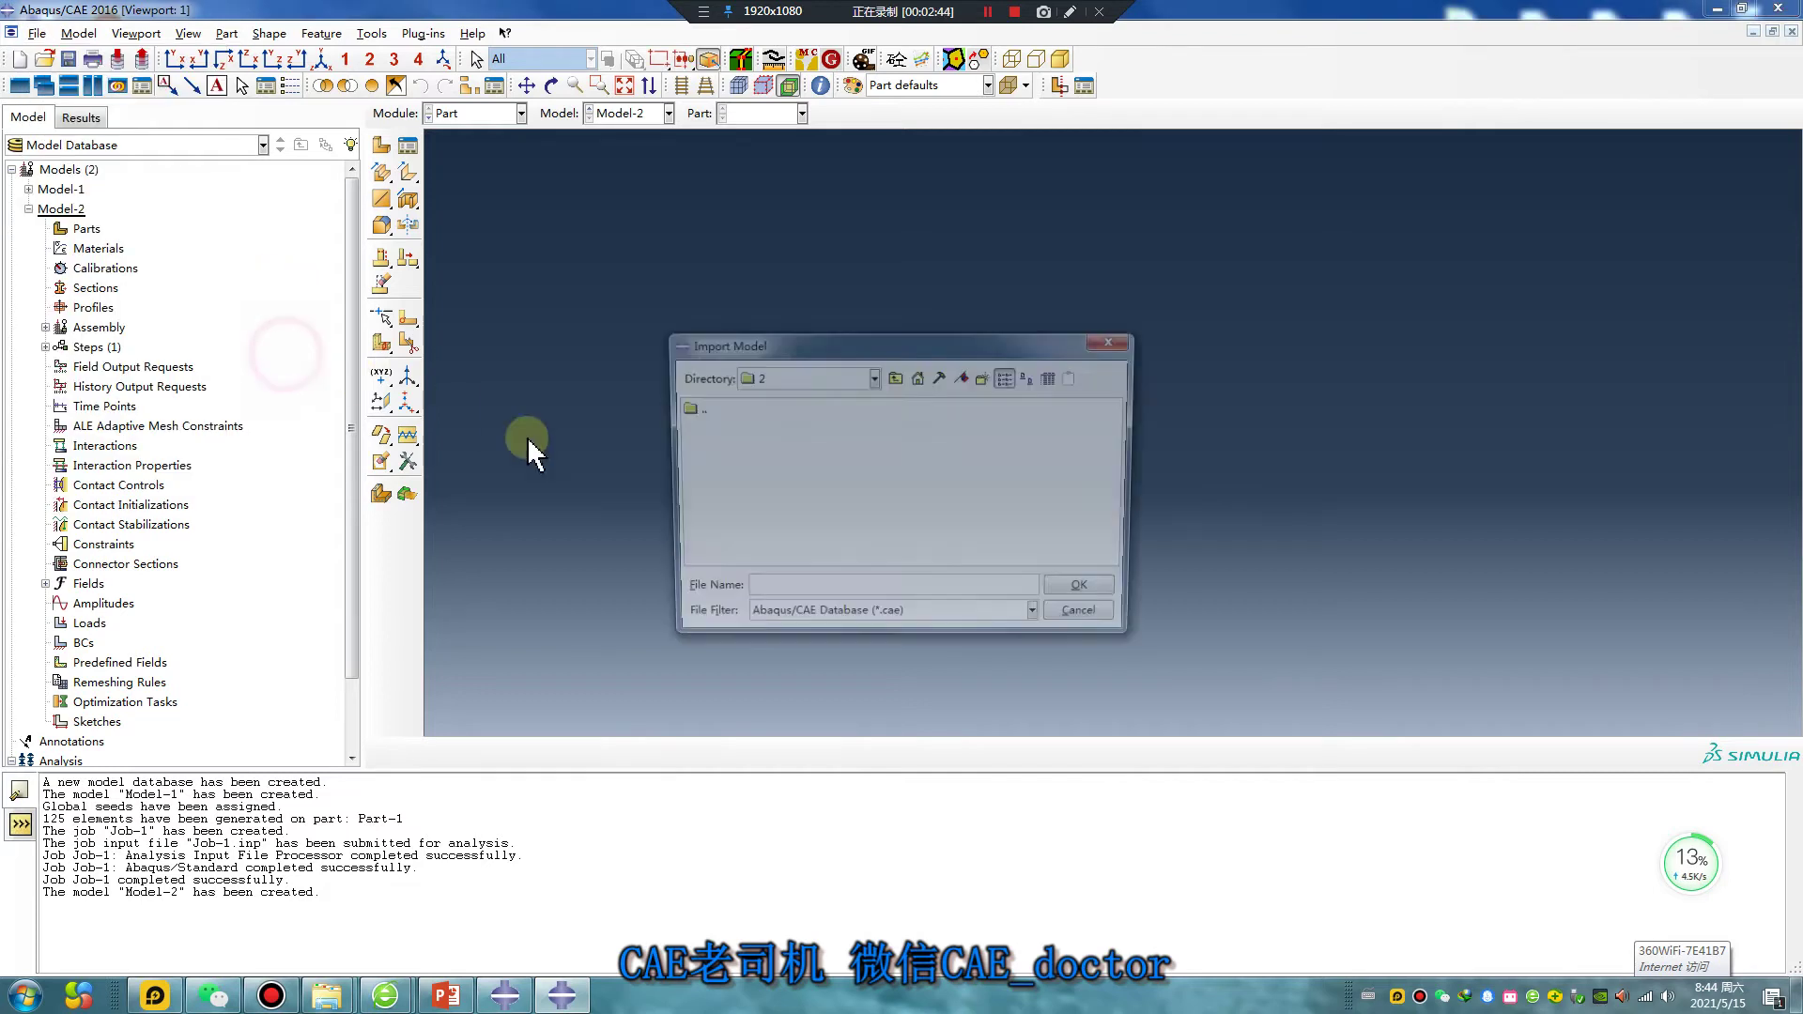
pyautogui.click(775, 621)
pyautogui.click(909, 697)
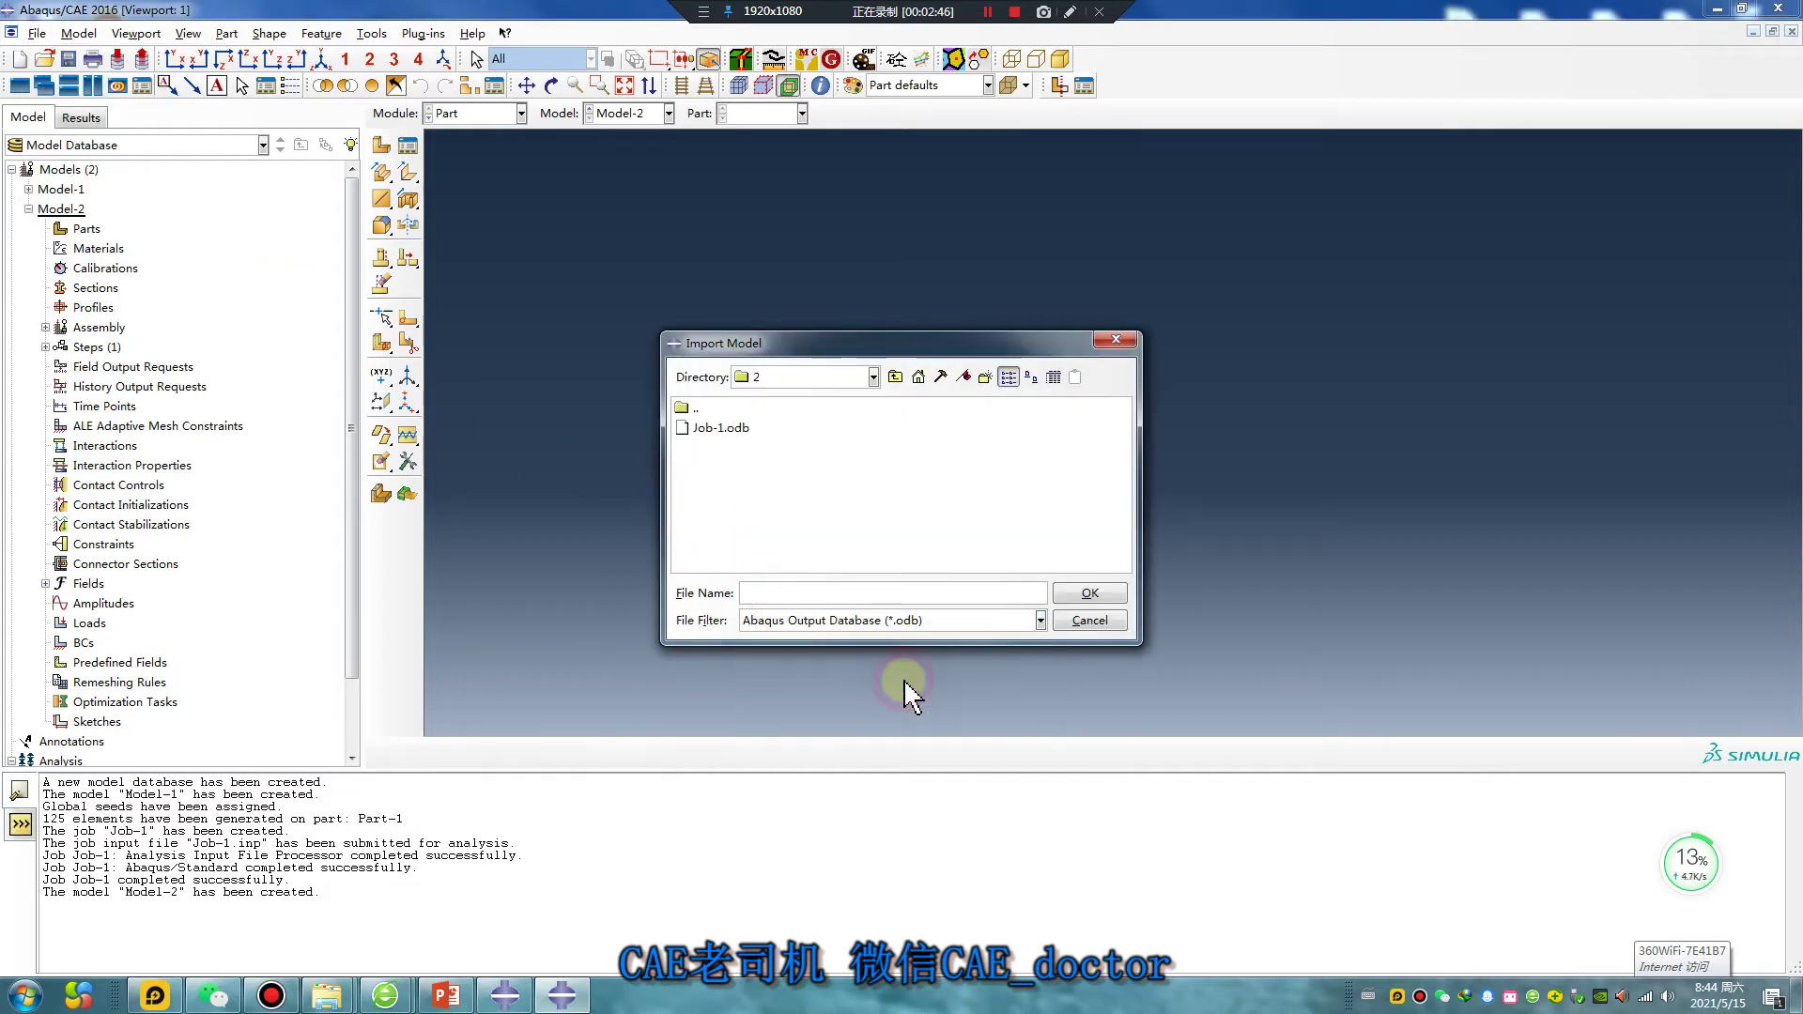
pyautogui.click(722, 428)
pyautogui.click(1089, 593)
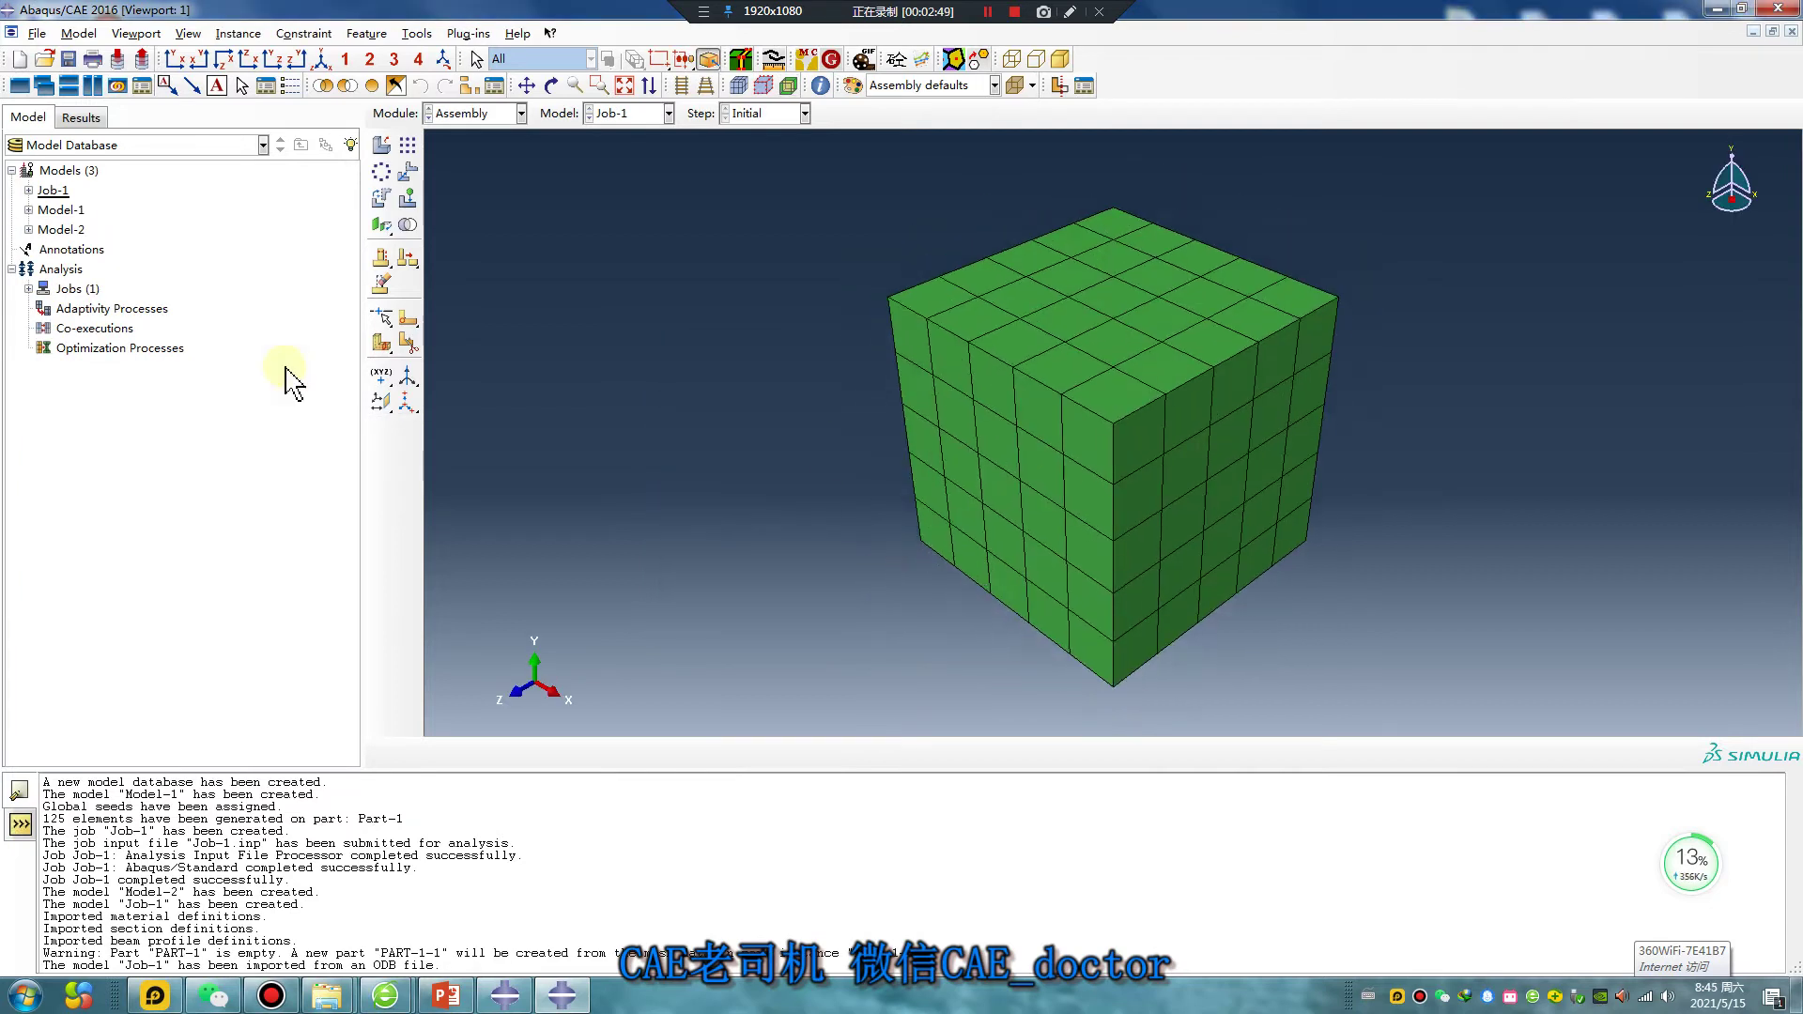
# Start a part import into Model-2, choosing Job-1.odb as the output database source
pyautogui.click(29, 230)
pyautogui.rightClick(87, 249)
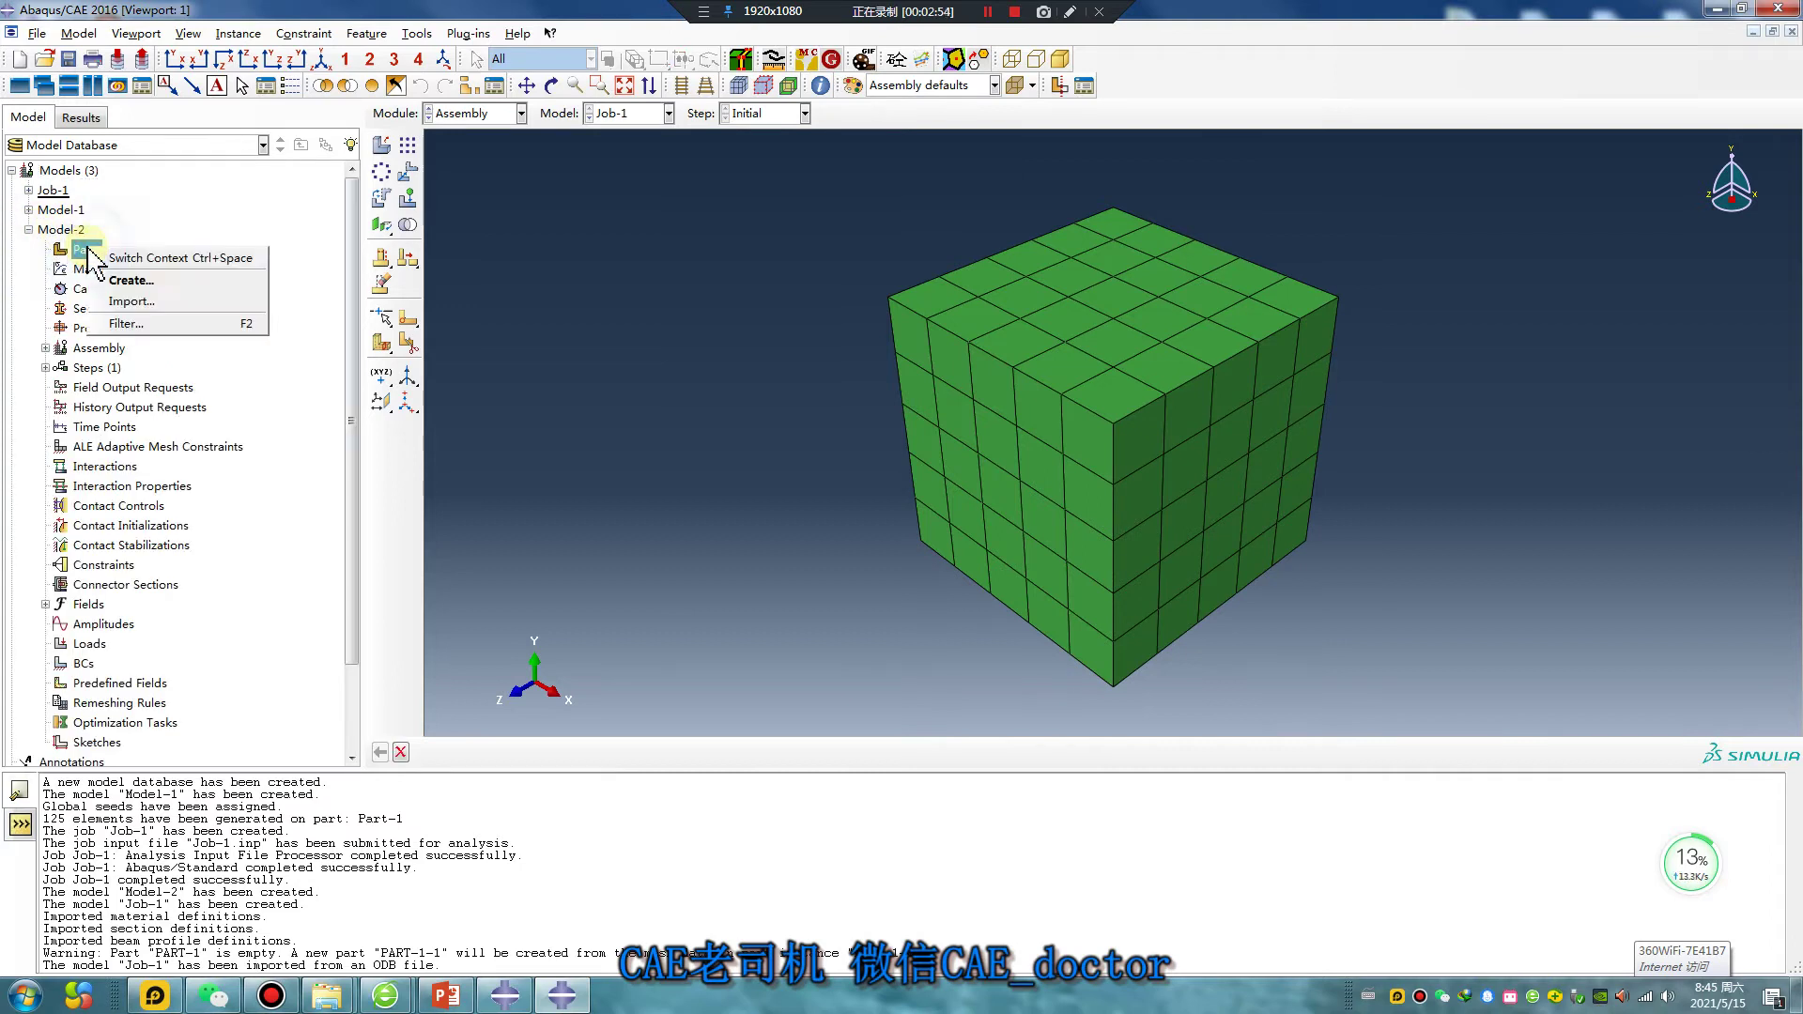
pyautogui.click(136, 302)
pyautogui.click(841, 620)
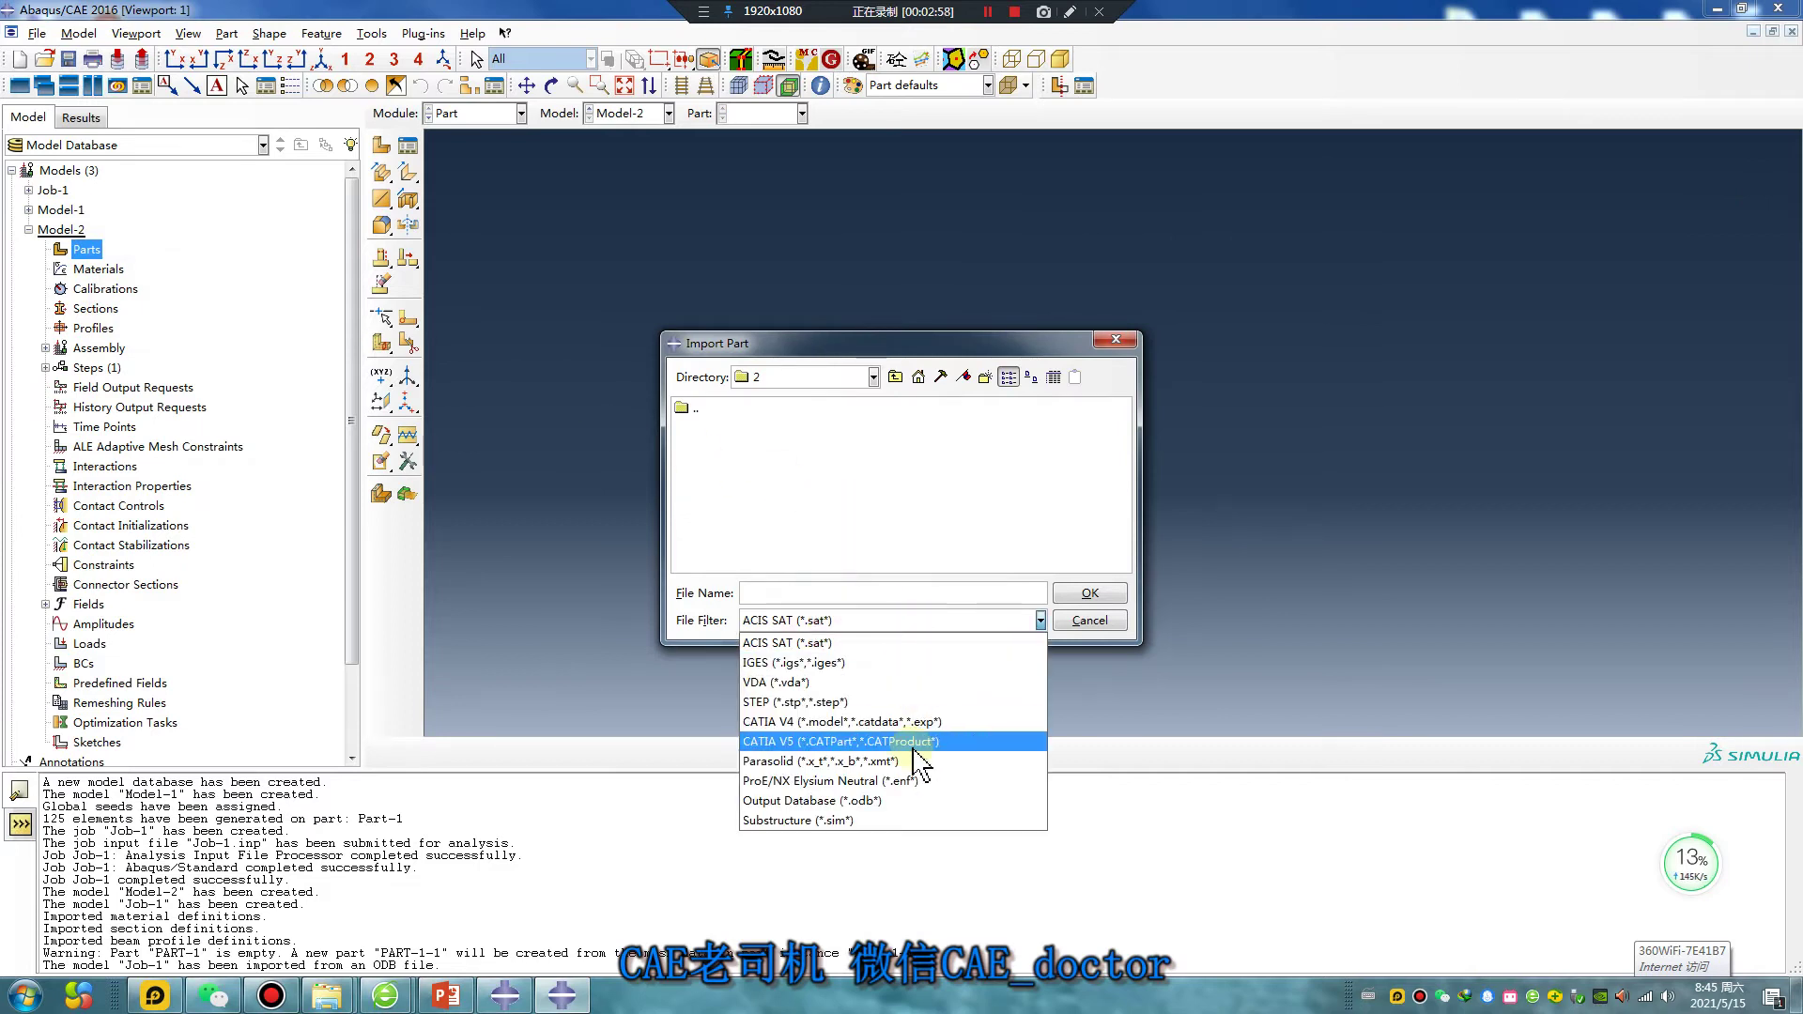
pyautogui.click(874, 801)
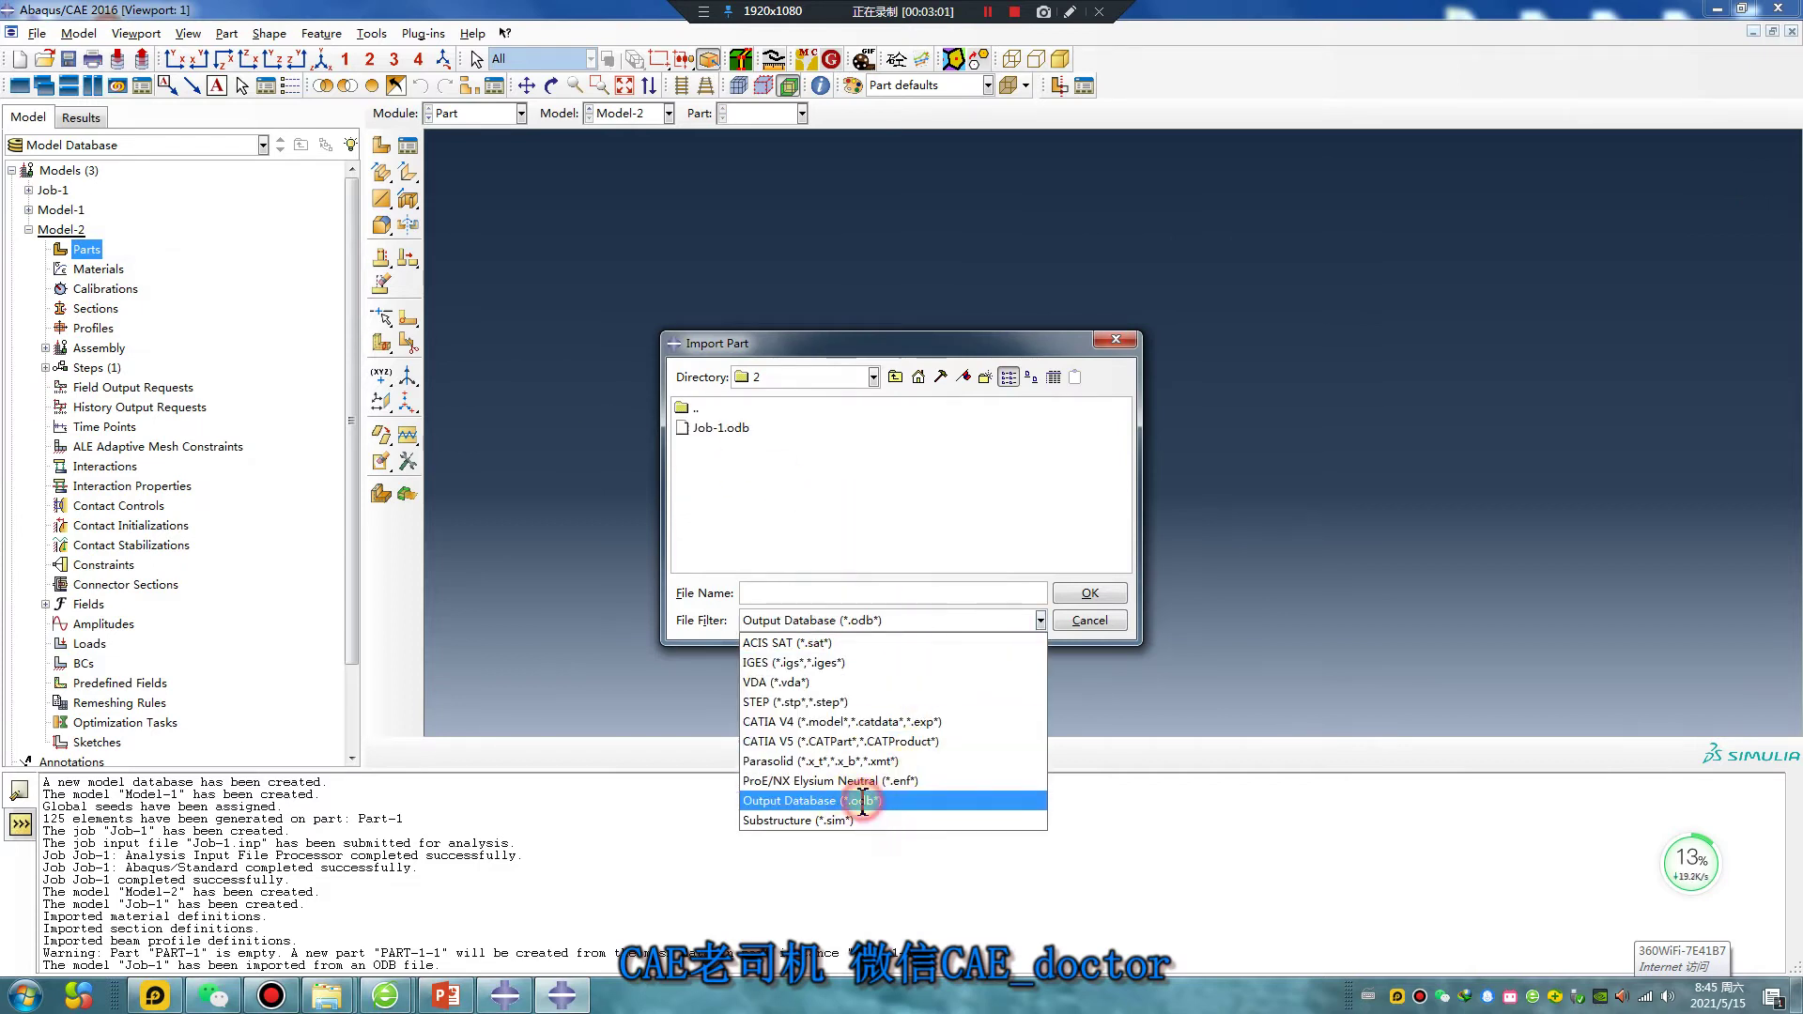
pyautogui.click(721, 428)
pyautogui.click(1088, 592)
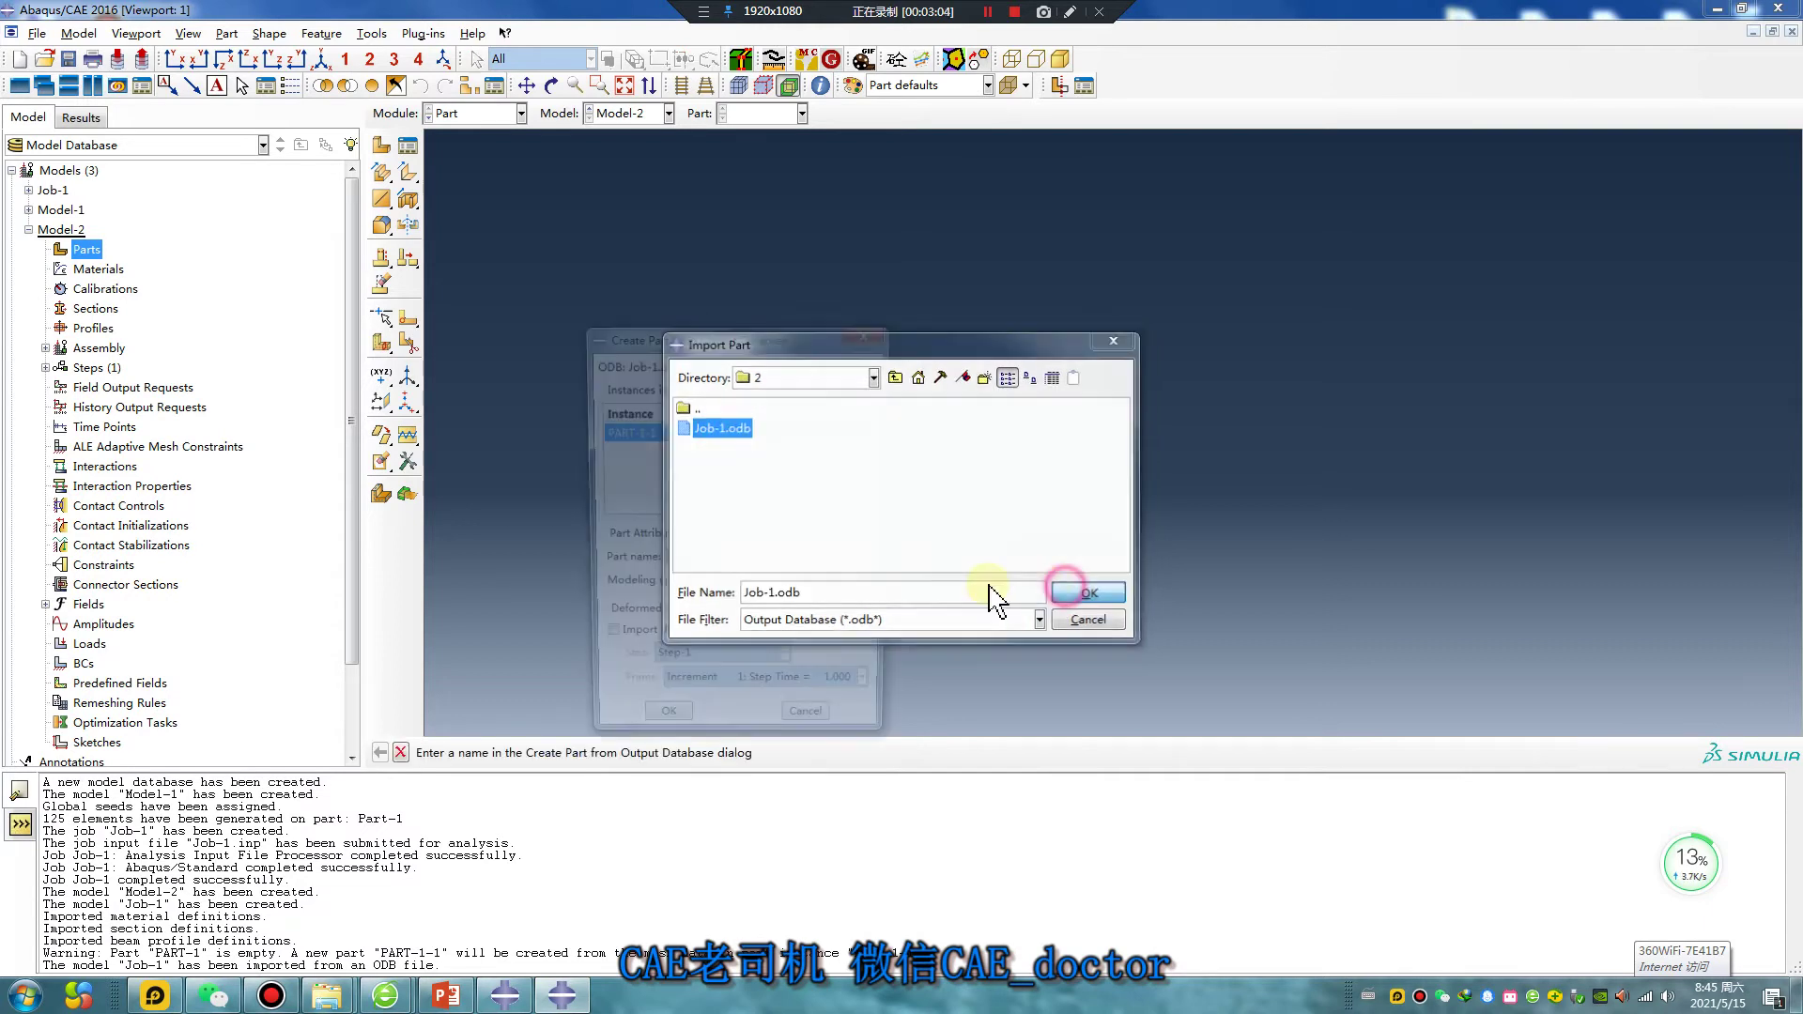
# Import the deformed configuration at Step-1, increment 1, creating PART-1-1
pyautogui.click(603, 644)
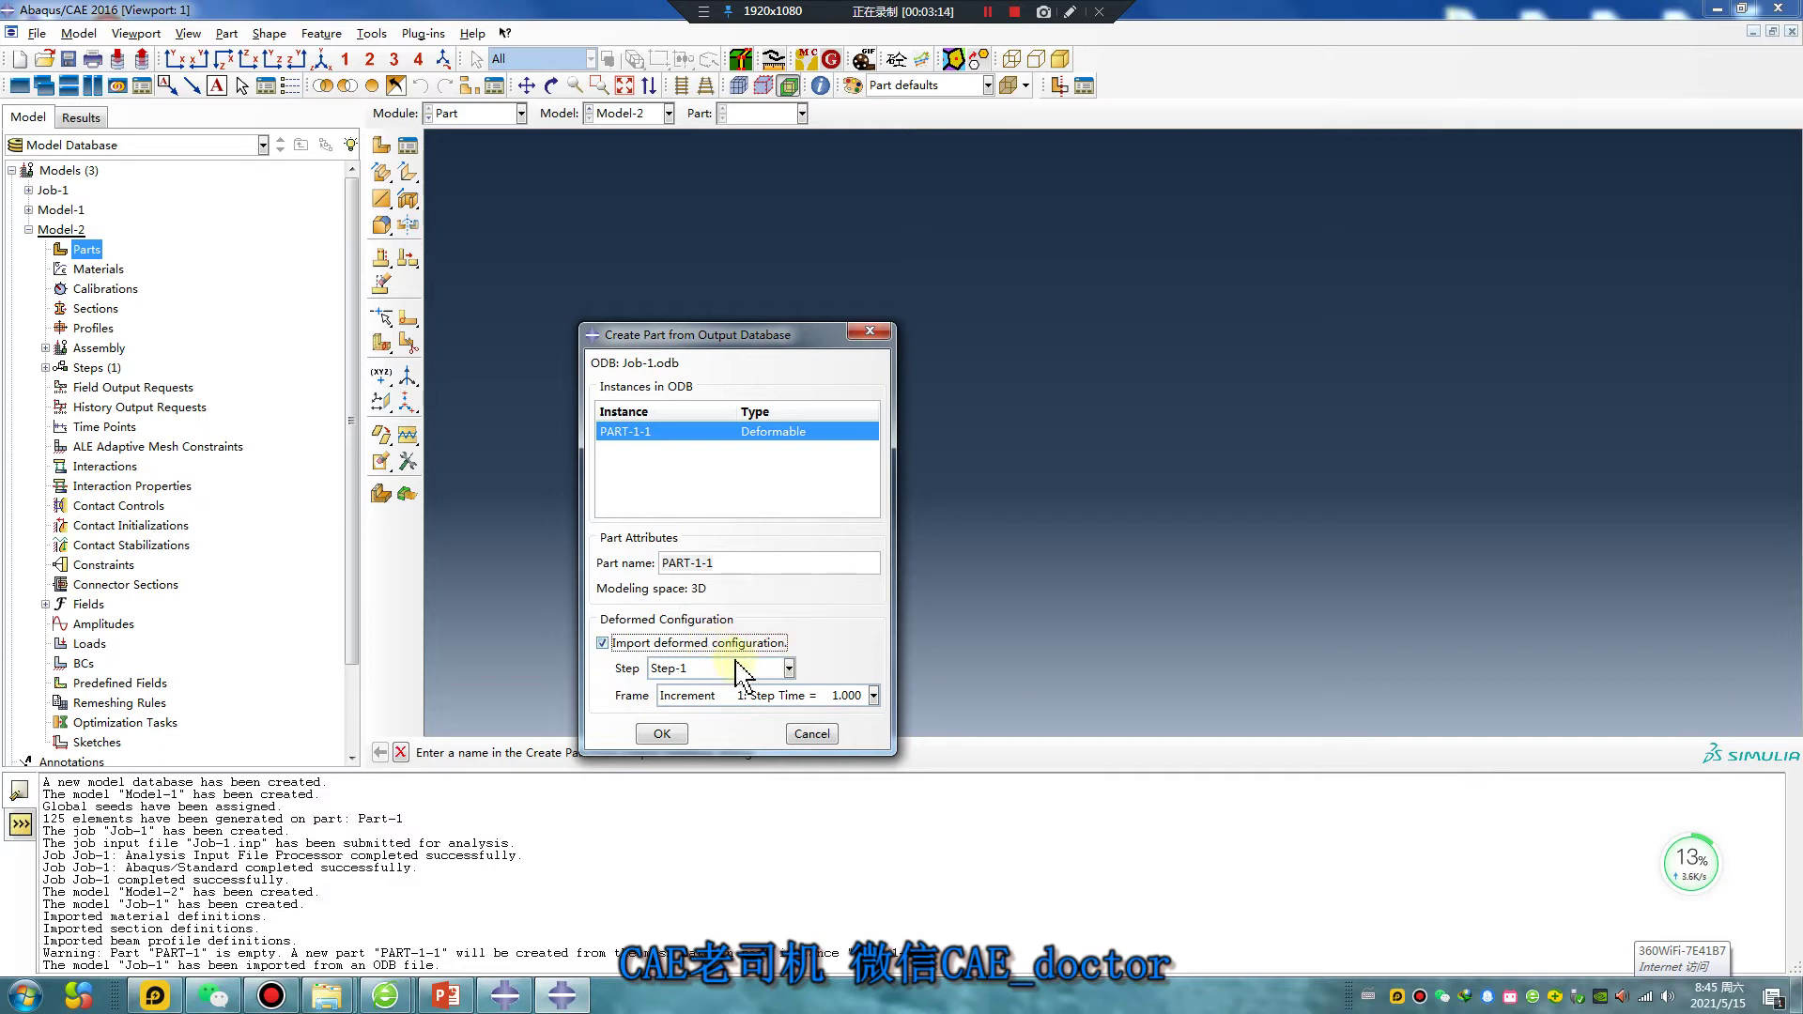
pyautogui.click(744, 668)
pyautogui.click(725, 690)
pyautogui.click(806, 695)
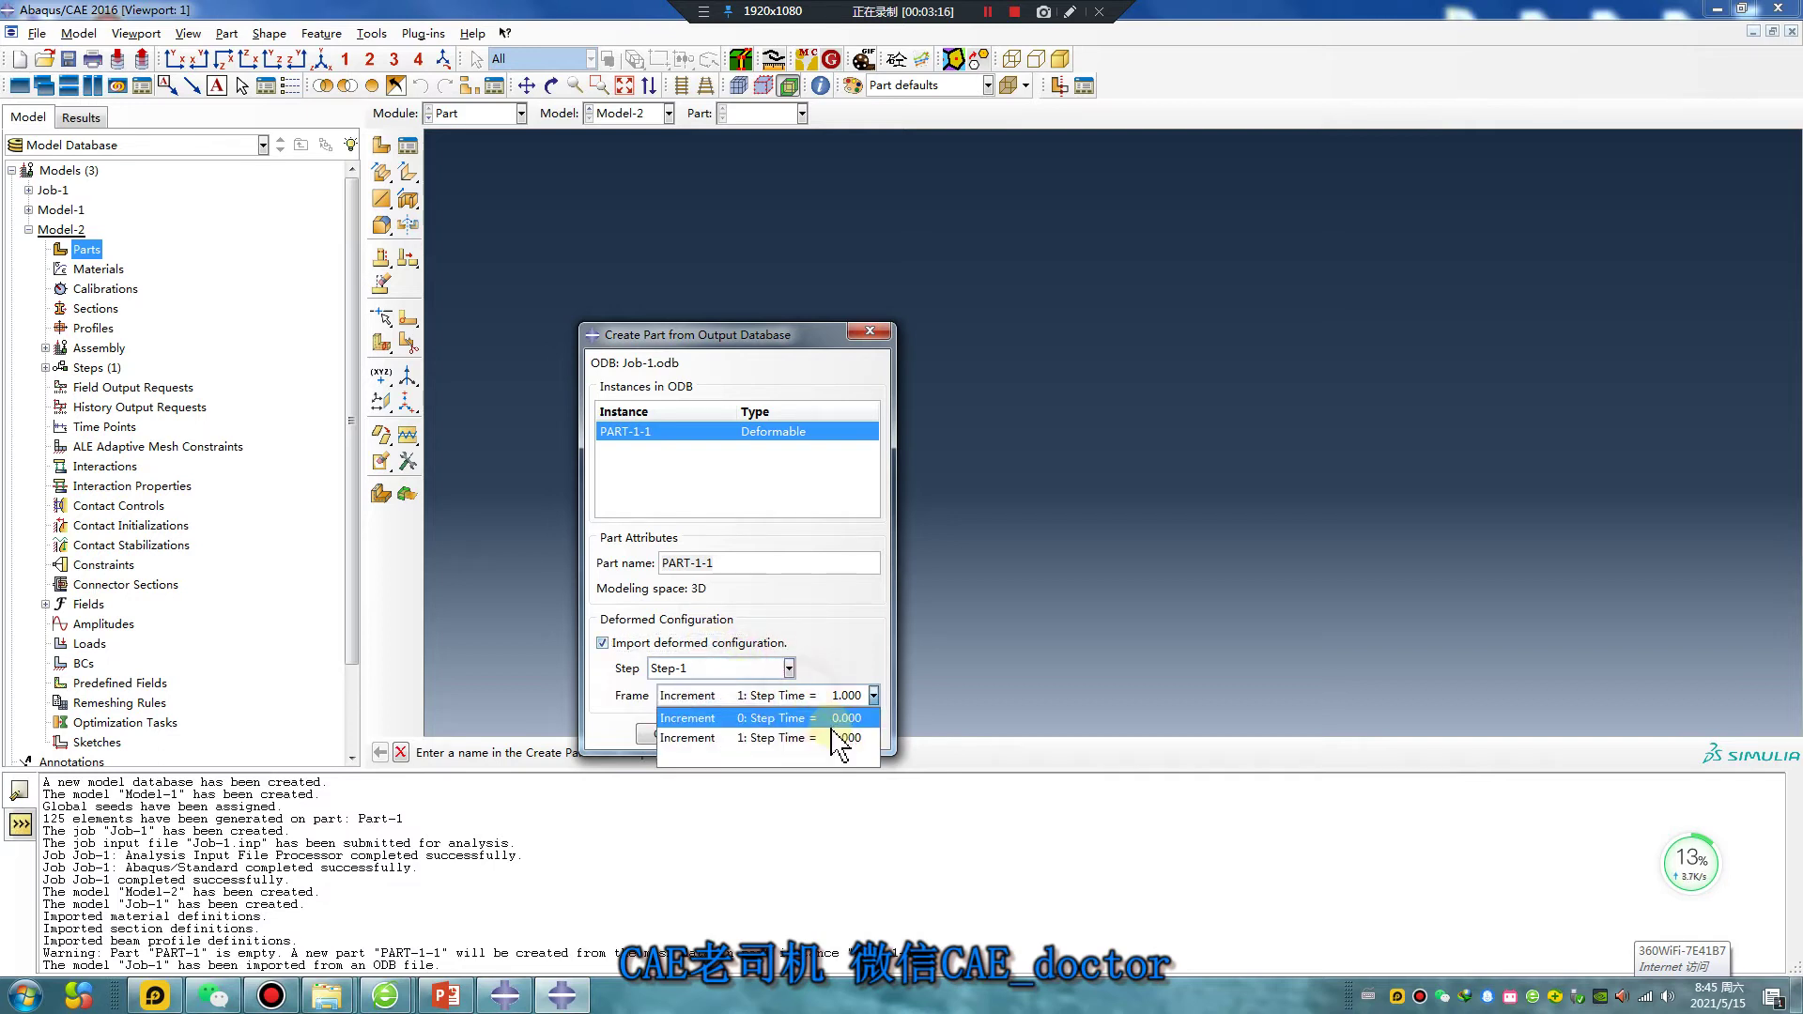
pyautogui.click(817, 739)
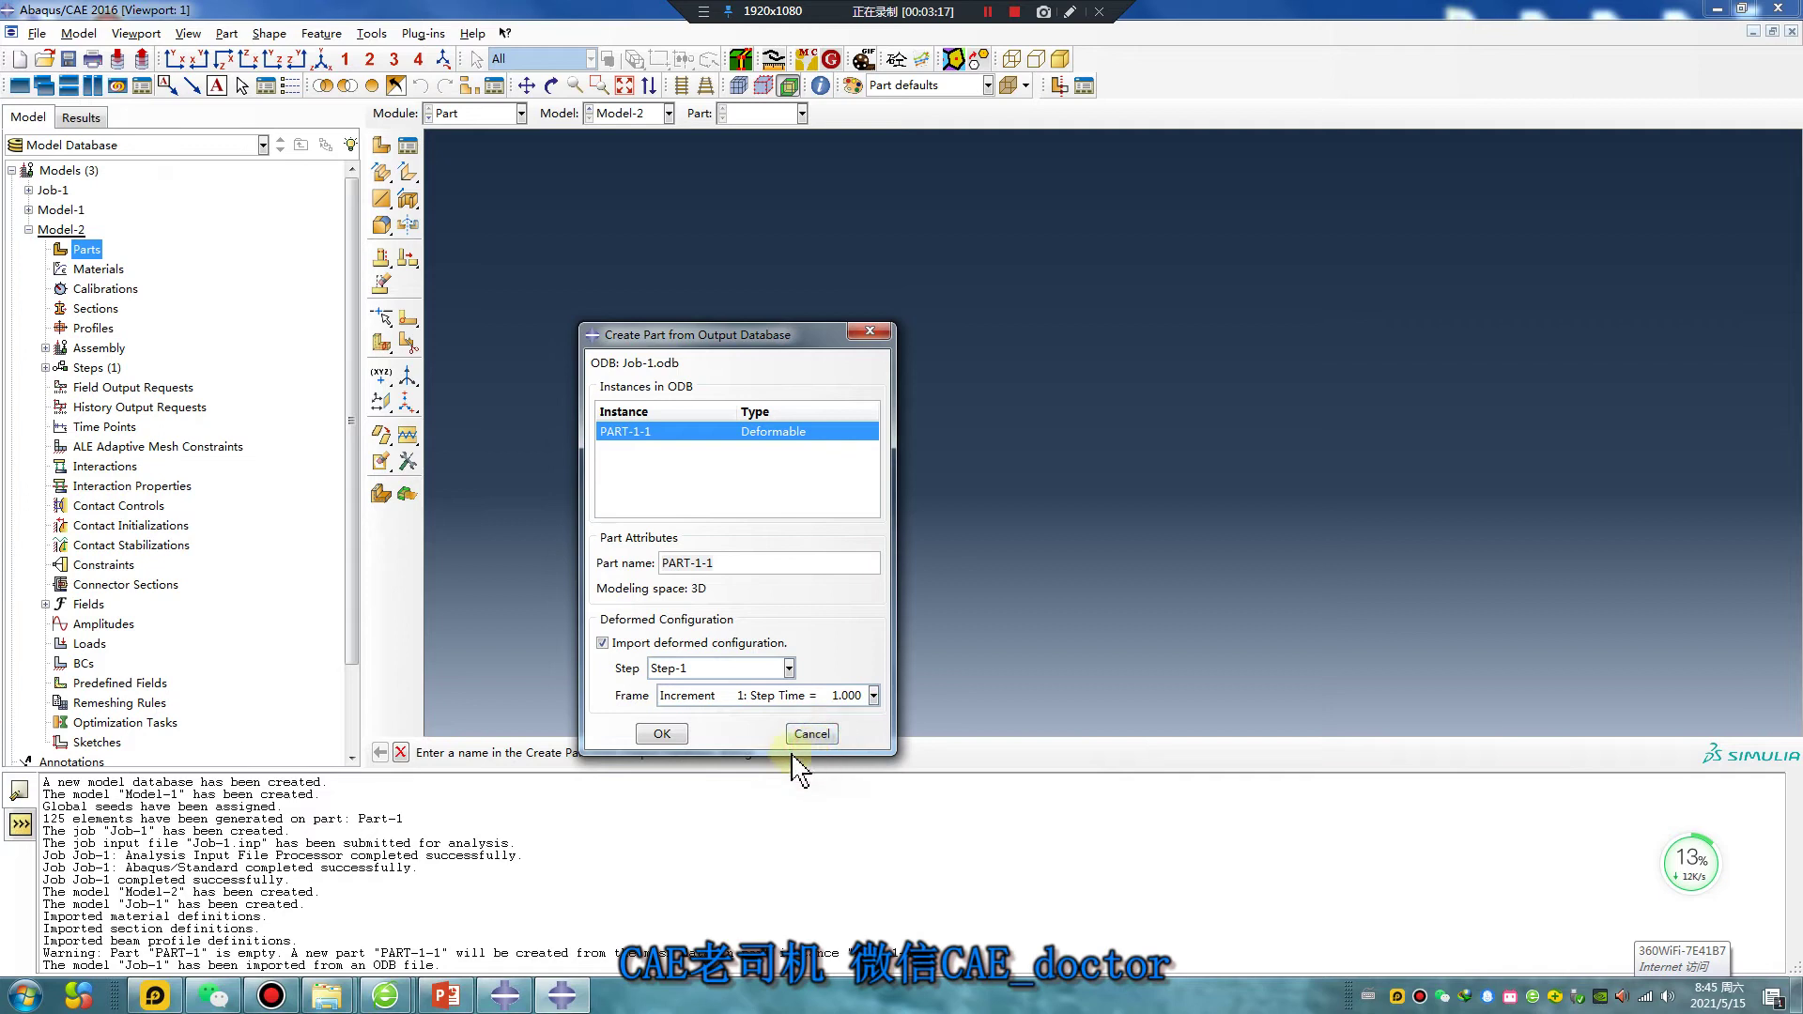
pyautogui.click(665, 734)
pyautogui.keyDown('ctrl'); pyautogui.keyDown('alt'); pyautogui.moveTo(1091, 531); pyautogui.dragTo(1095, 448); pyautogui.keyUp('alt'); pyautogui.keyUp('ctrl')
pyautogui.keyDown('ctrl'); pyautogui.keyDown('alt'); pyautogui.moveTo(878, 402); pyautogui.dragTo(994, 395); pyautogui.keyUp('alt'); pyautogui.keyUp('ctrl')
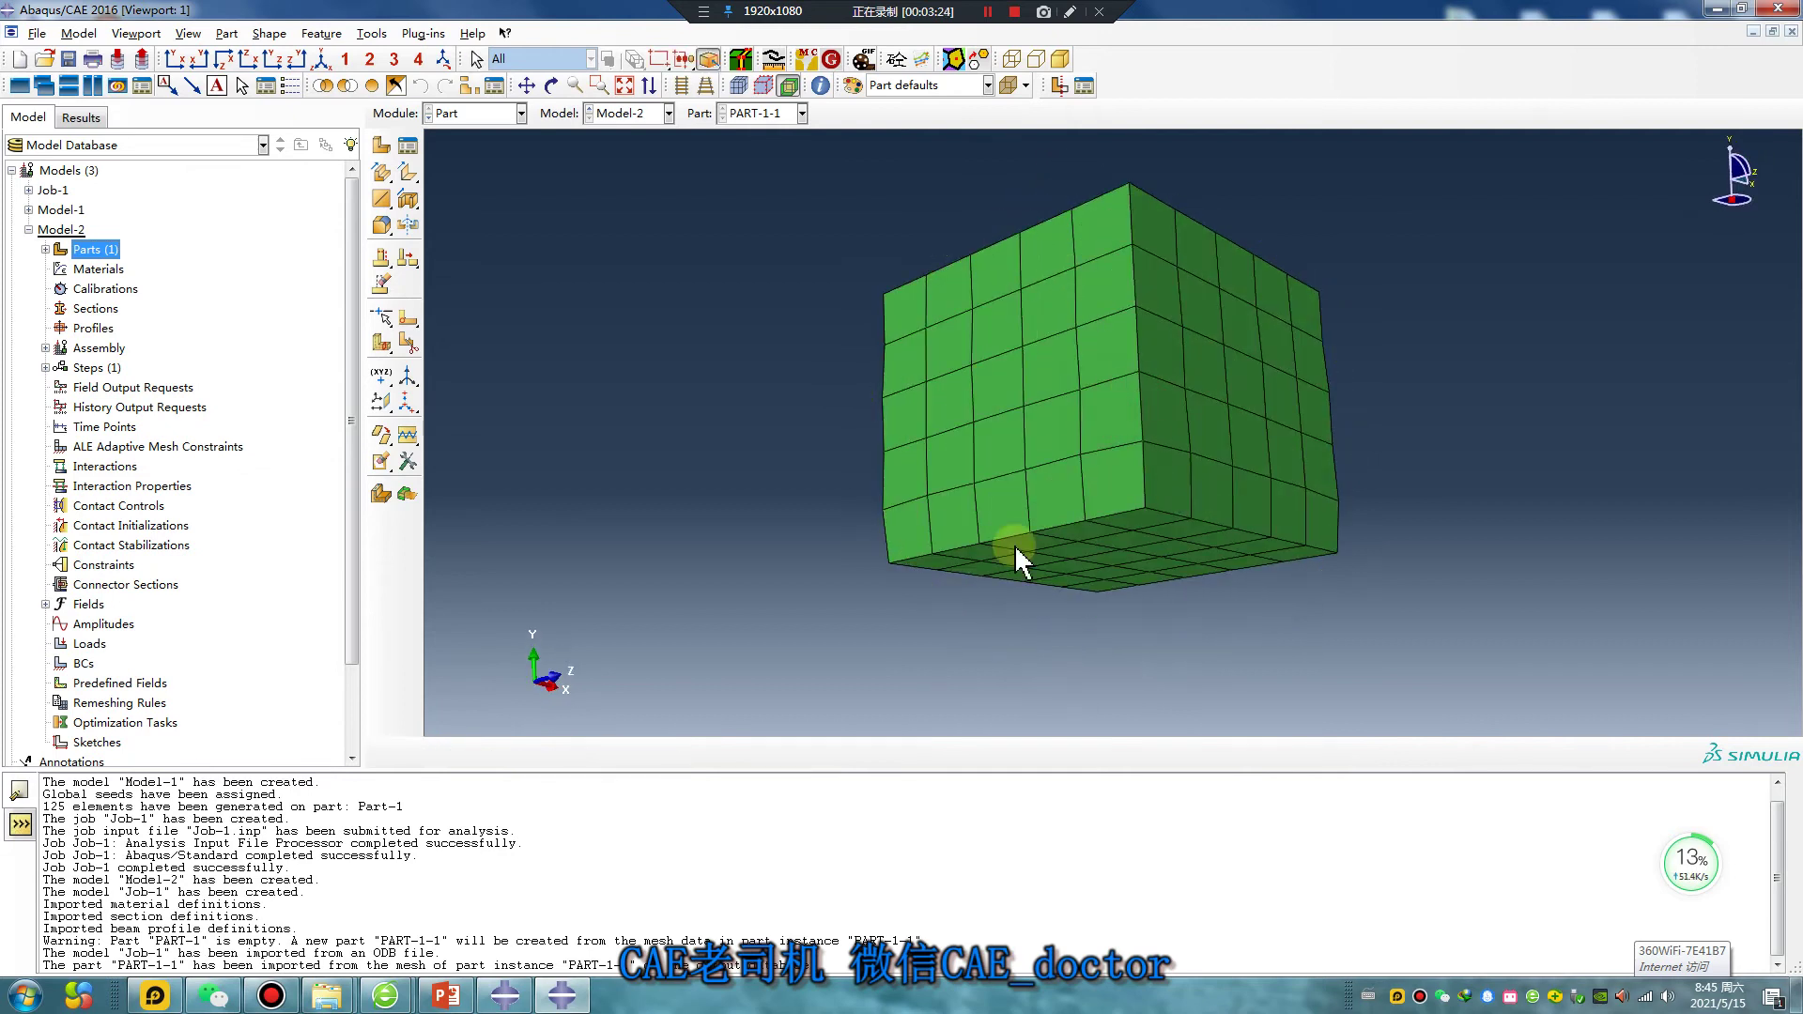
pyautogui.keyDown('ctrl'); pyautogui.keyDown('alt'); pyautogui.moveTo(1123, 386); pyautogui.dragTo(808, 498); pyautogui.keyUp('alt'); pyautogui.keyUp('ctrl')
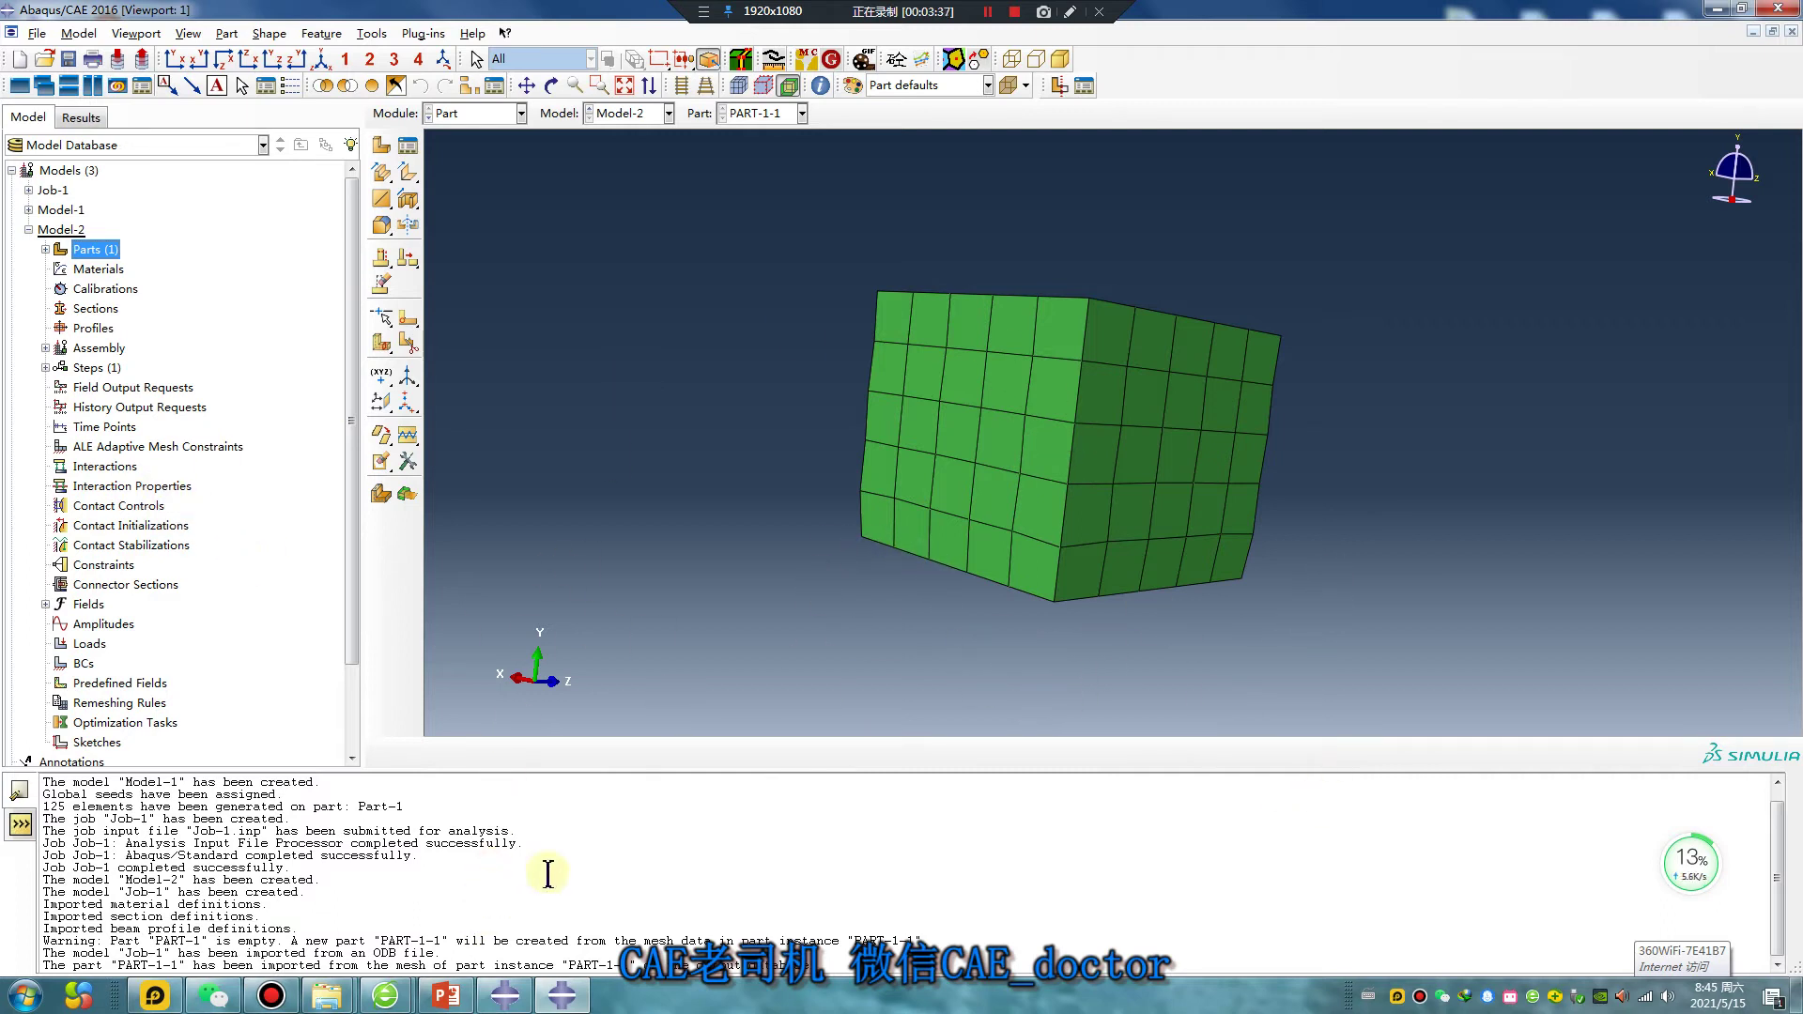
pyautogui.keyDown('ctrl'); pyautogui.keyDown('alt'); pyautogui.moveTo(1090, 408); pyautogui.dragTo(1062, 467); pyautogui.keyUp('alt'); pyautogui.keyUp('ctrl')
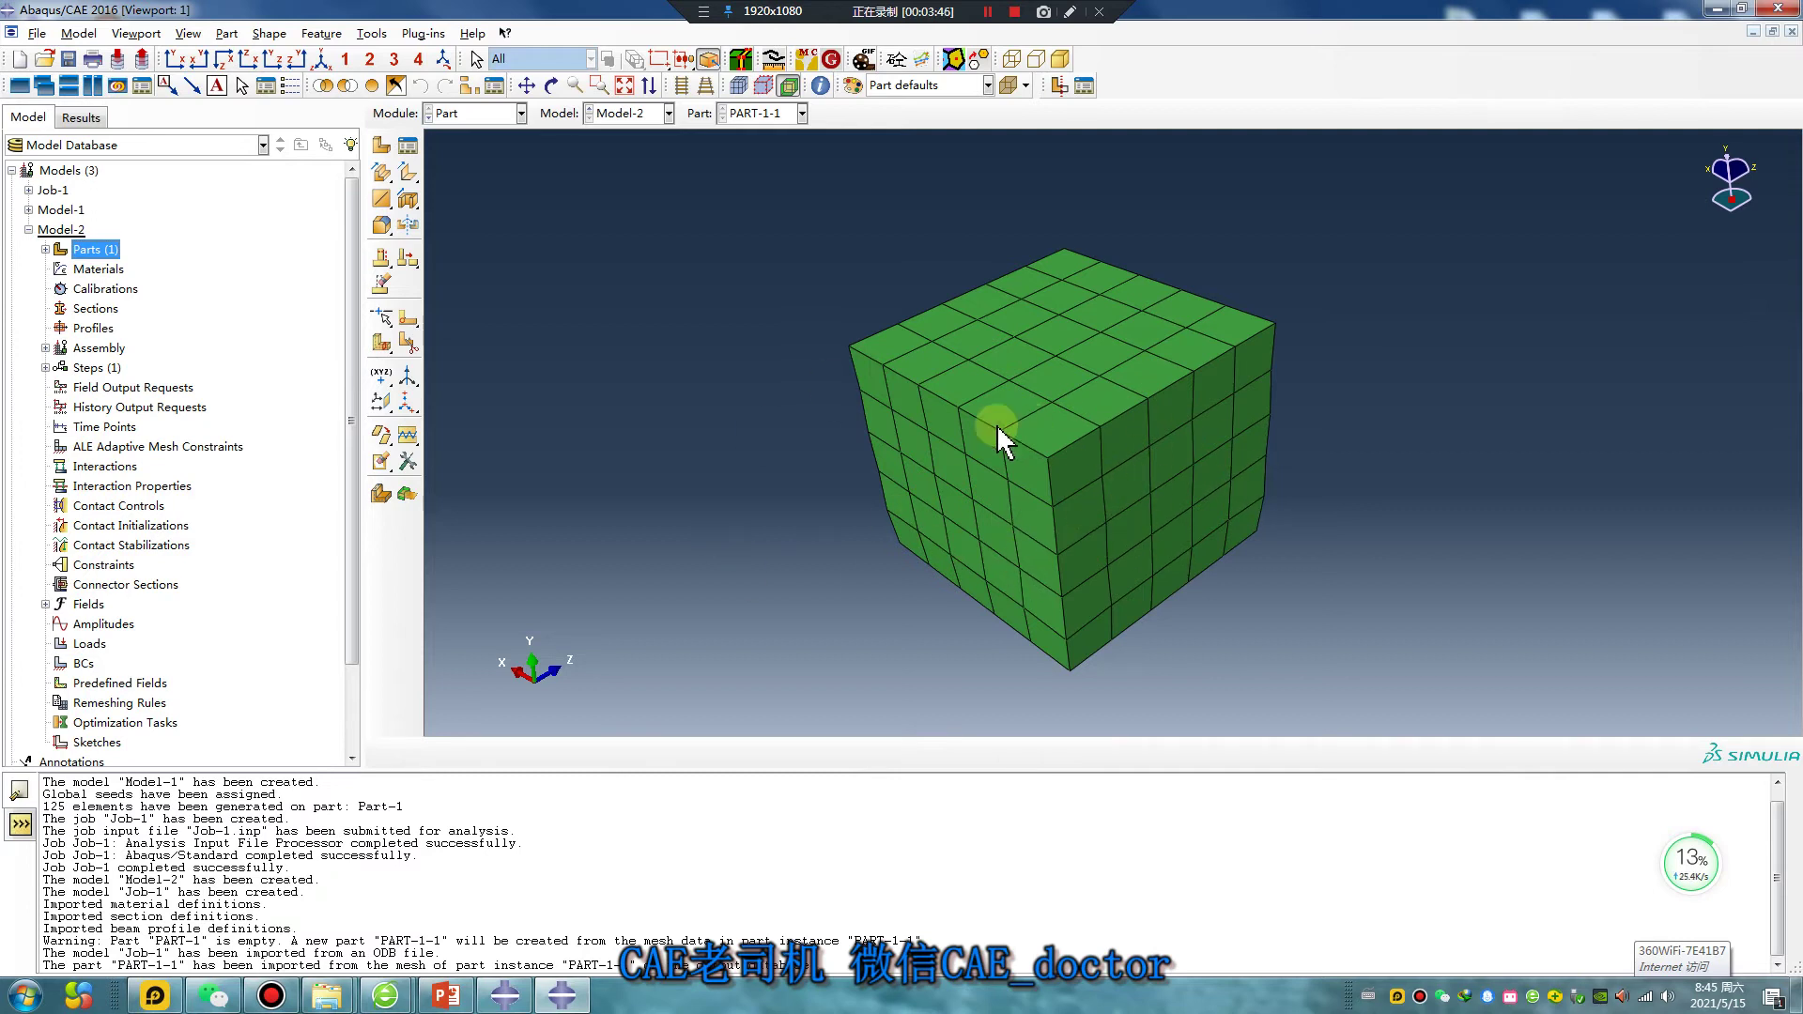
# Open the Geometry Edit dialog from the Part module toolbox for PART-1-1
pyautogui.click(382, 404)
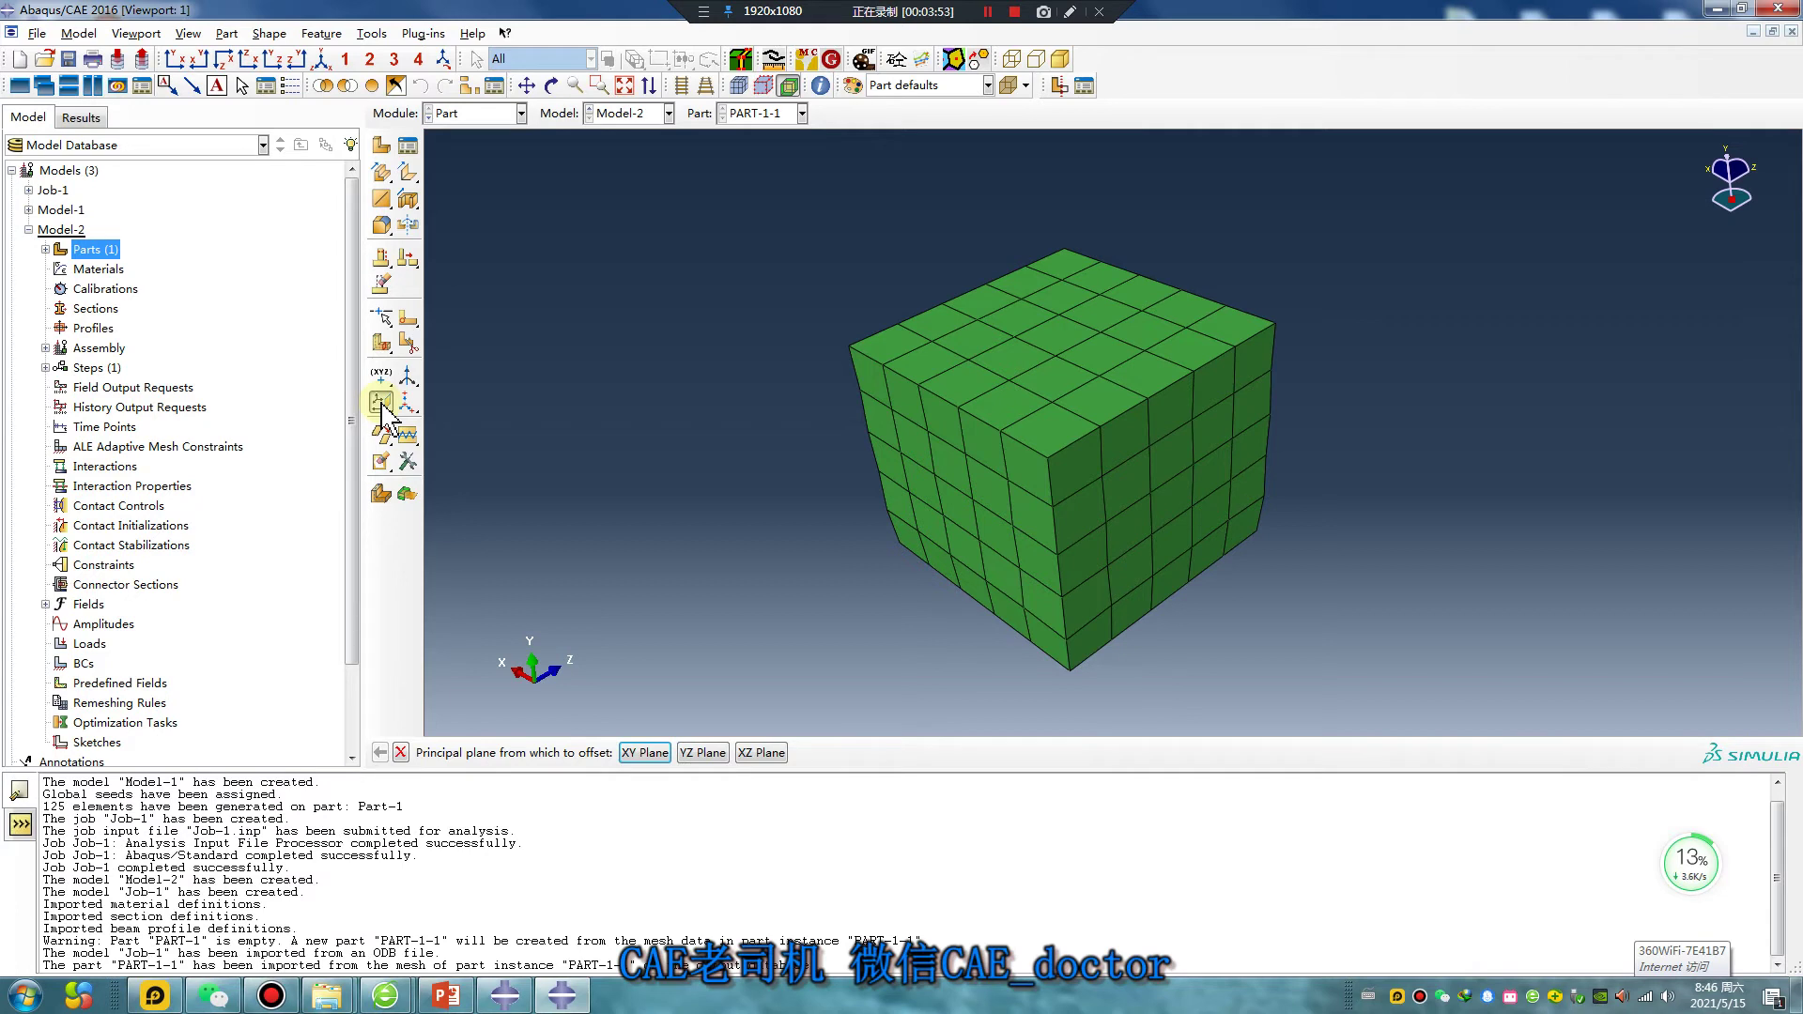
pyautogui.click(380, 466)
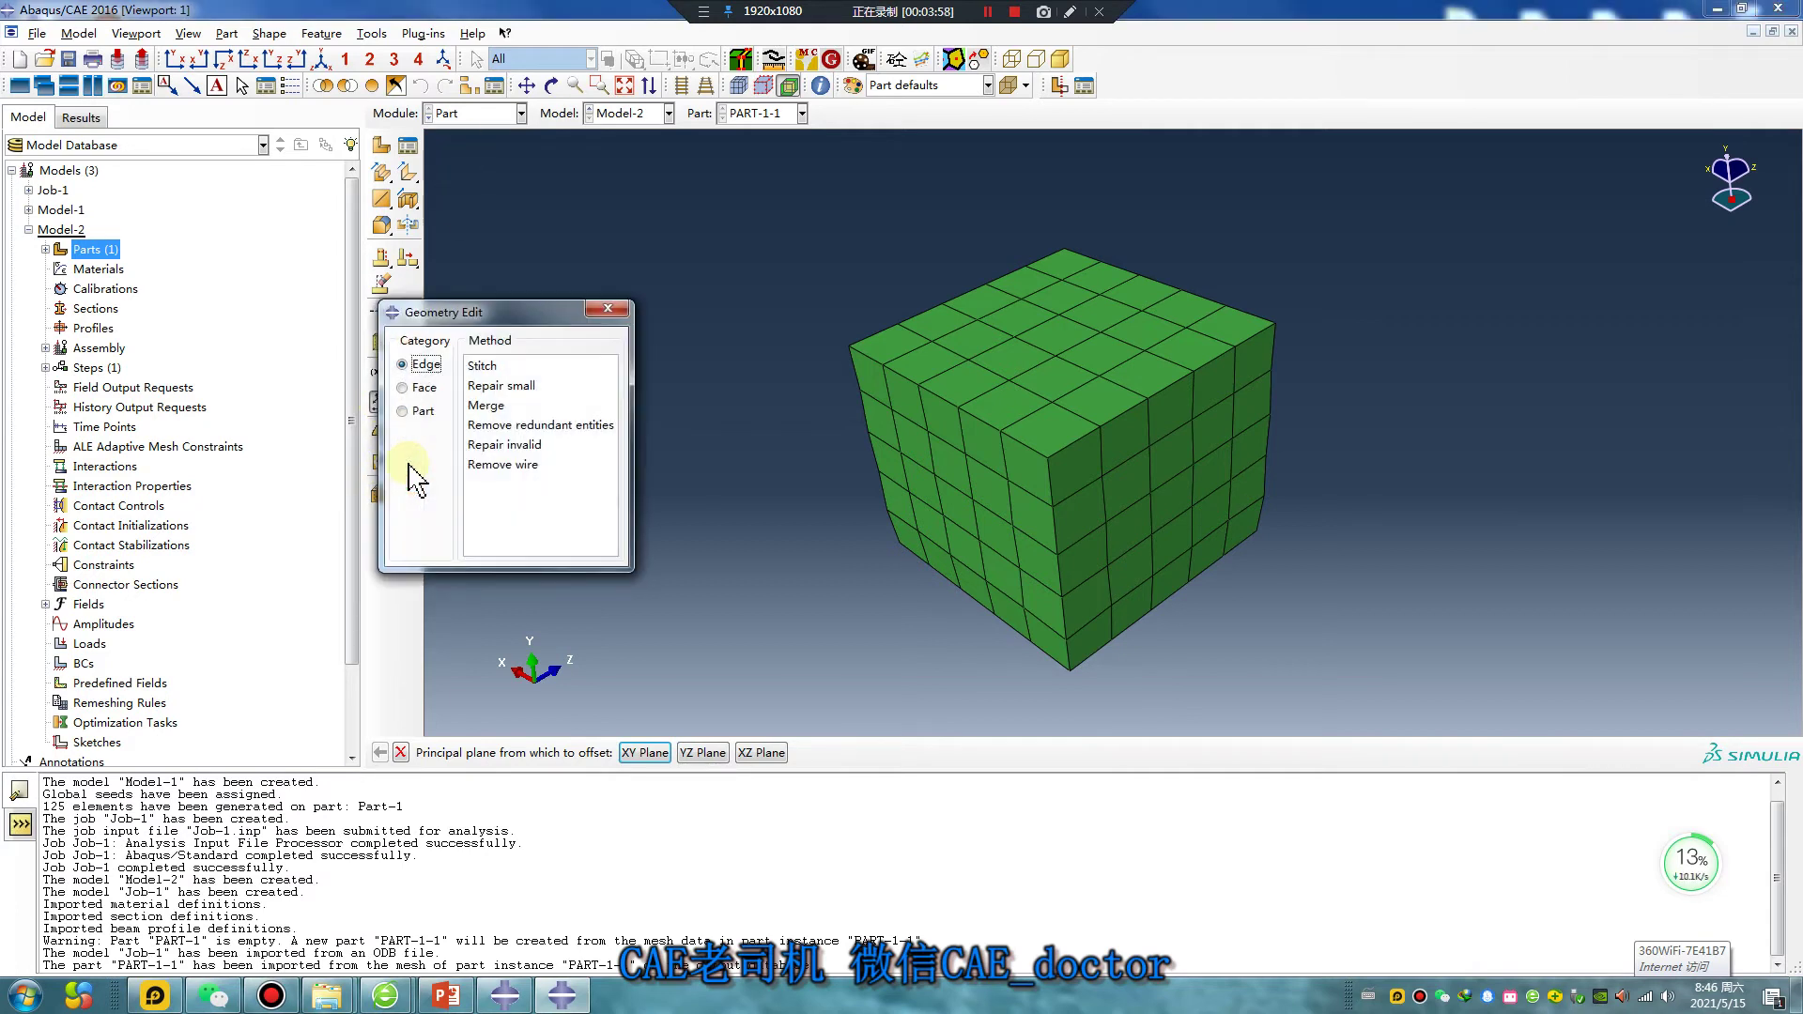
# Convert the top, left-front and right sides' element faces into geometry faces, picking by angle
pyautogui.click(409, 388)
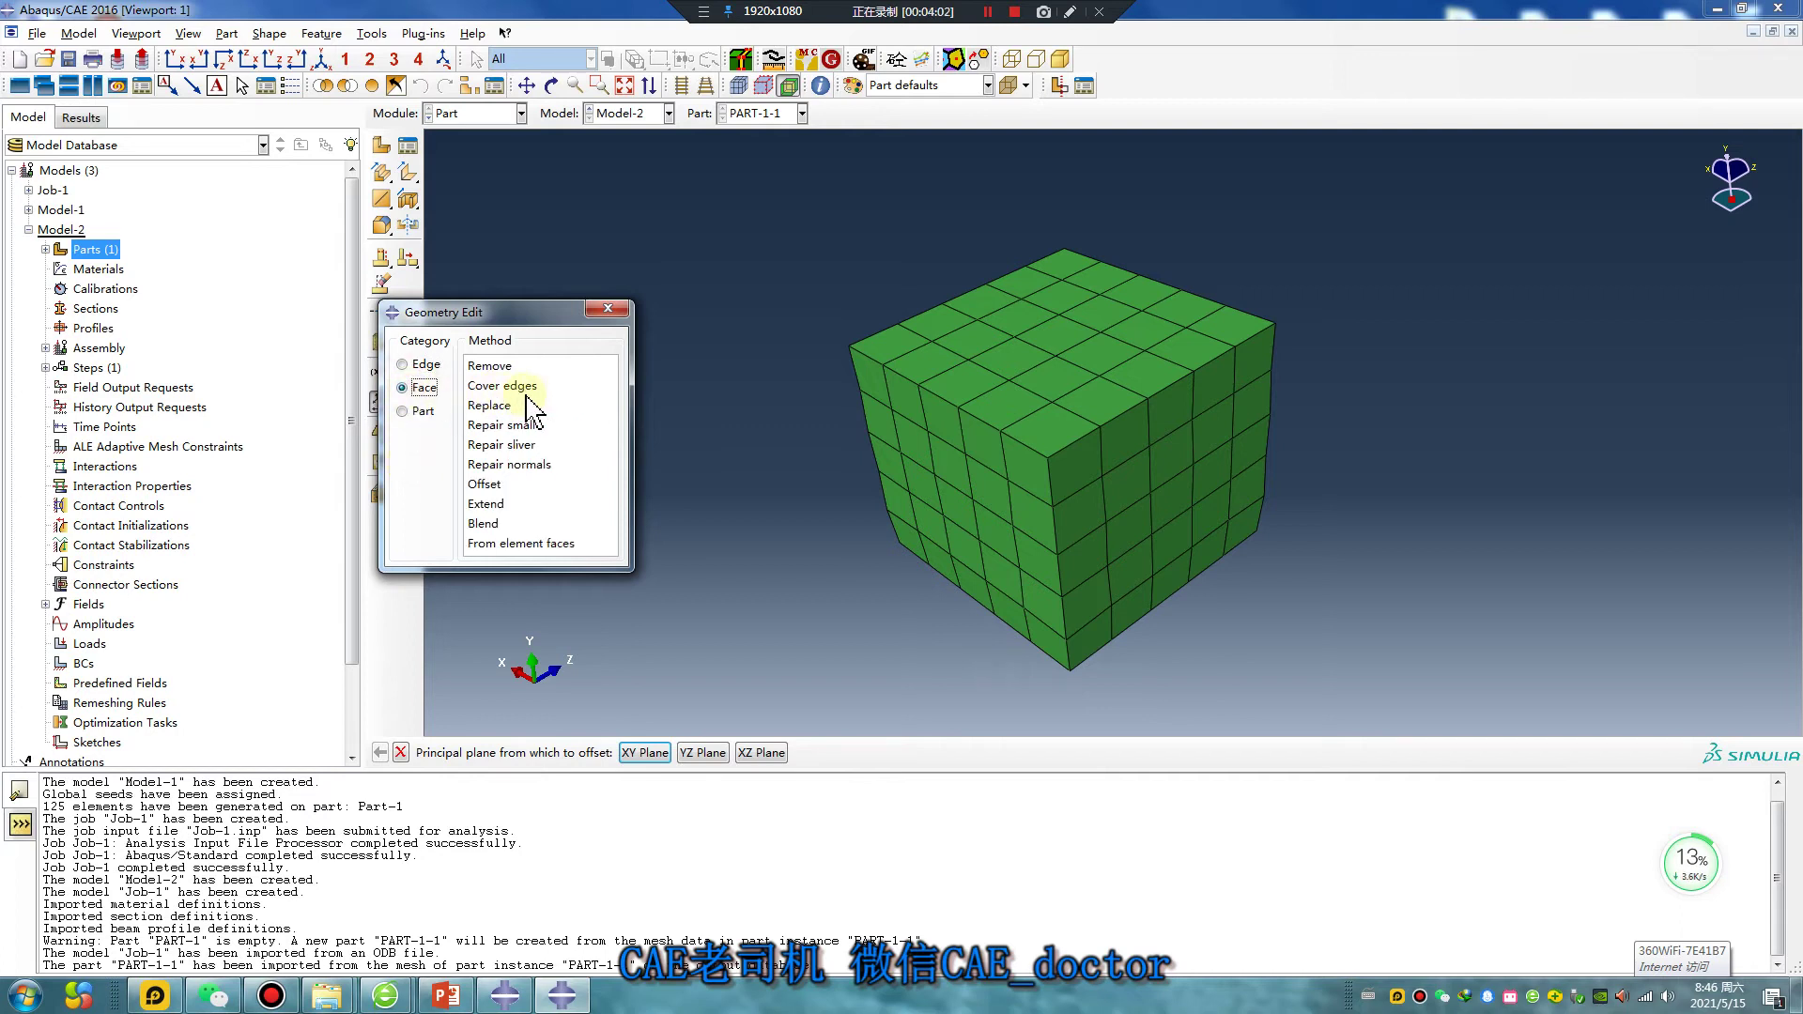
pyautogui.click(502, 545)
pyautogui.click(826, 753)
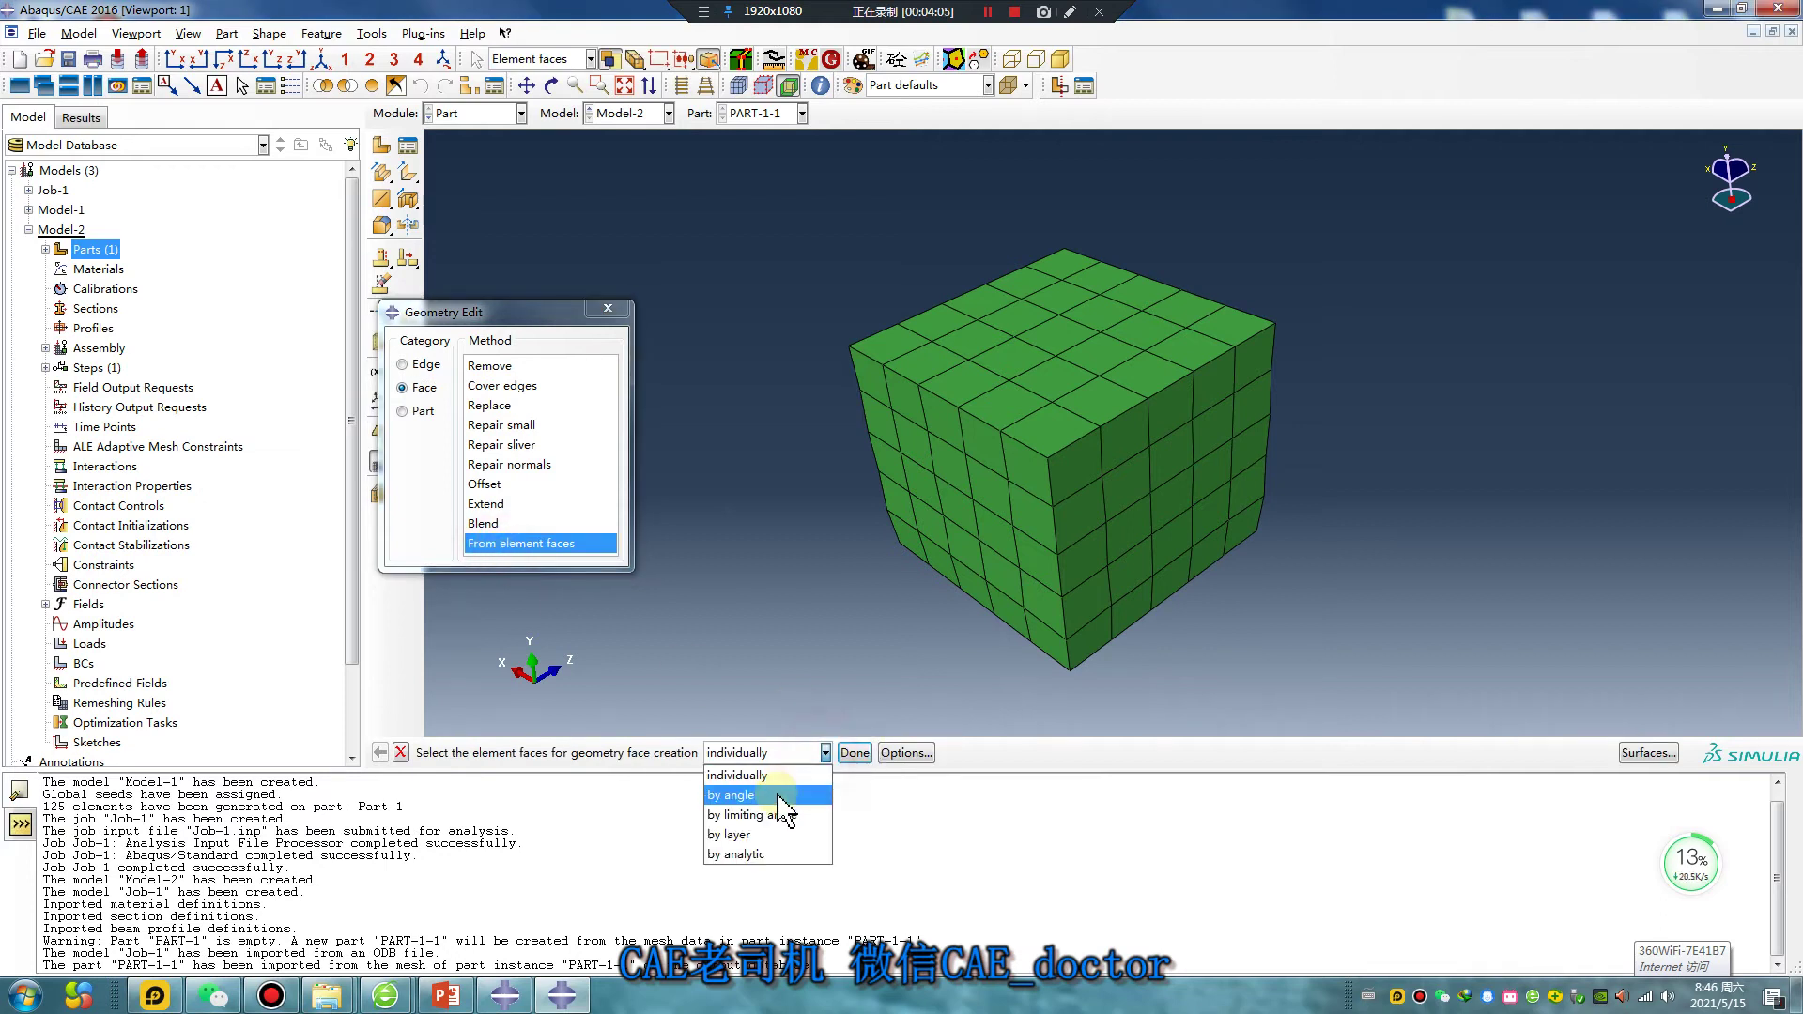
pyautogui.click(742, 799)
pyautogui.click(1005, 414)
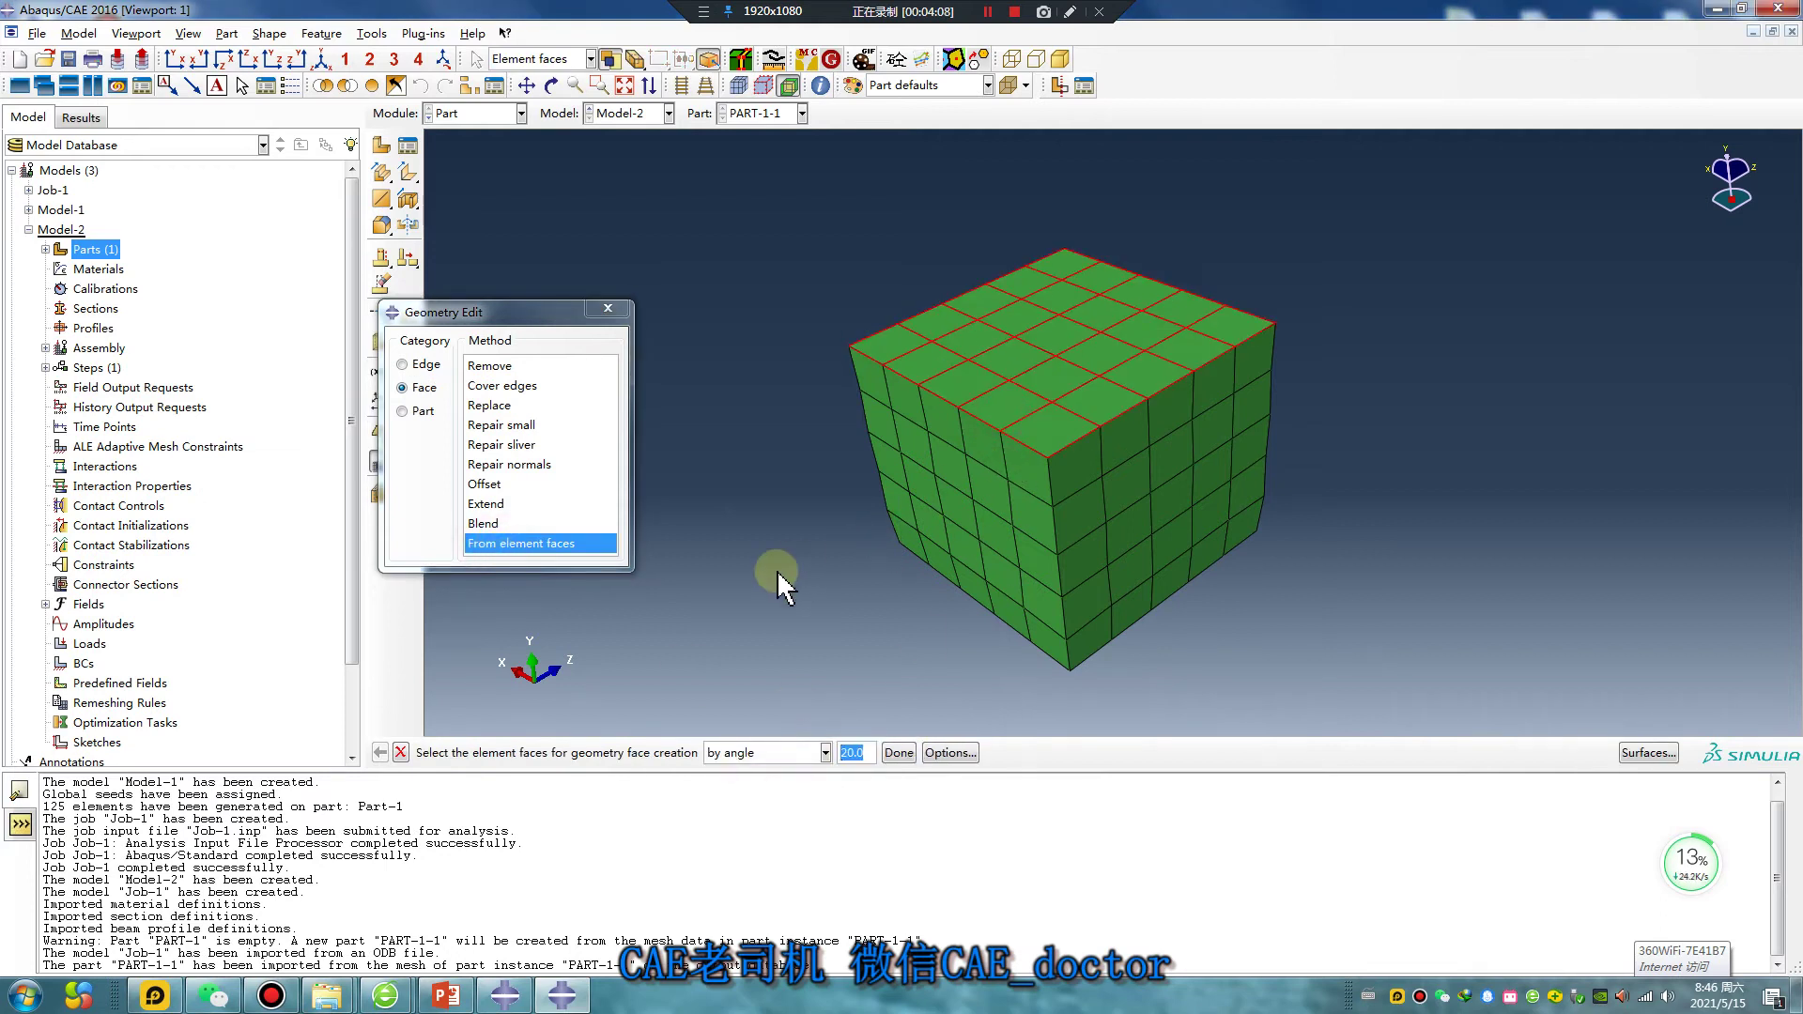
pyautogui.click(899, 753)
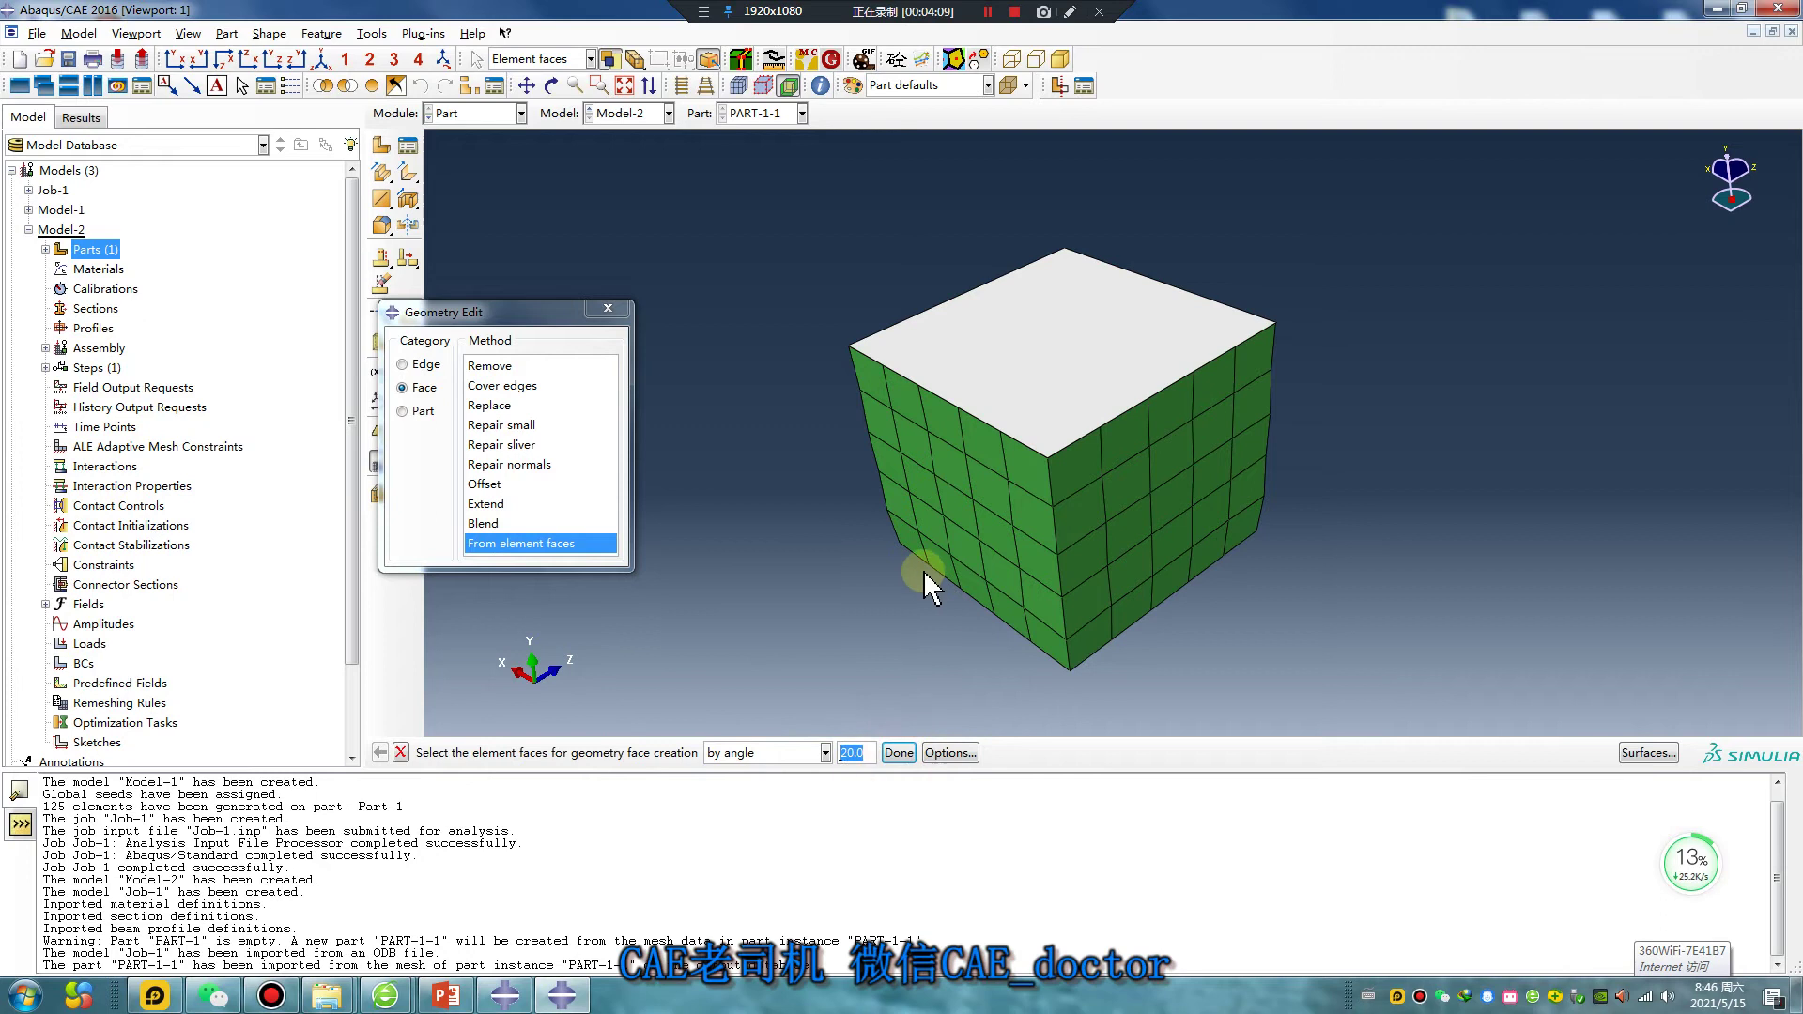
pyautogui.click(978, 506)
pyautogui.click(899, 754)
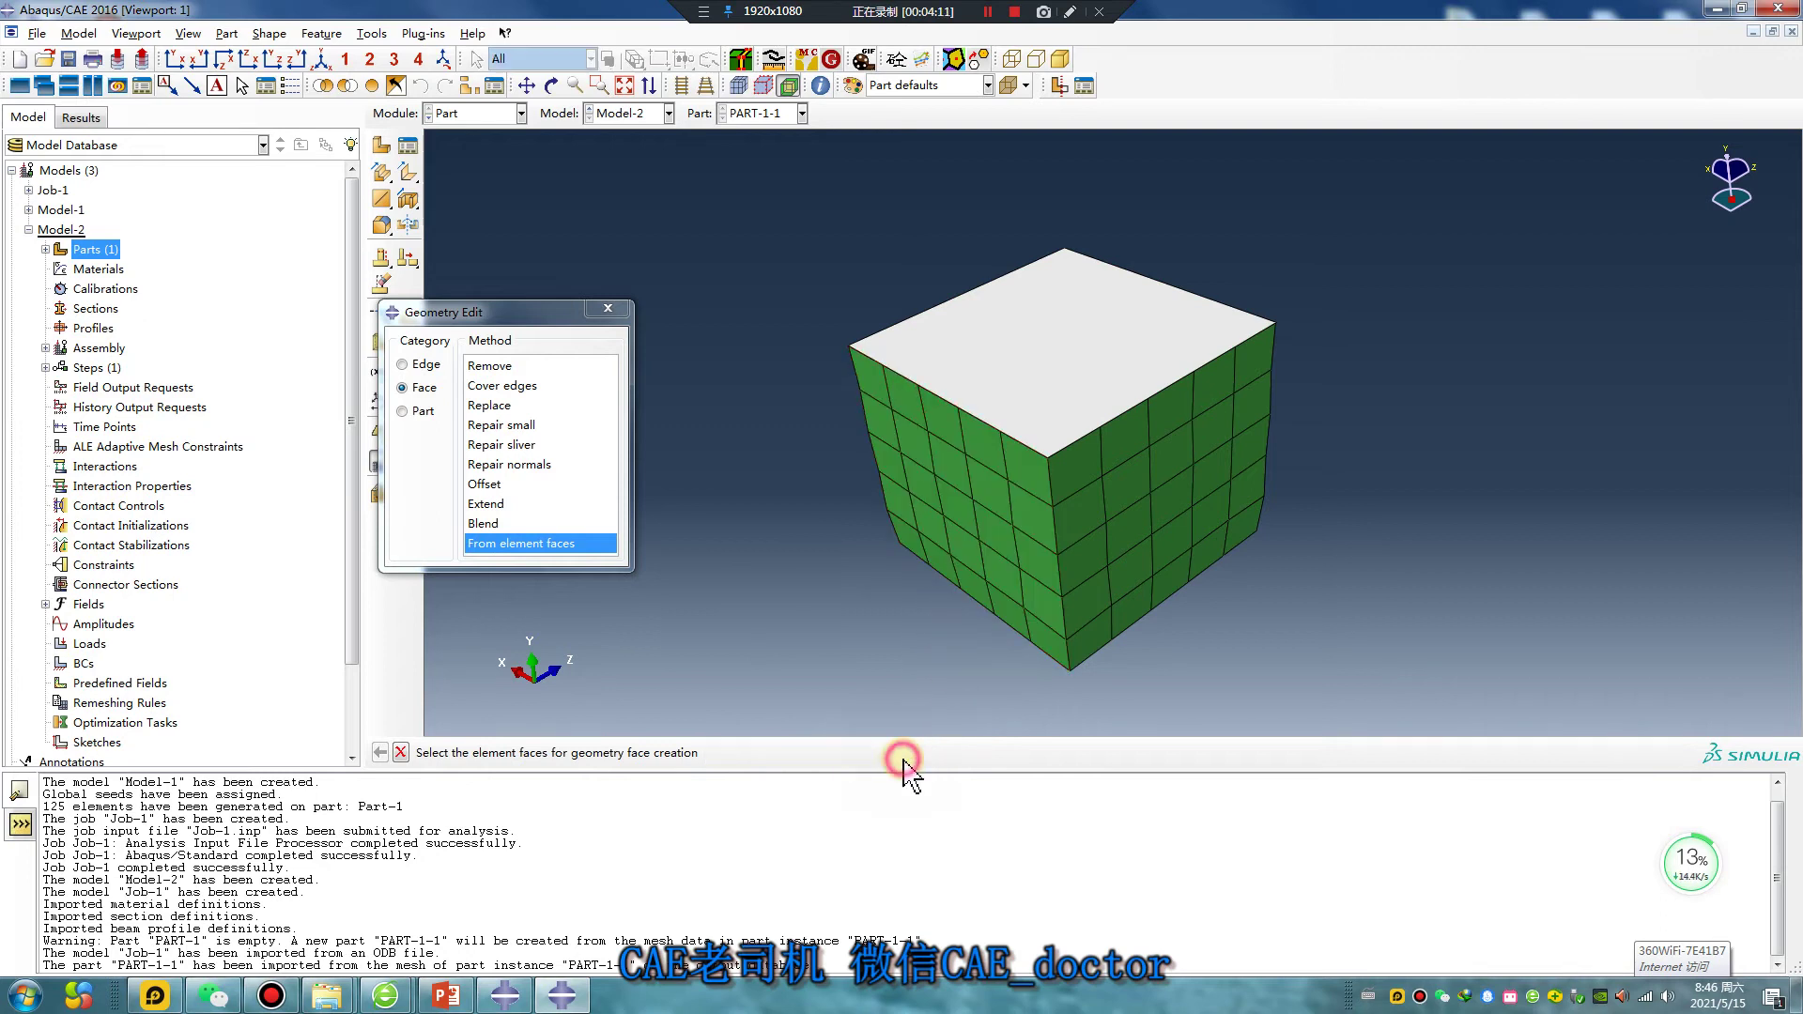
pyautogui.click(1127, 544)
pyautogui.click(902, 755)
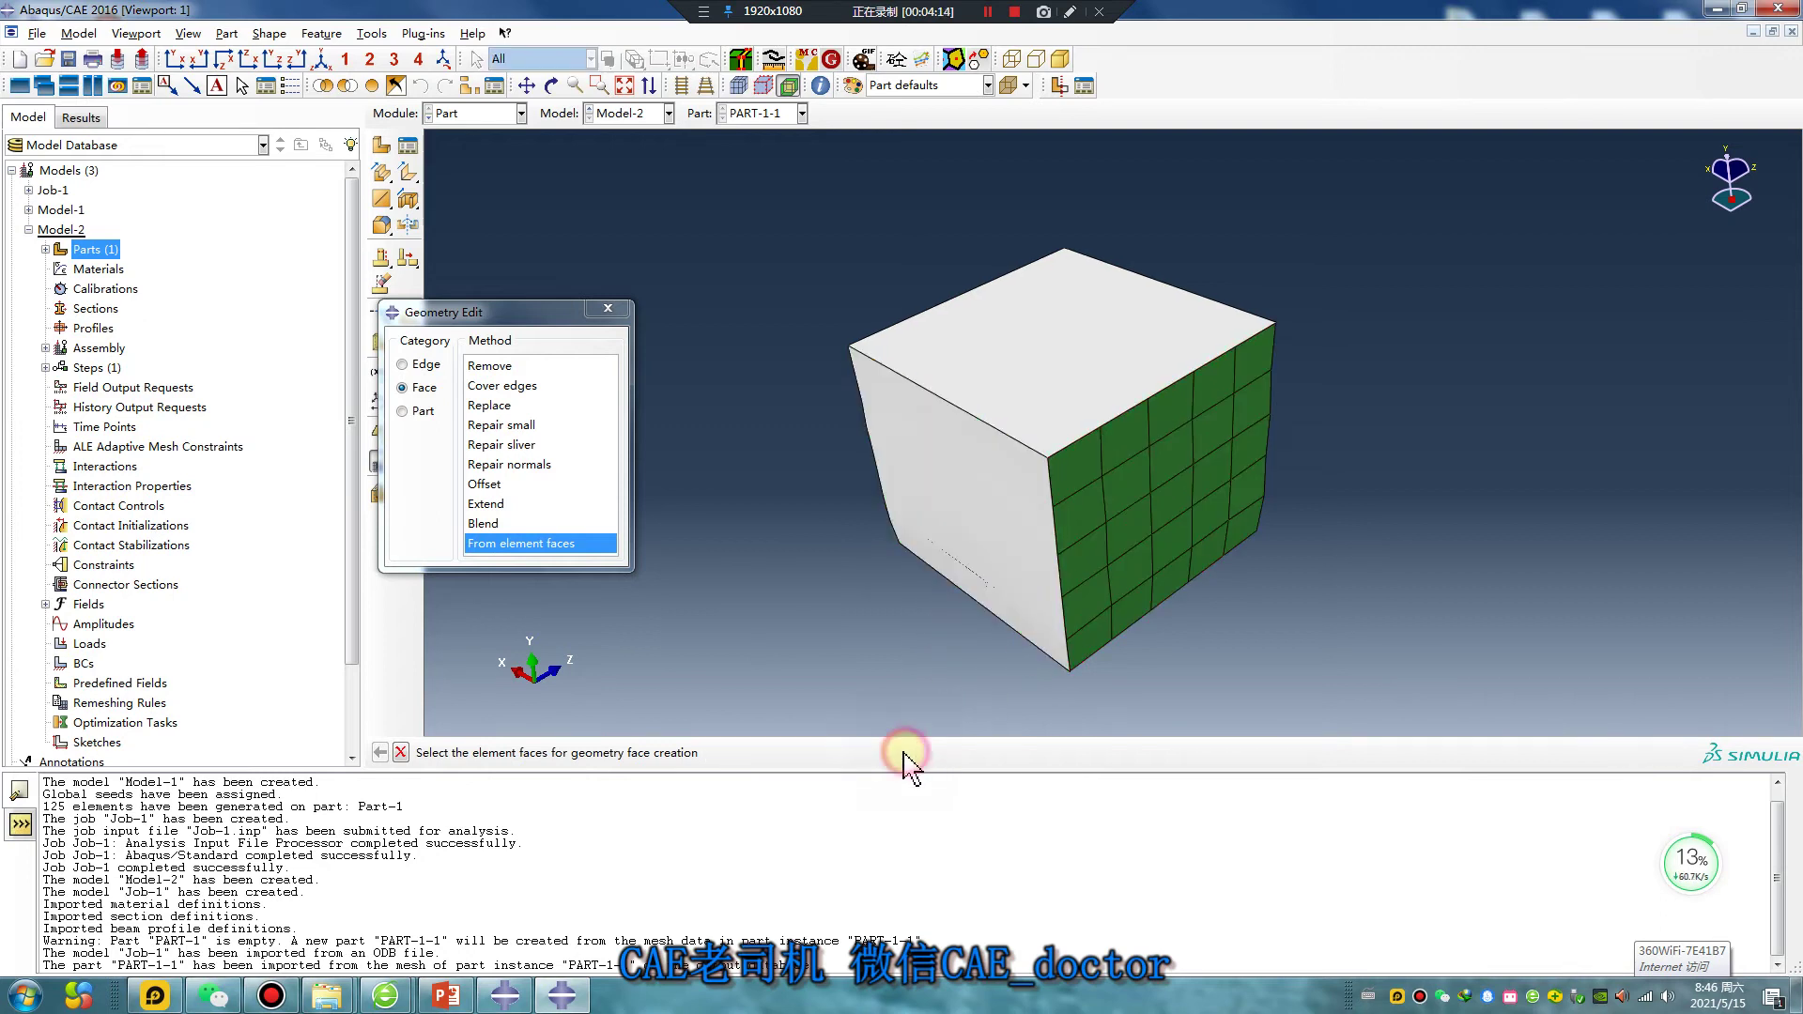
# Convert the hidden sides' element faces into geometry faces, then close Geometry Edit
pyautogui.keyDown('ctrl'); pyautogui.keyDown('alt'); pyautogui.moveTo(1086, 624); pyautogui.dragTo(1129, 460); pyautogui.keyUp('alt'); pyautogui.keyUp('ctrl')
pyautogui.click(1127, 457)
pyautogui.click(899, 754)
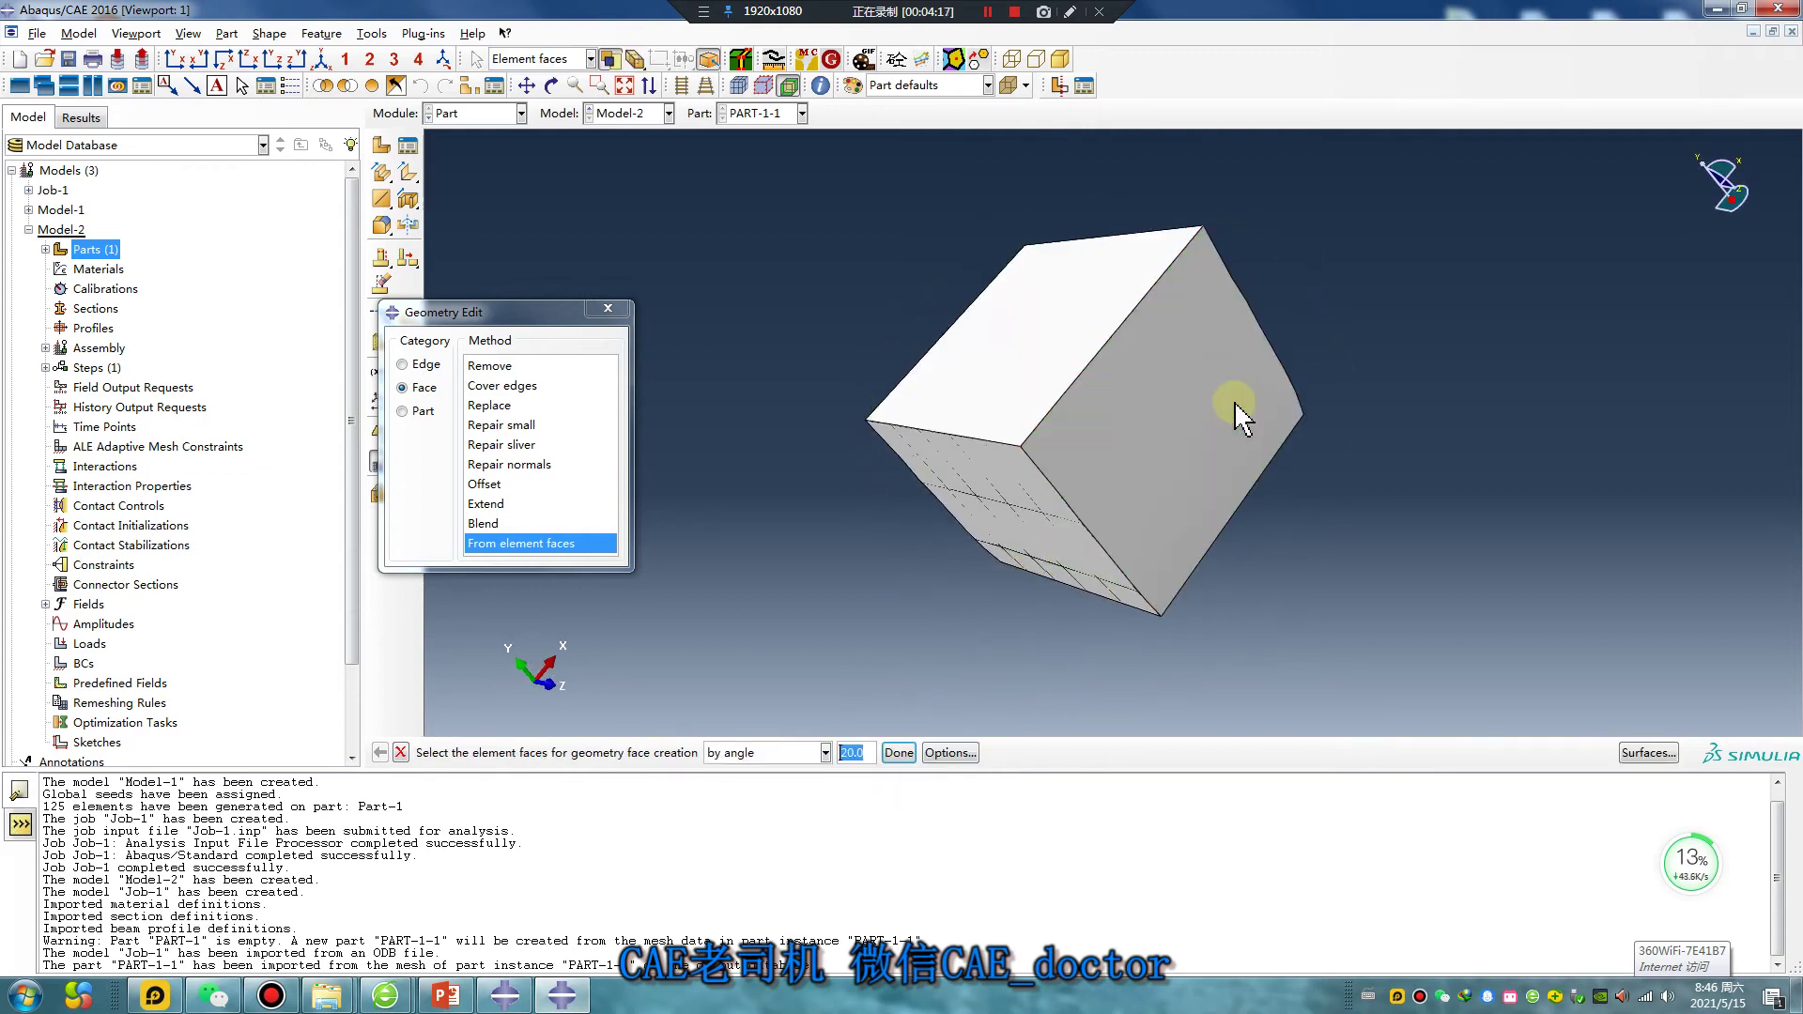
pyautogui.keyDown('ctrl'); pyautogui.keyDown('alt'); pyautogui.moveTo(1241, 417); pyautogui.dragTo(1097, 493); pyautogui.keyUp('alt'); pyautogui.keyUp('ctrl')
pyautogui.click(1165, 382)
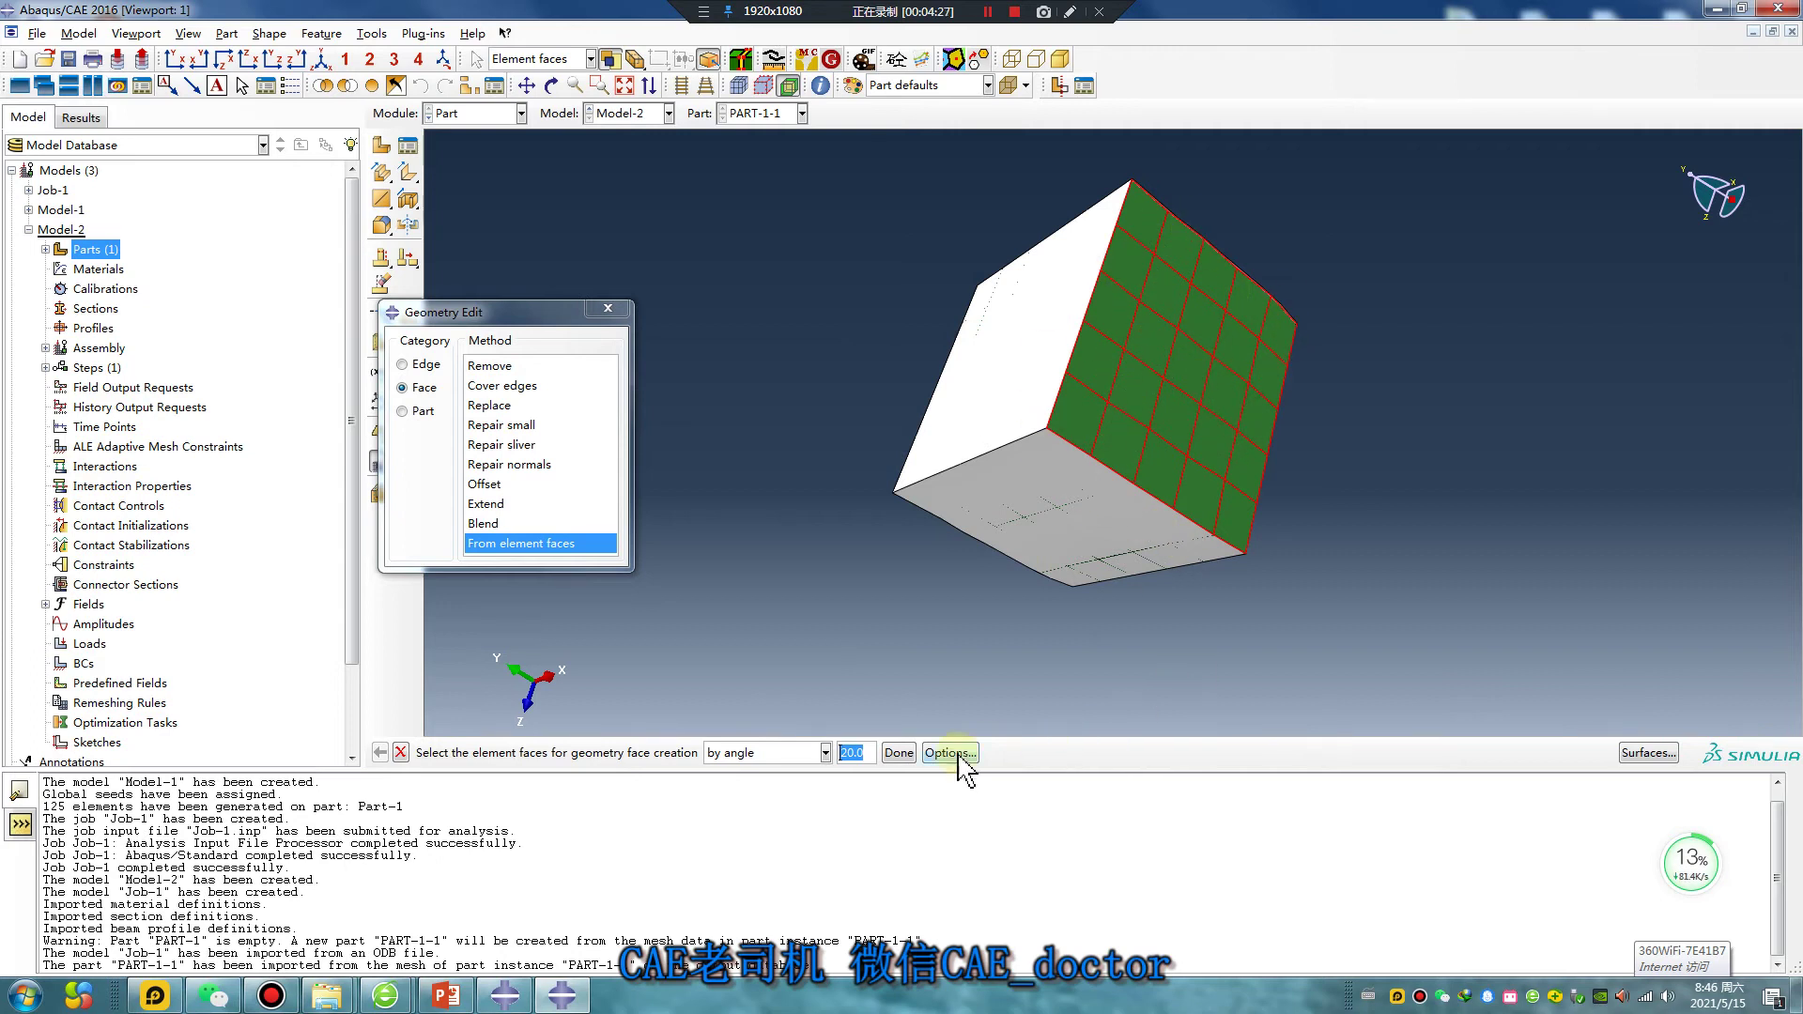
pyautogui.click(899, 752)
pyautogui.keyDown('ctrl'); pyautogui.keyDown('alt'); pyautogui.moveTo(1240, 447); pyautogui.dragTo(950, 331); pyautogui.keyUp('alt'); pyautogui.keyUp('ctrl')
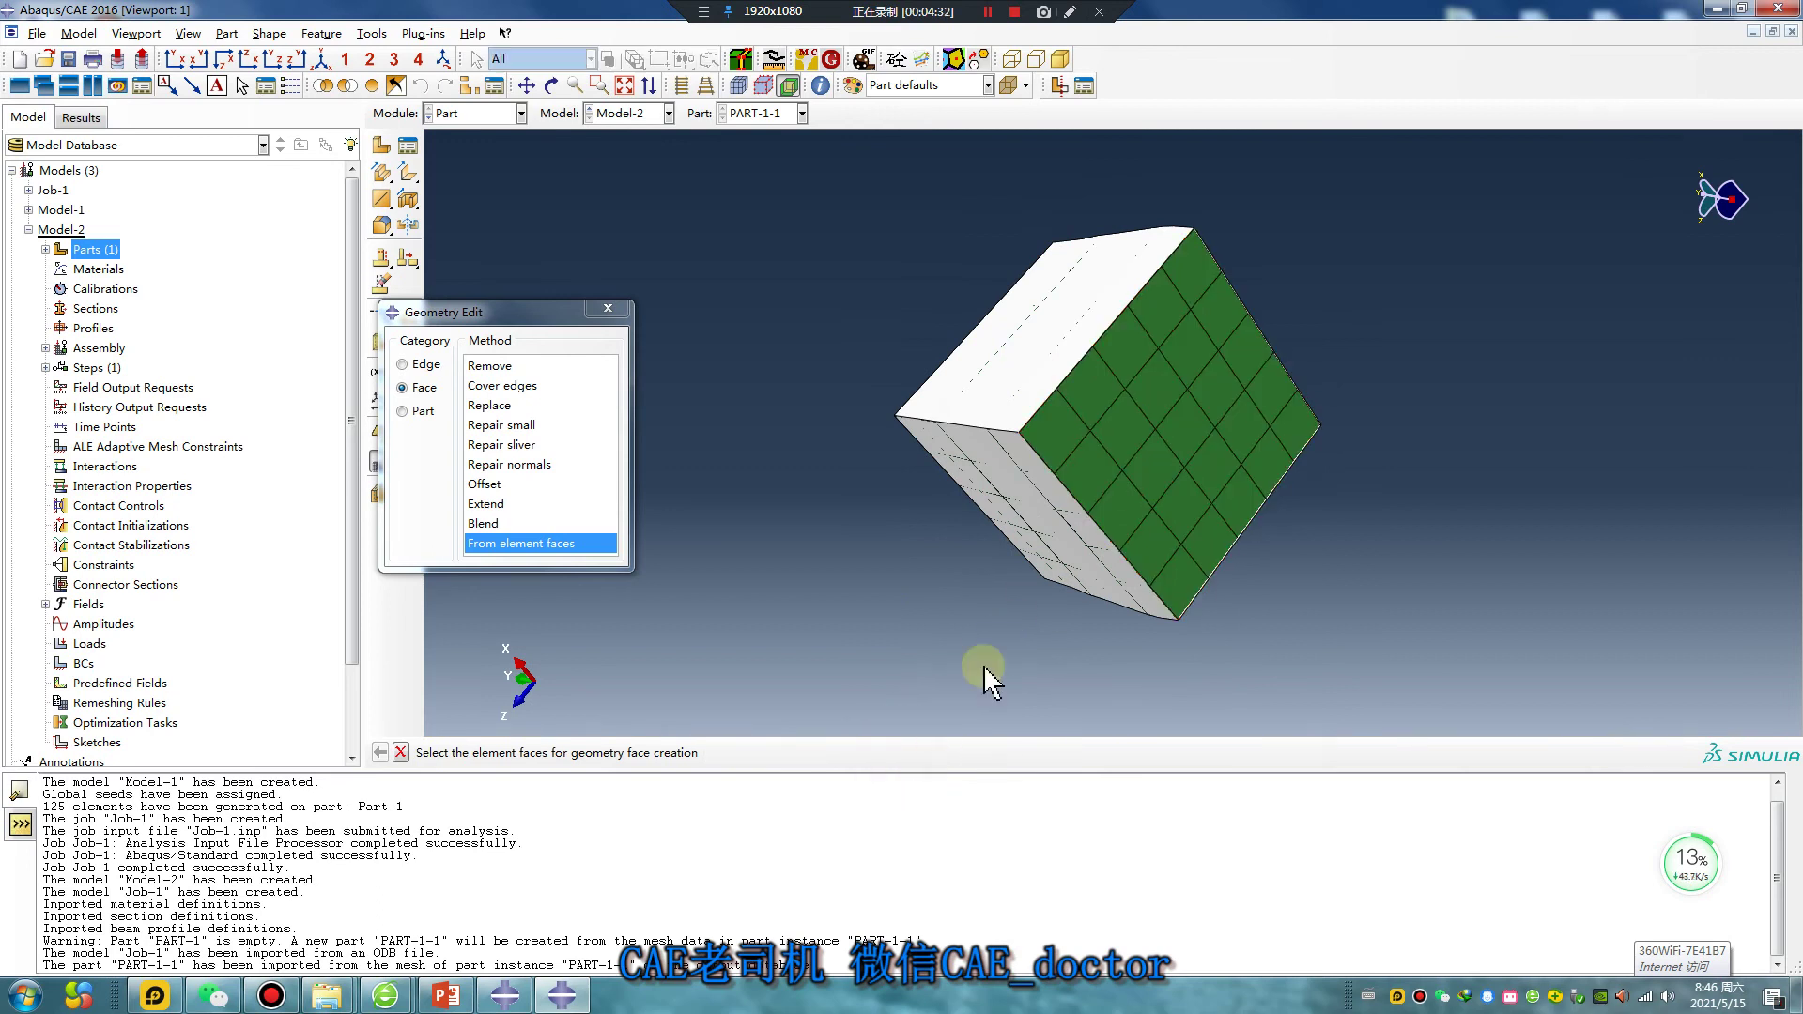
pyautogui.moveTo(1056, 474)
pyautogui.keyDown('ctrl'); pyautogui.keyDown('alt'); pyautogui.mouseDown()
pyautogui.moveTo(1009, 357)
pyautogui.moveTo(1038, 465)
pyautogui.mouseUp(); pyautogui.keyUp('alt'); pyautogui.keyUp('ctrl')
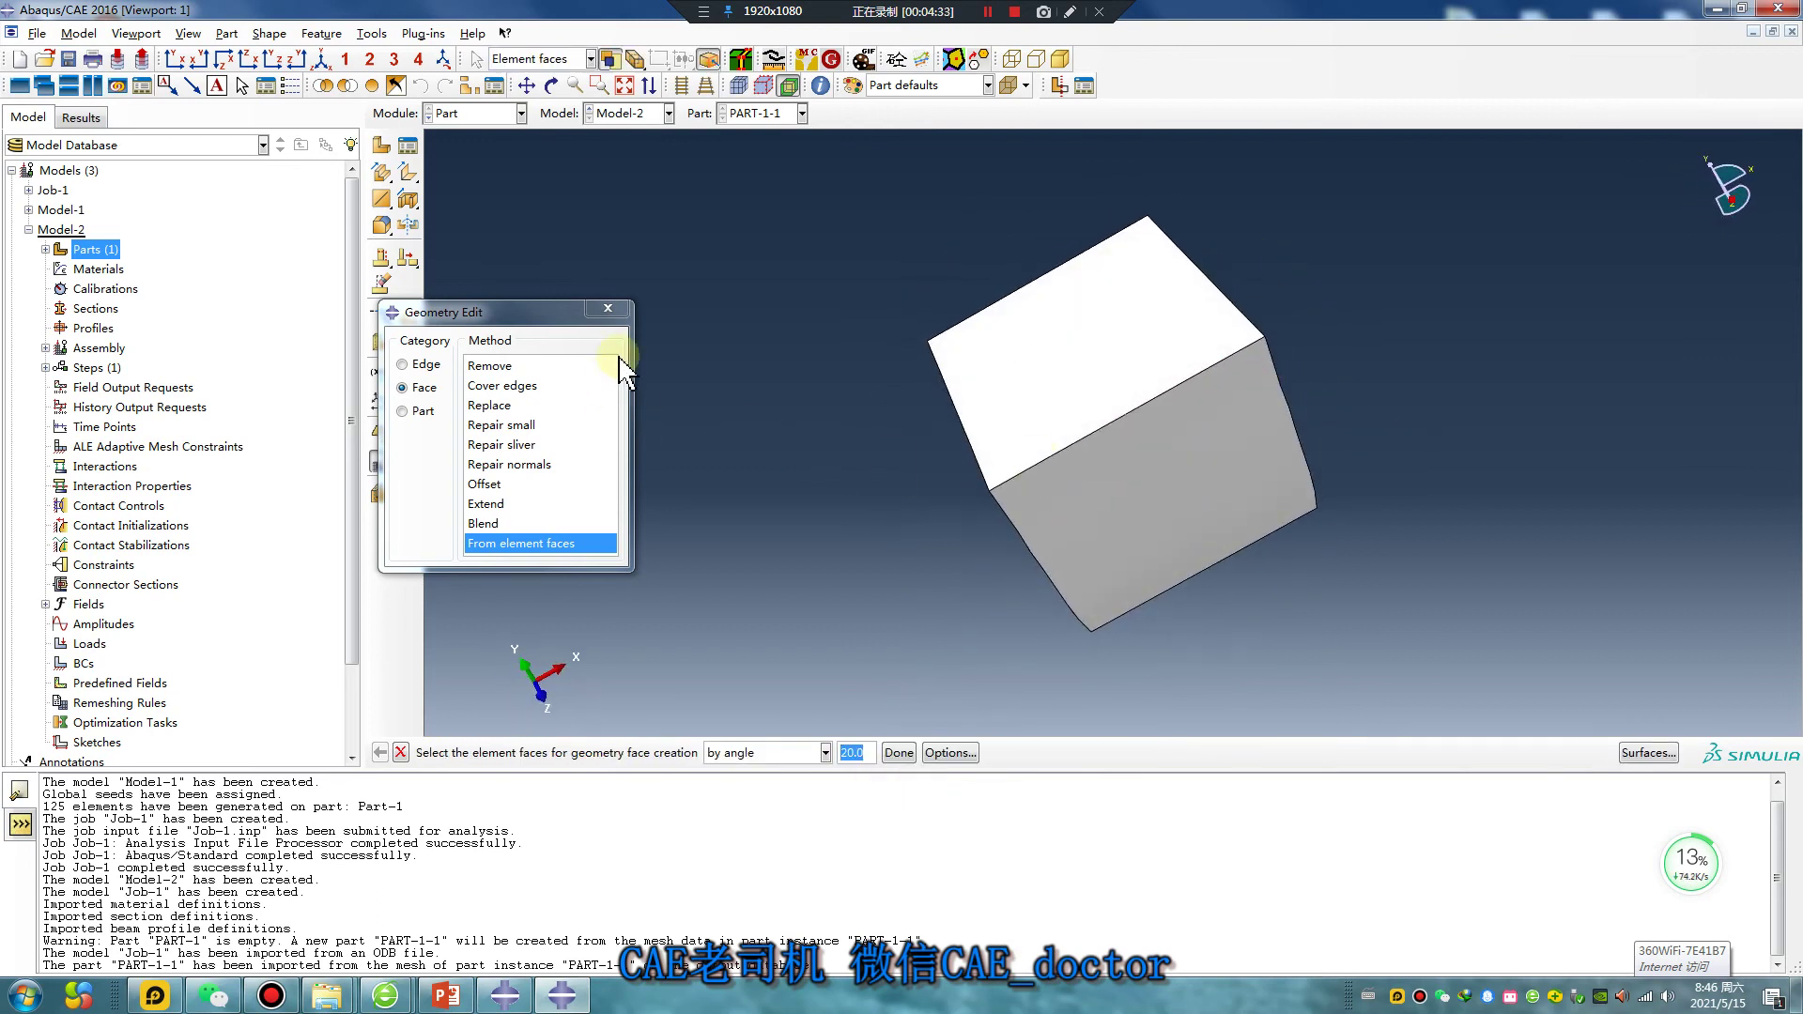
pyautogui.click(607, 308)
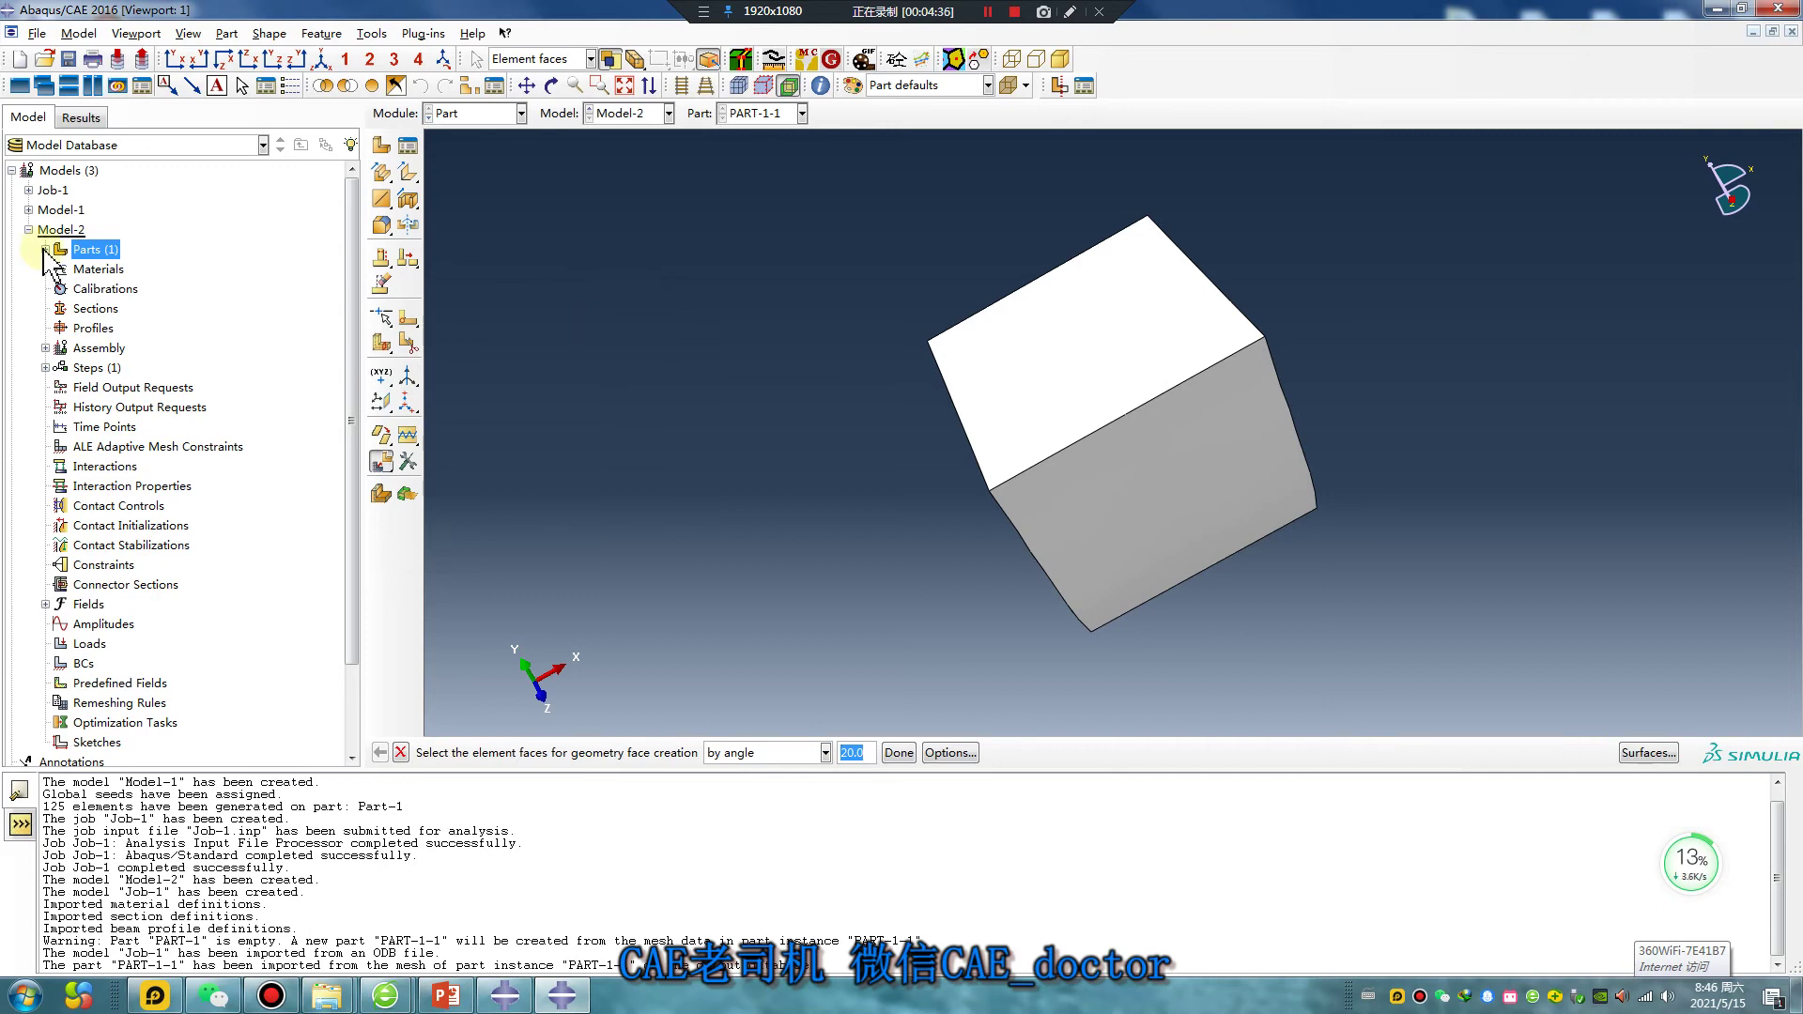
# Delete Orphan mesh-1 from PART-1-1's features and rotate the view to check the geometry
pyautogui.click(44, 248)
pyautogui.click(62, 269)
pyautogui.click(79, 289)
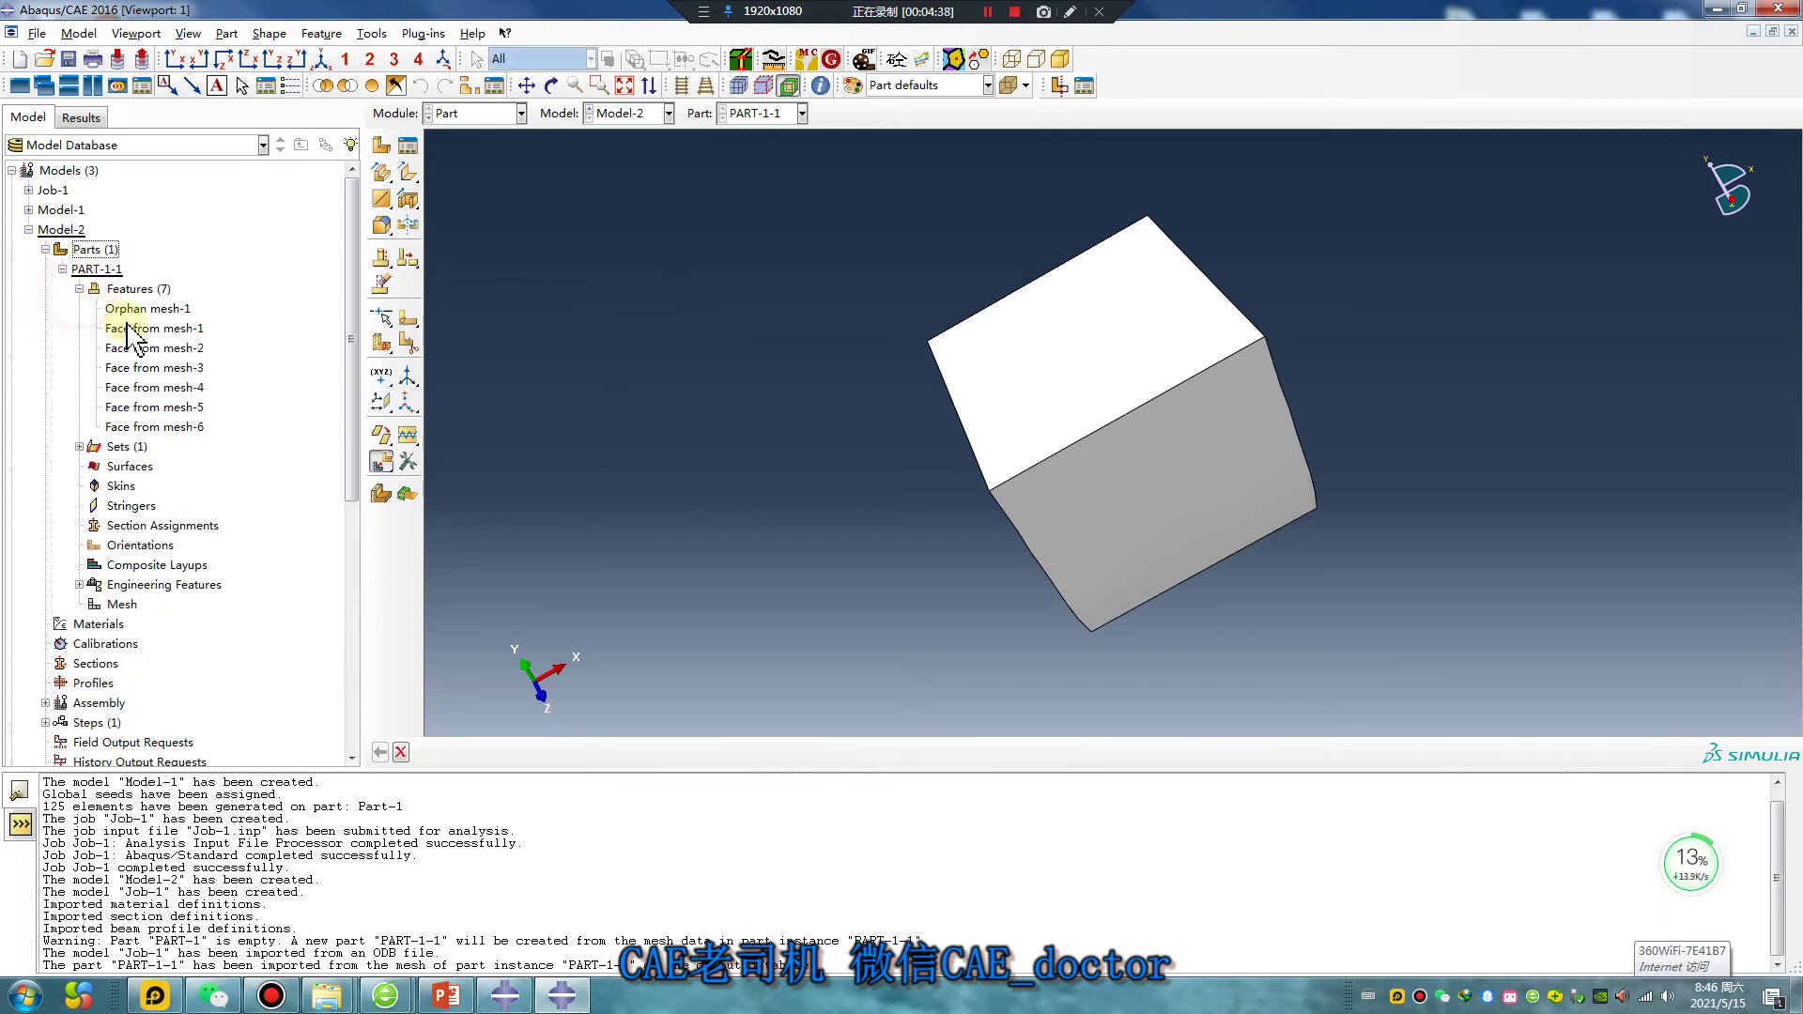
pyautogui.click(173, 311)
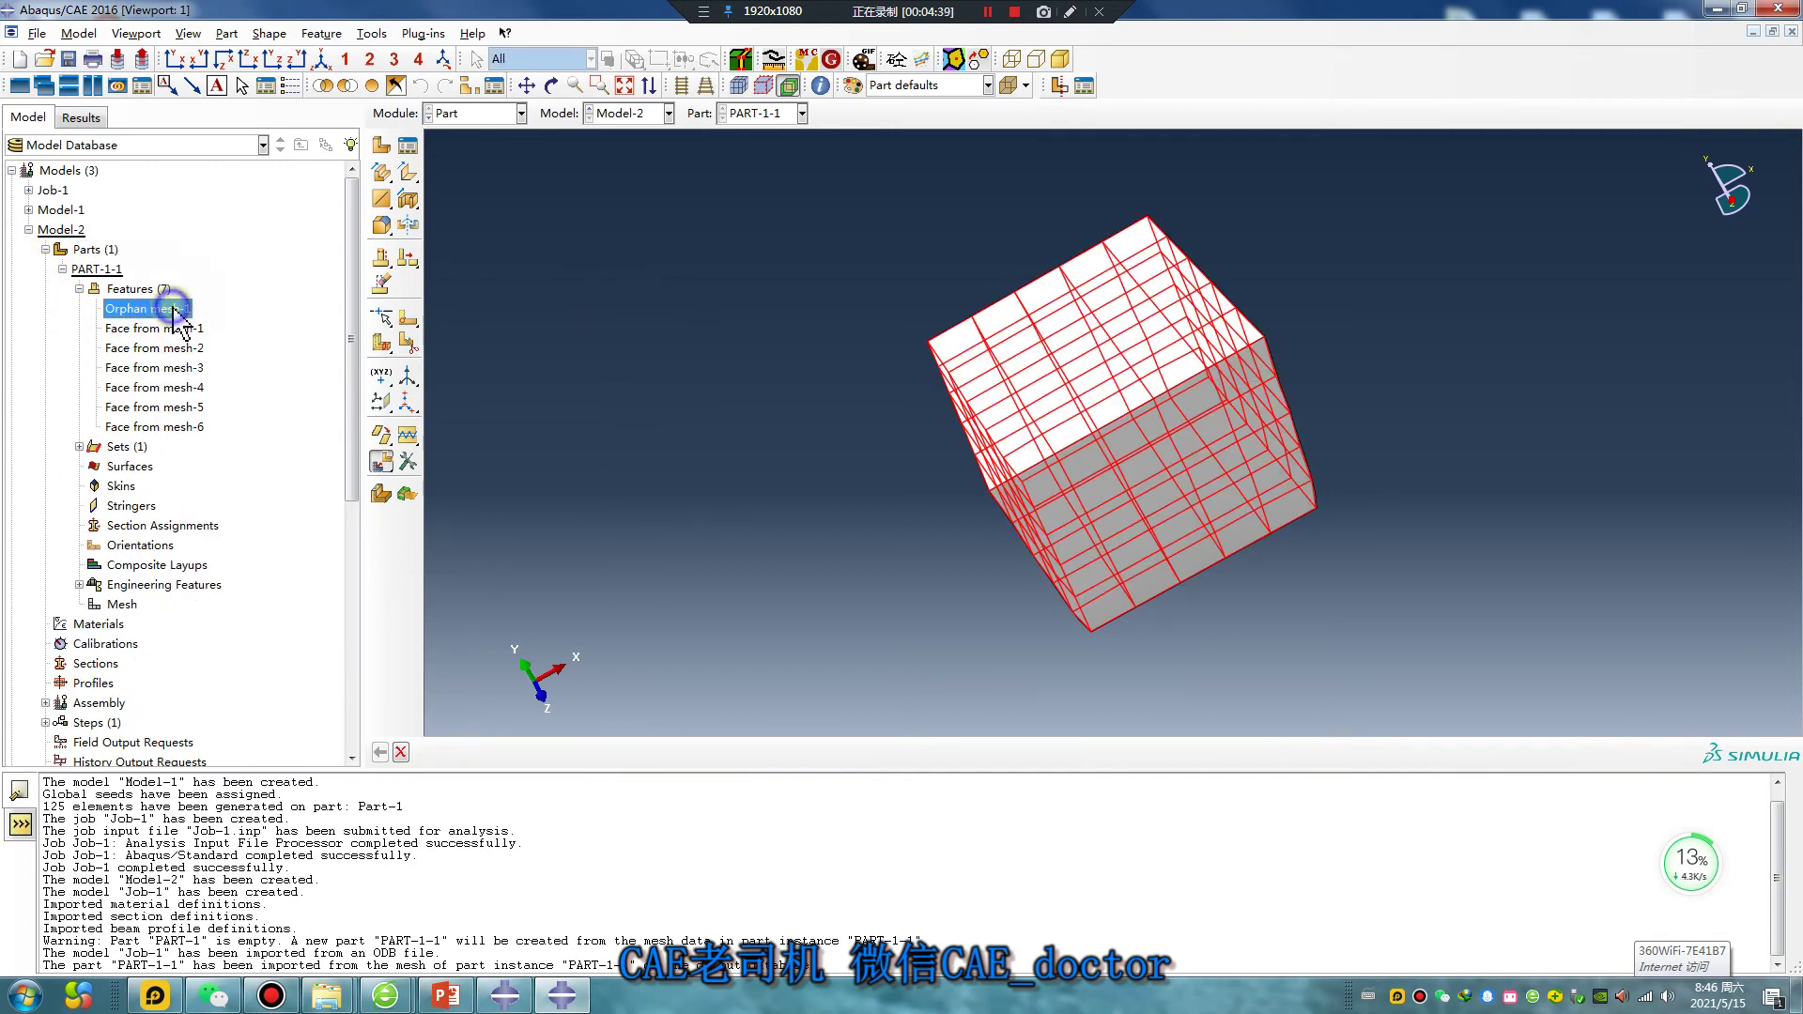
pyautogui.rightClick(175, 317)
pyautogui.click(237, 404)
pyautogui.click(841, 517)
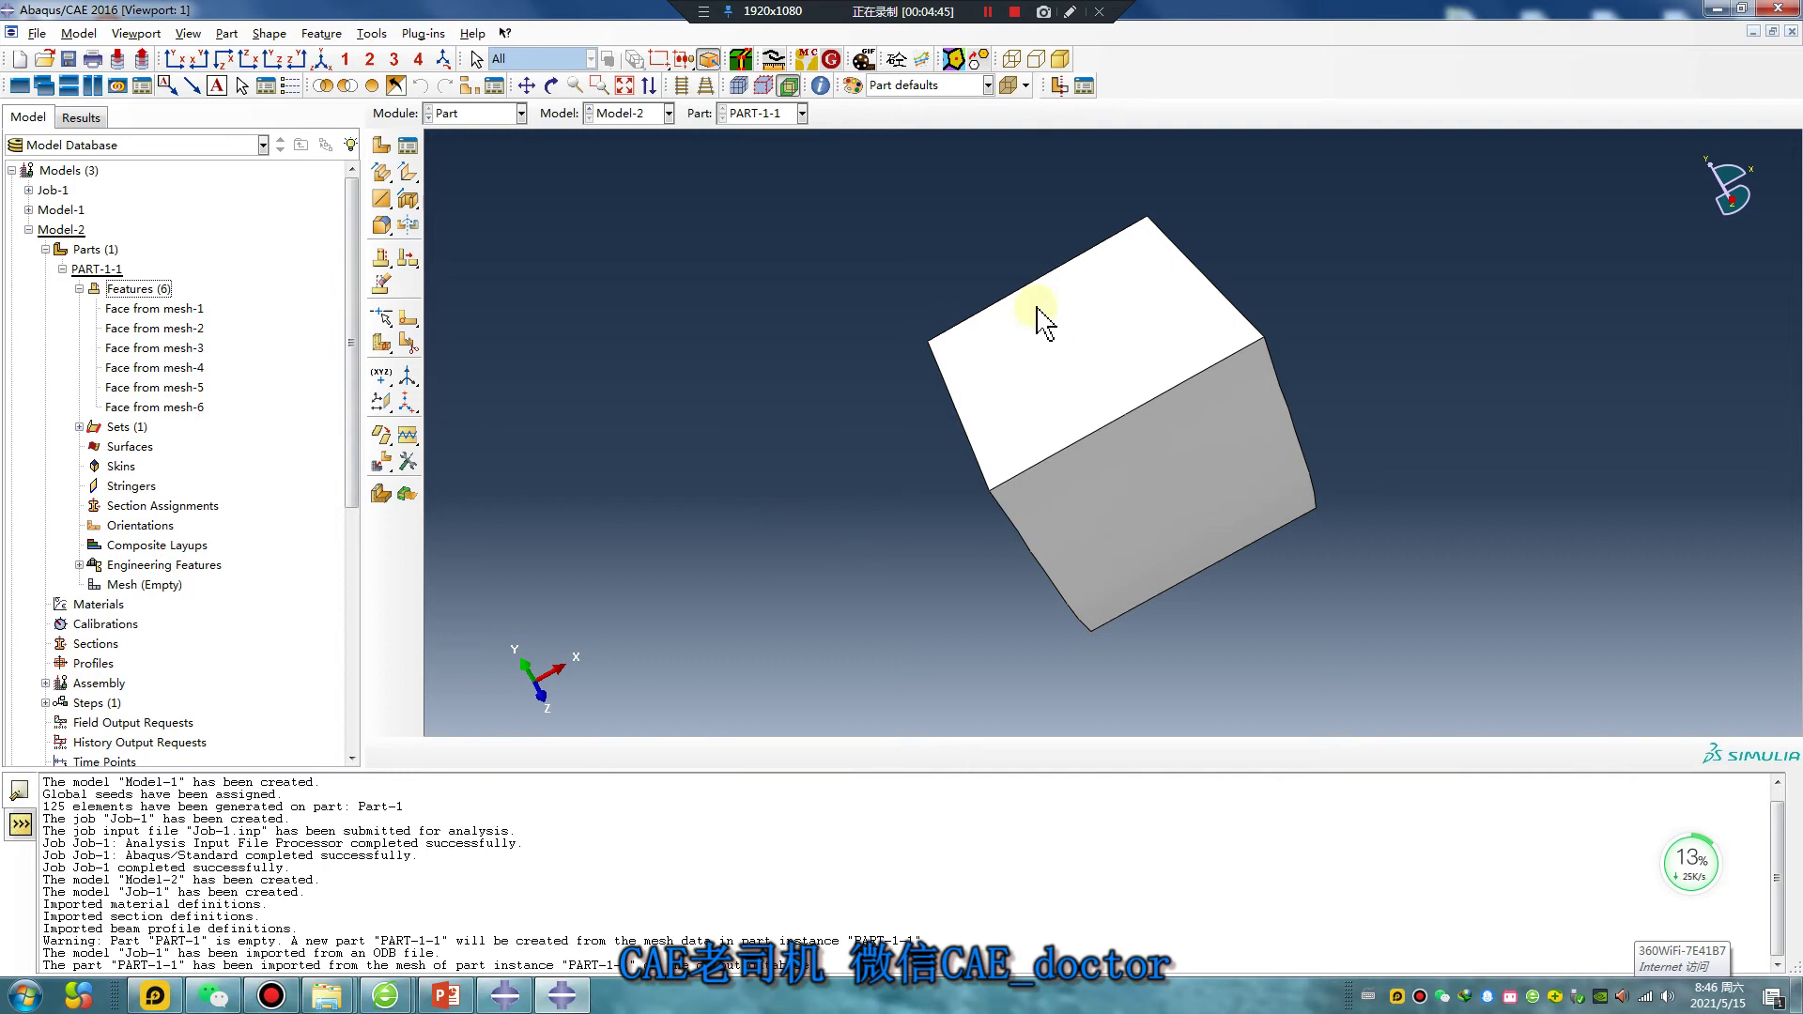
pyautogui.click(1060, 86)
pyautogui.moveTo(1085, 235); pyautogui.dragTo(1071, 141)
pyautogui.press('Escape')
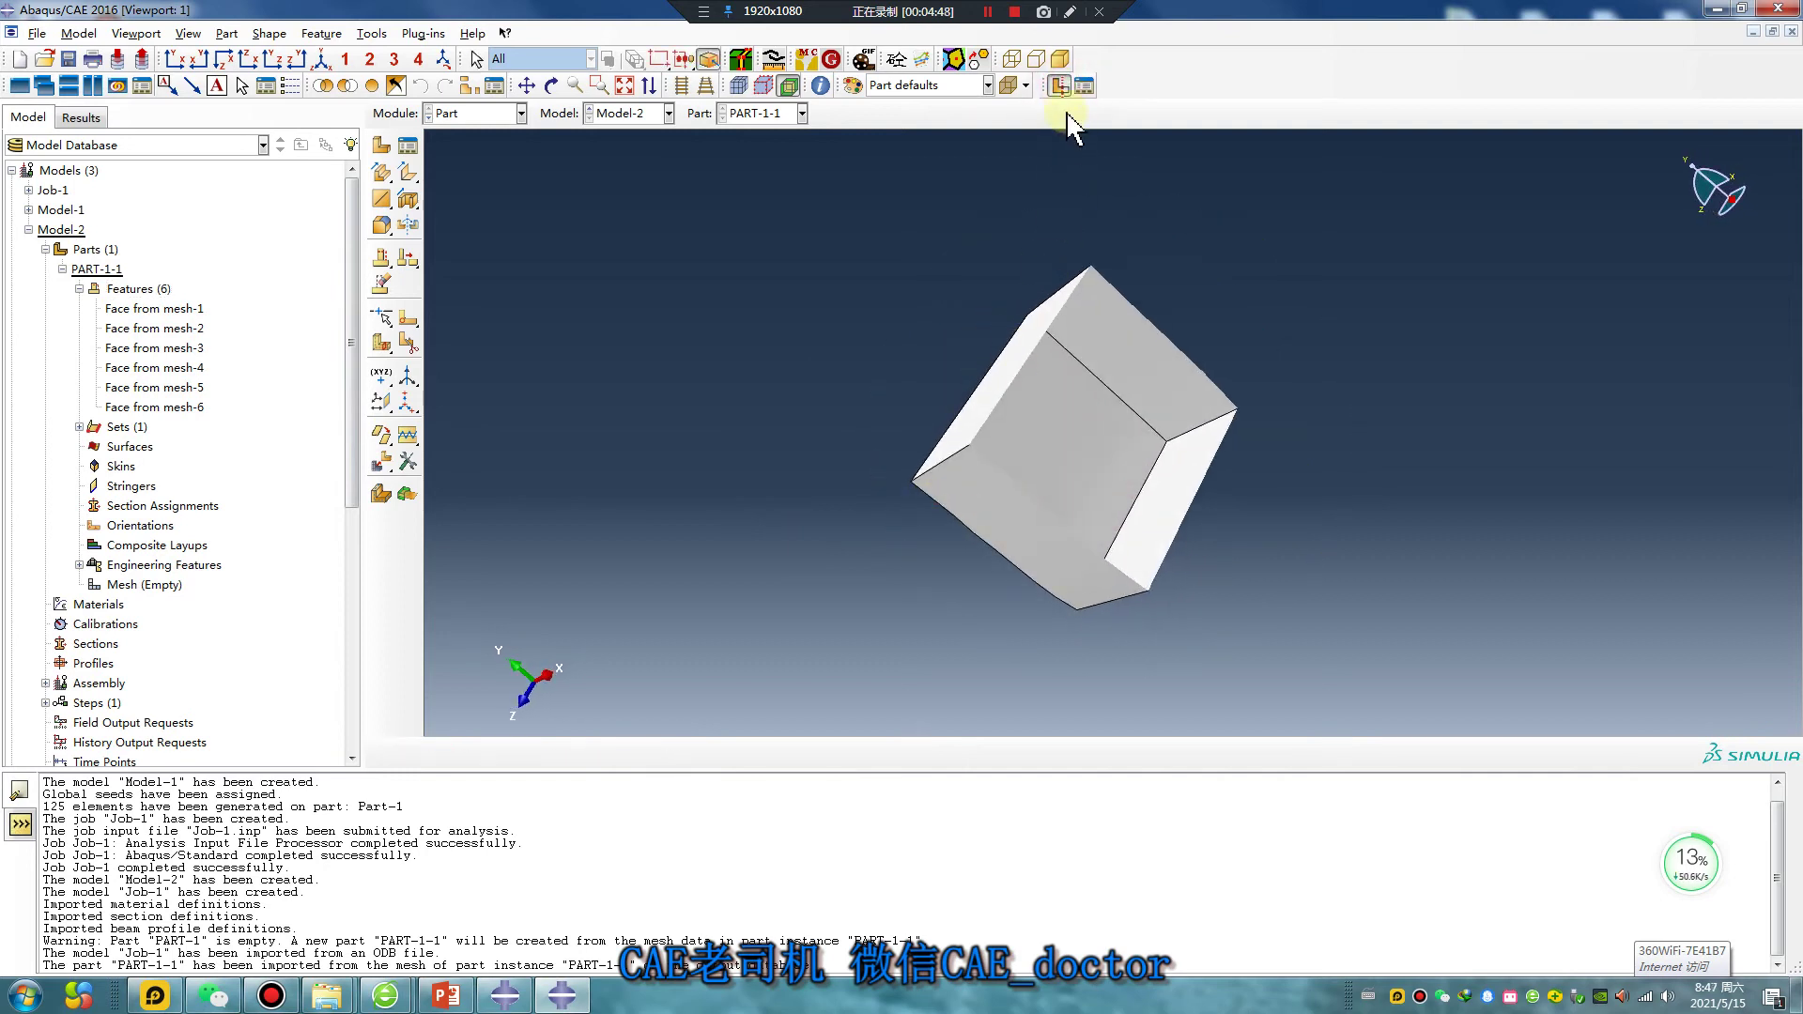
pyautogui.click(1059, 87)
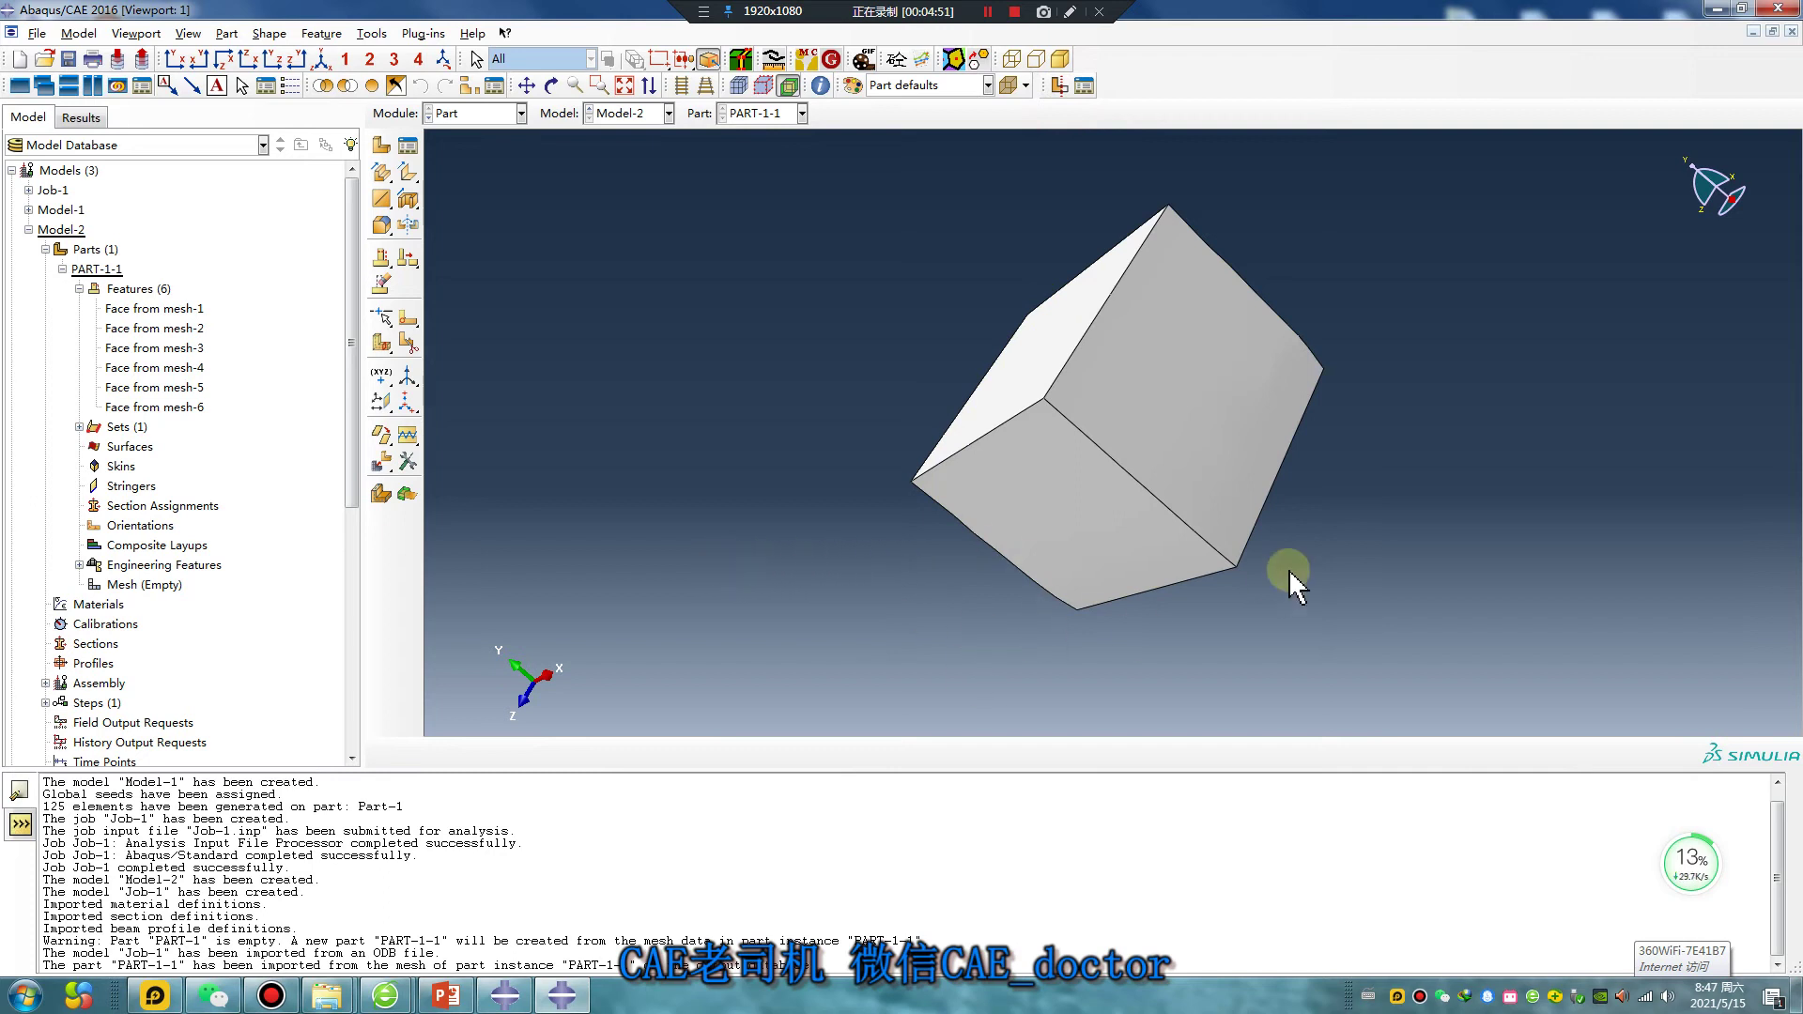
# Make the cube solid with Shape > Solid > From Shell, box-selecting all faces individually
pyautogui.click(282, 35)
pyautogui.moveTo(284, 56)
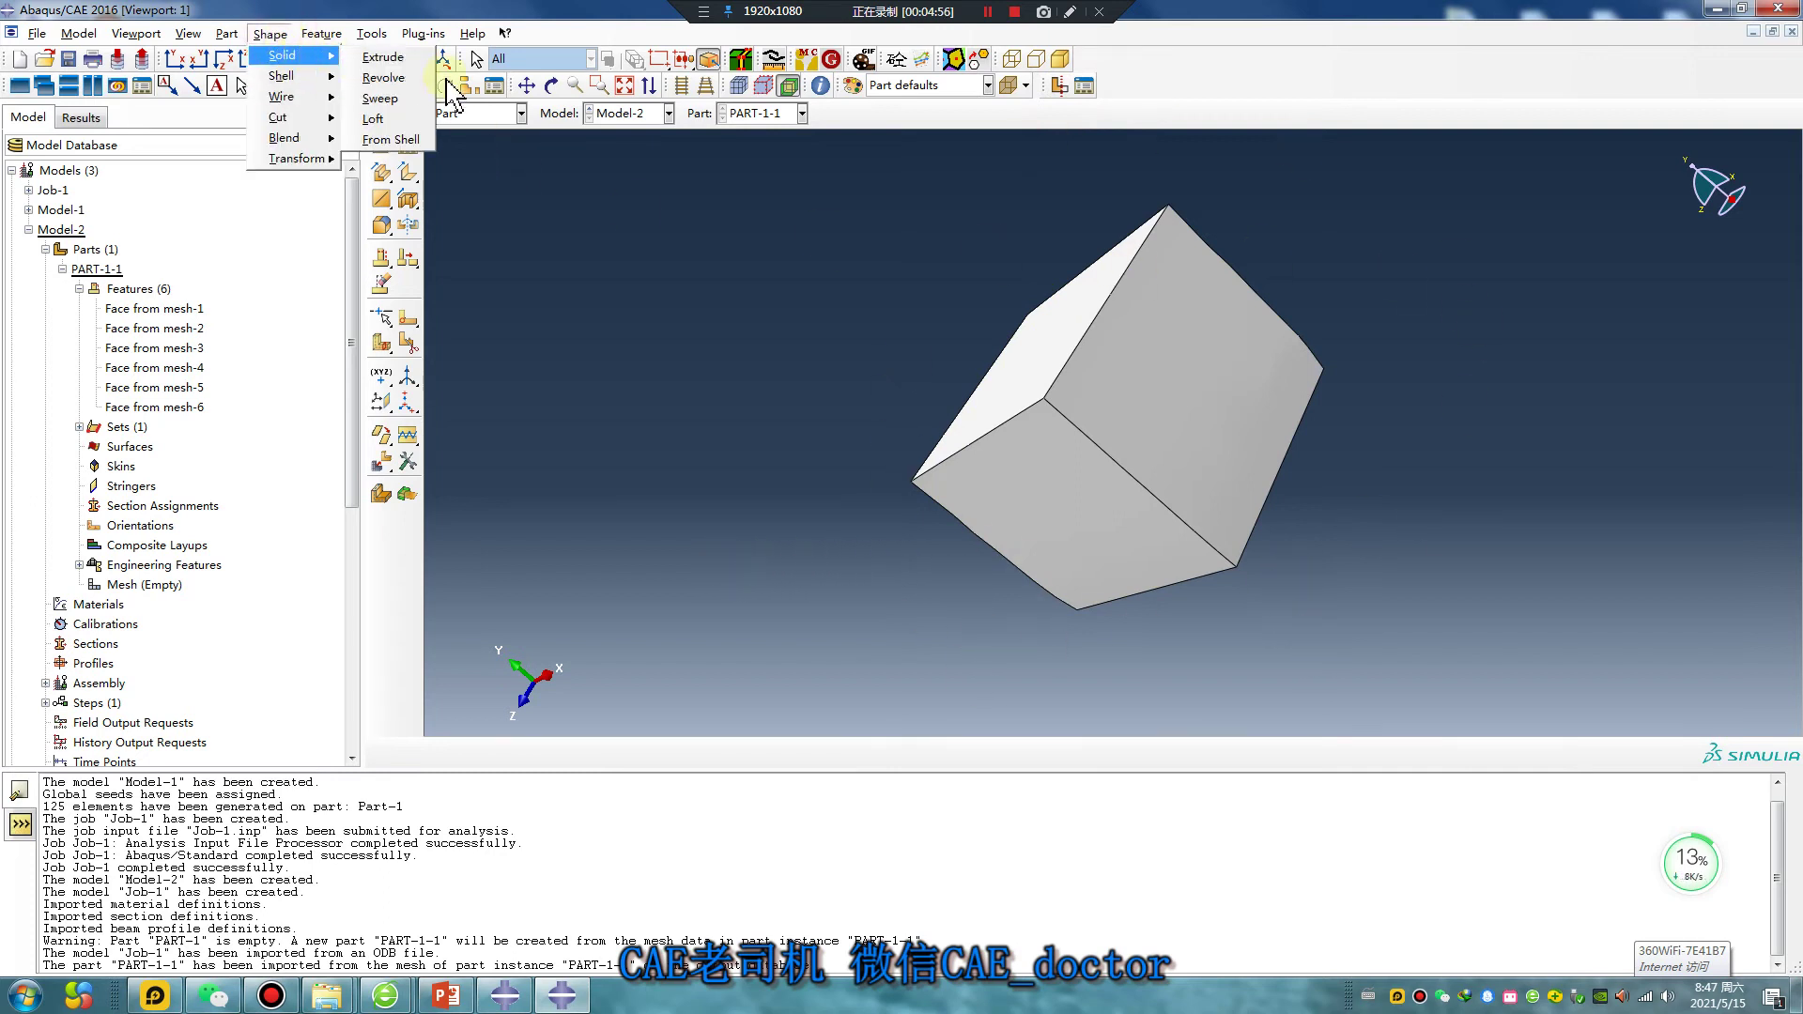
pyautogui.click(391, 140)
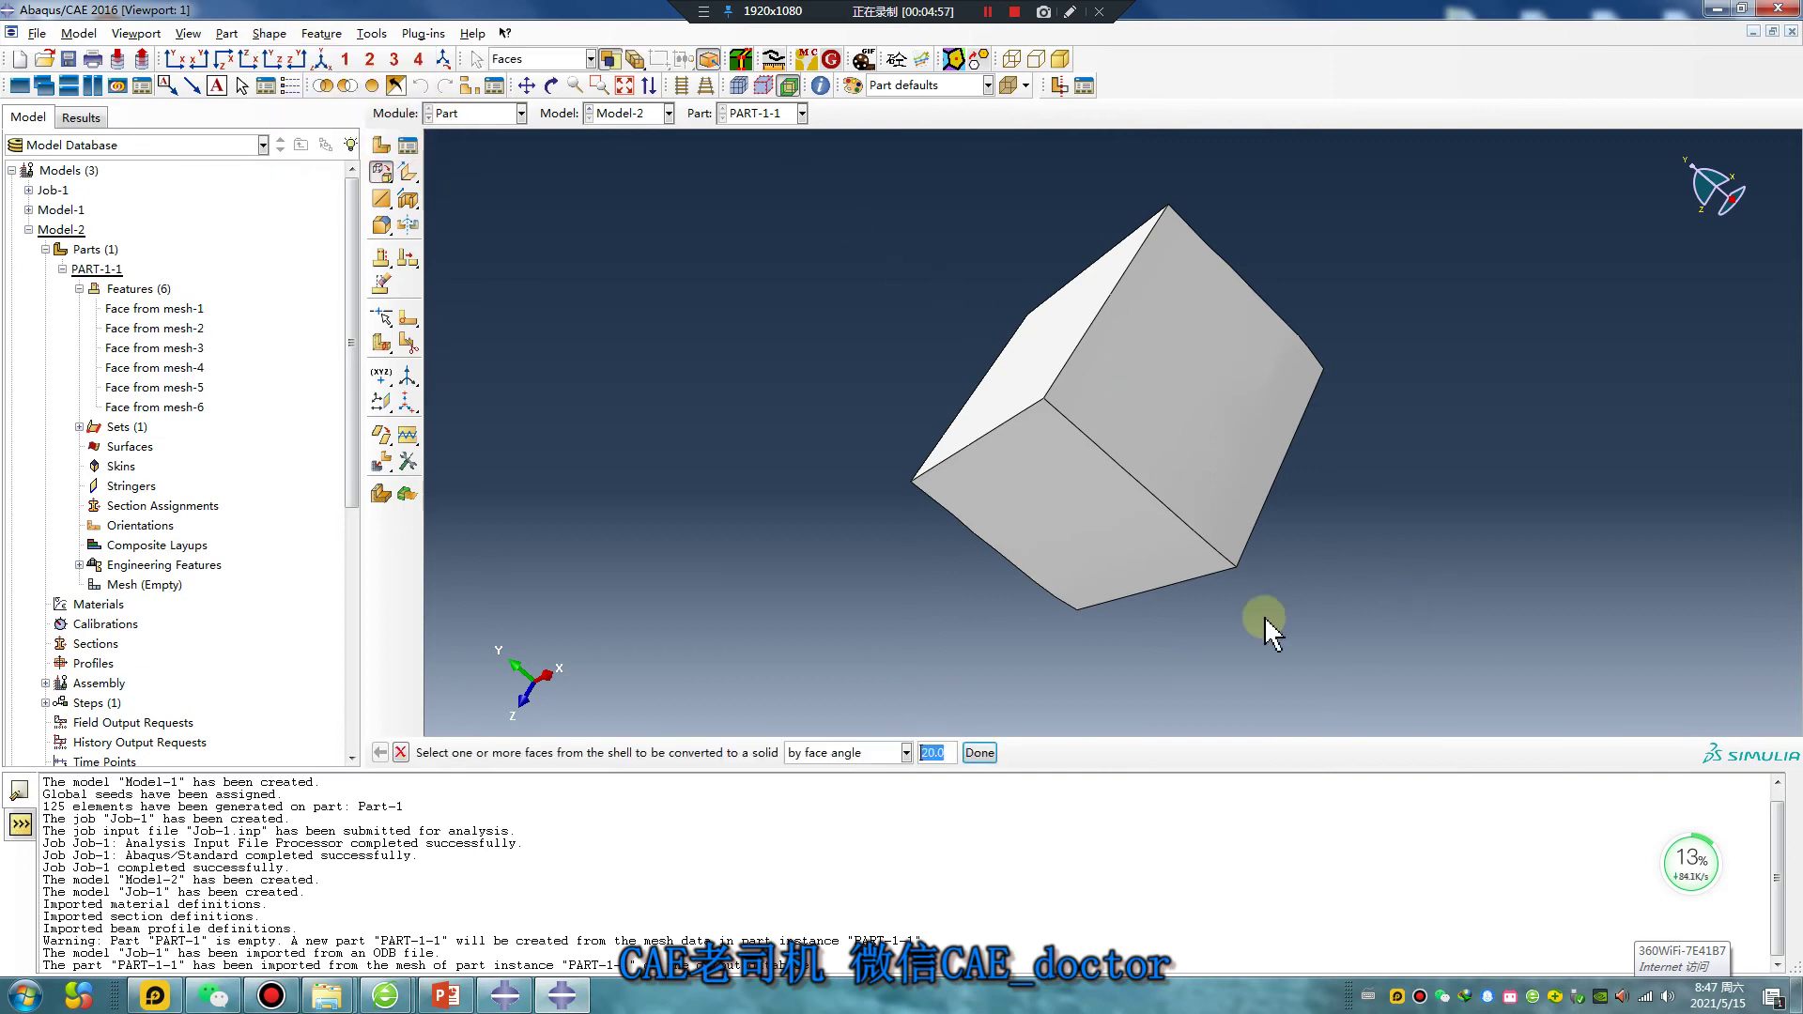
pyautogui.click(905, 752)
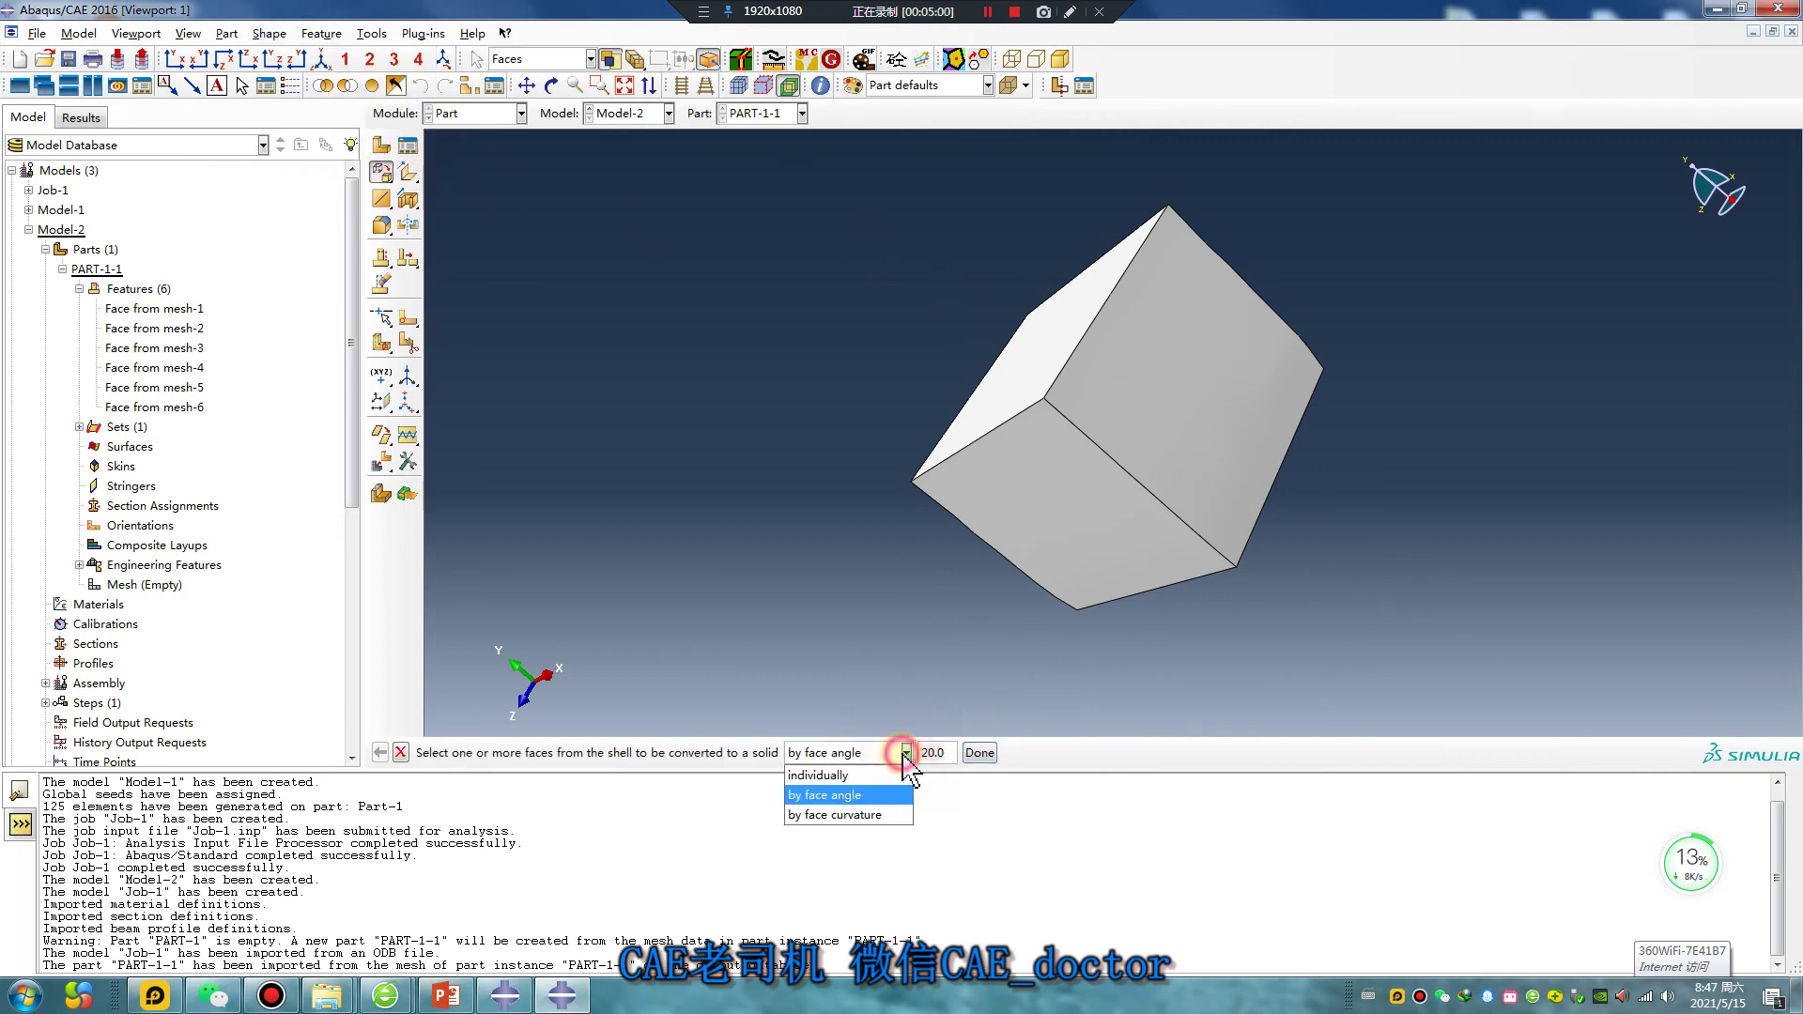
pyautogui.click(850, 772)
pyautogui.moveTo(785, 181); pyautogui.dragTo(1655, 692)
pyautogui.click(937, 753)
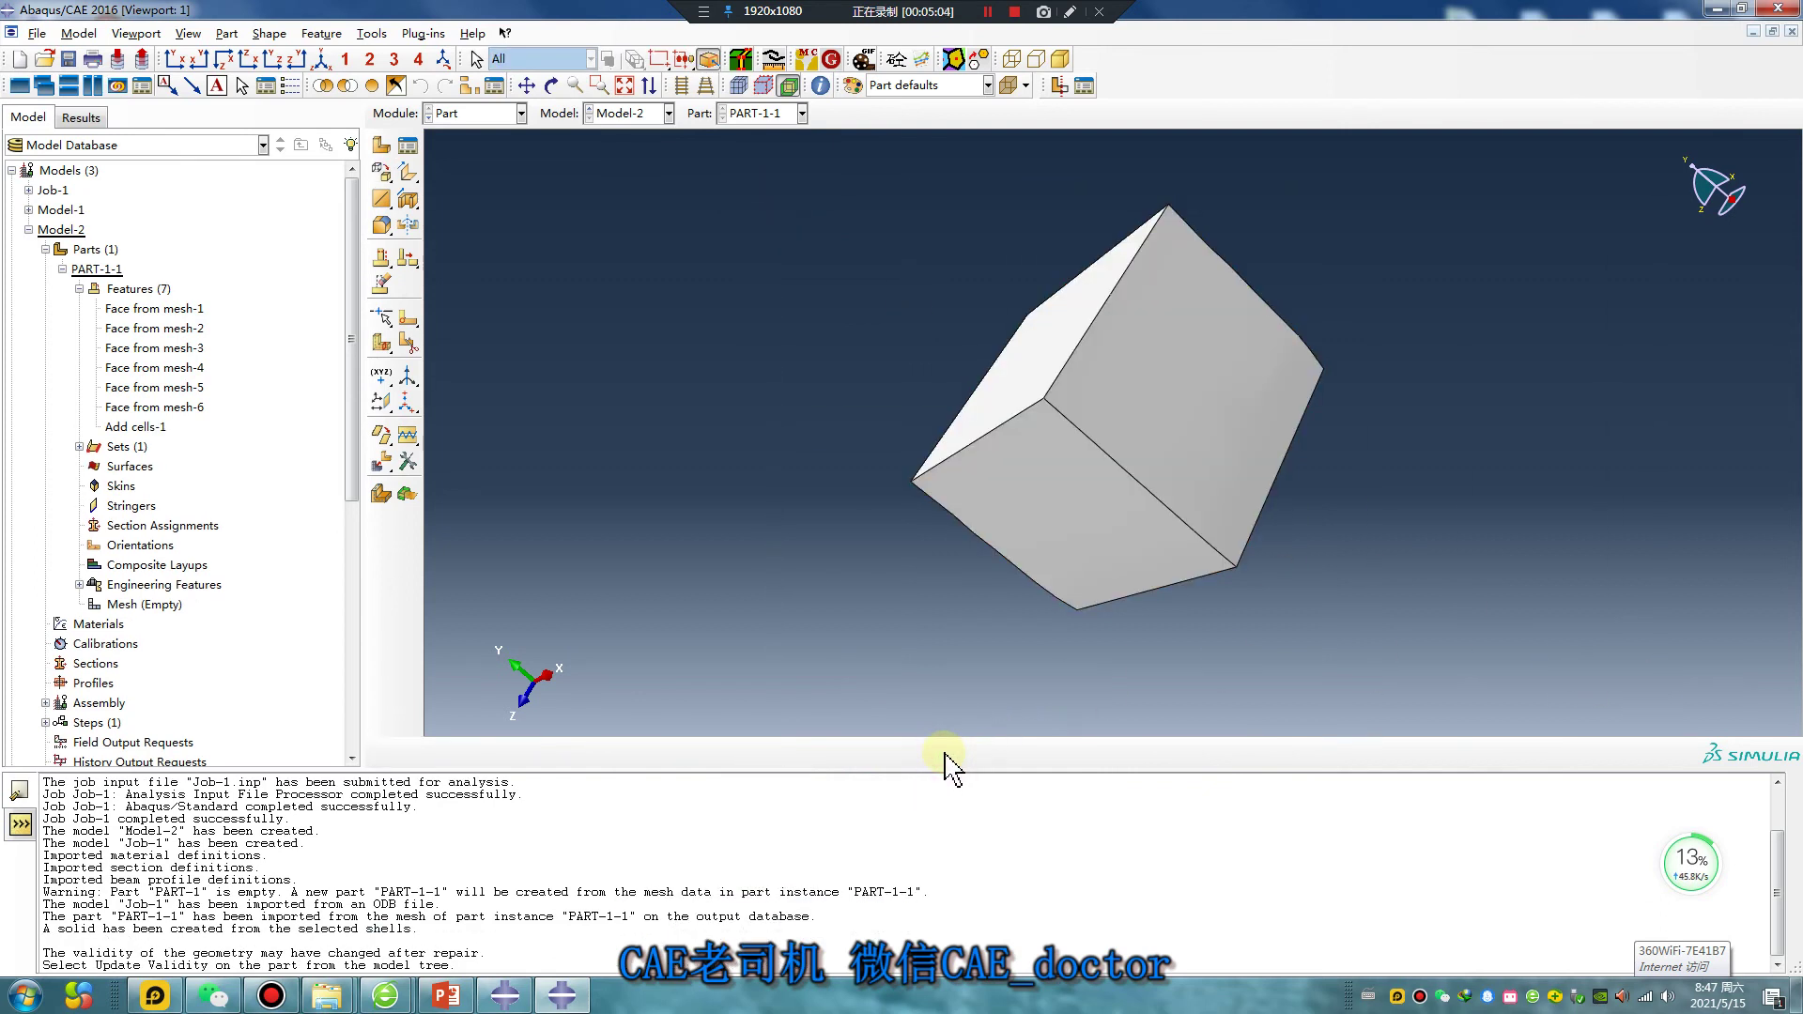
# Rotate the solid cube to inspect it, then bring the PowerPoint slides forward
pyautogui.click(1058, 84)
pyautogui.moveTo(1079, 390)
pyautogui.mouseDown()
pyautogui.moveTo(1169, 342)
pyautogui.moveTo(1191, 623)
pyautogui.moveTo(1111, 382)
pyautogui.mouseUp()
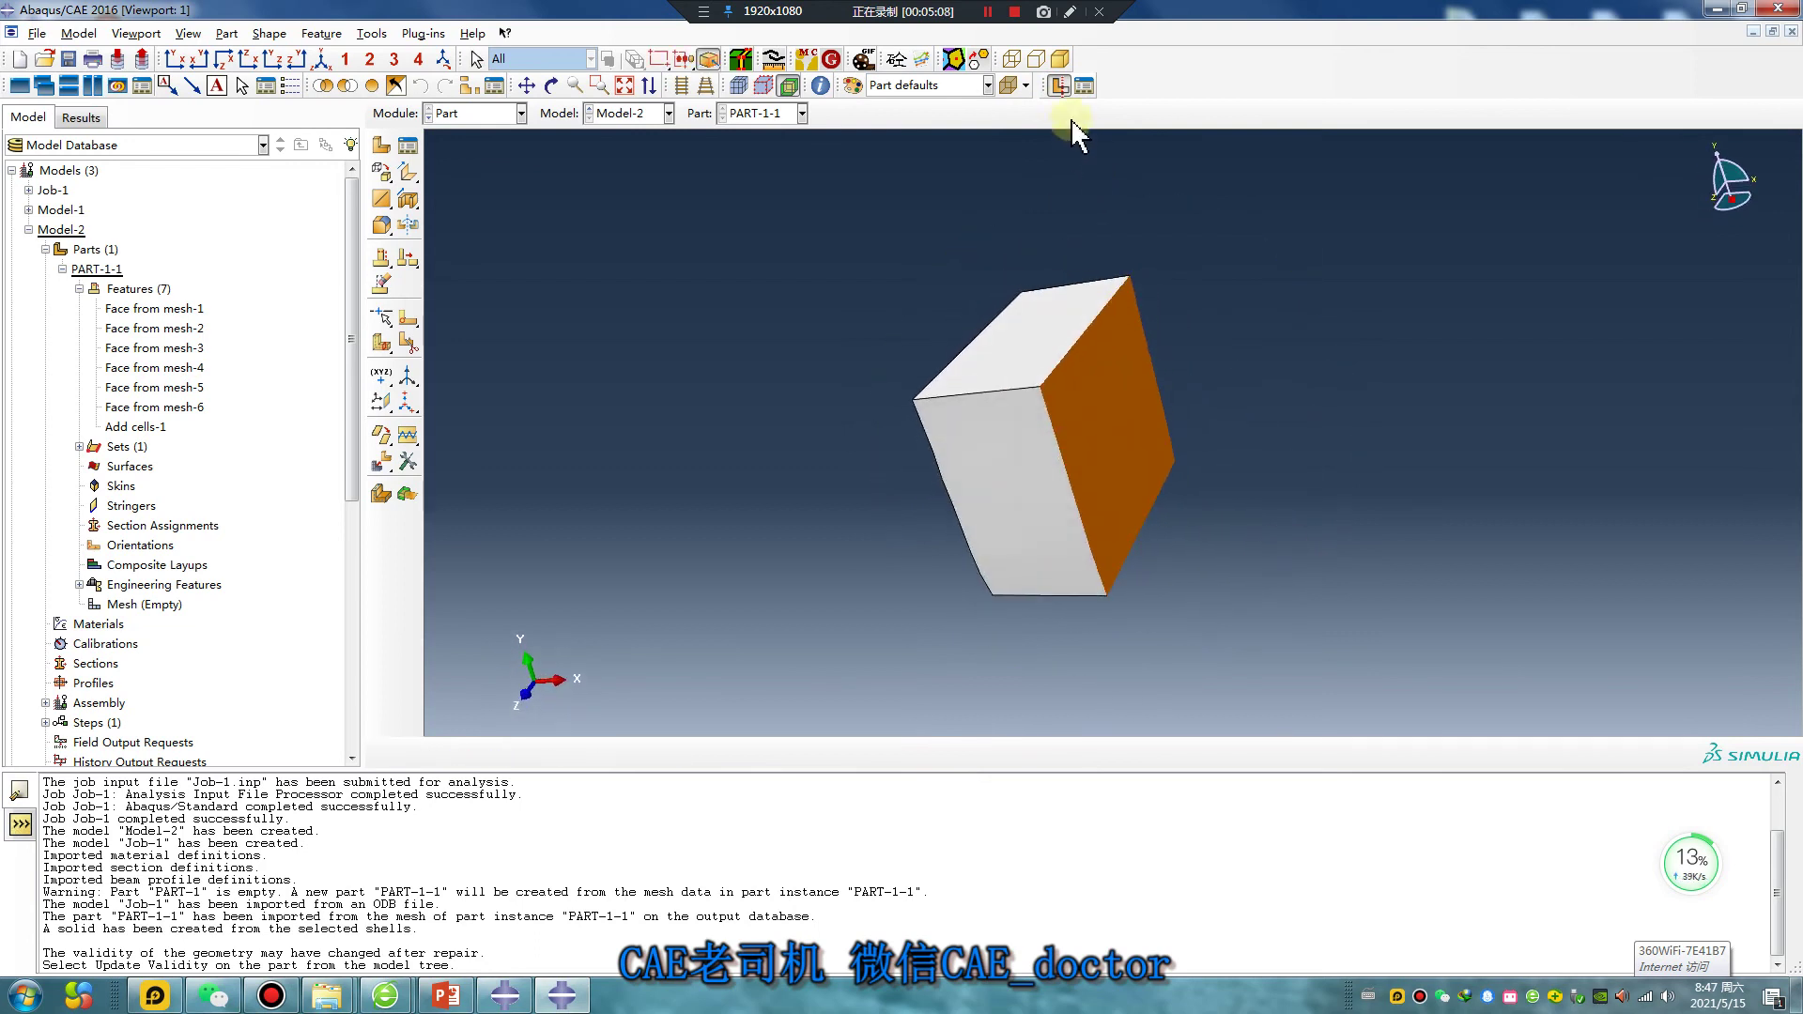
pyautogui.click(1058, 84)
pyautogui.moveTo(1079, 463); pyautogui.dragTo(1115, 310)
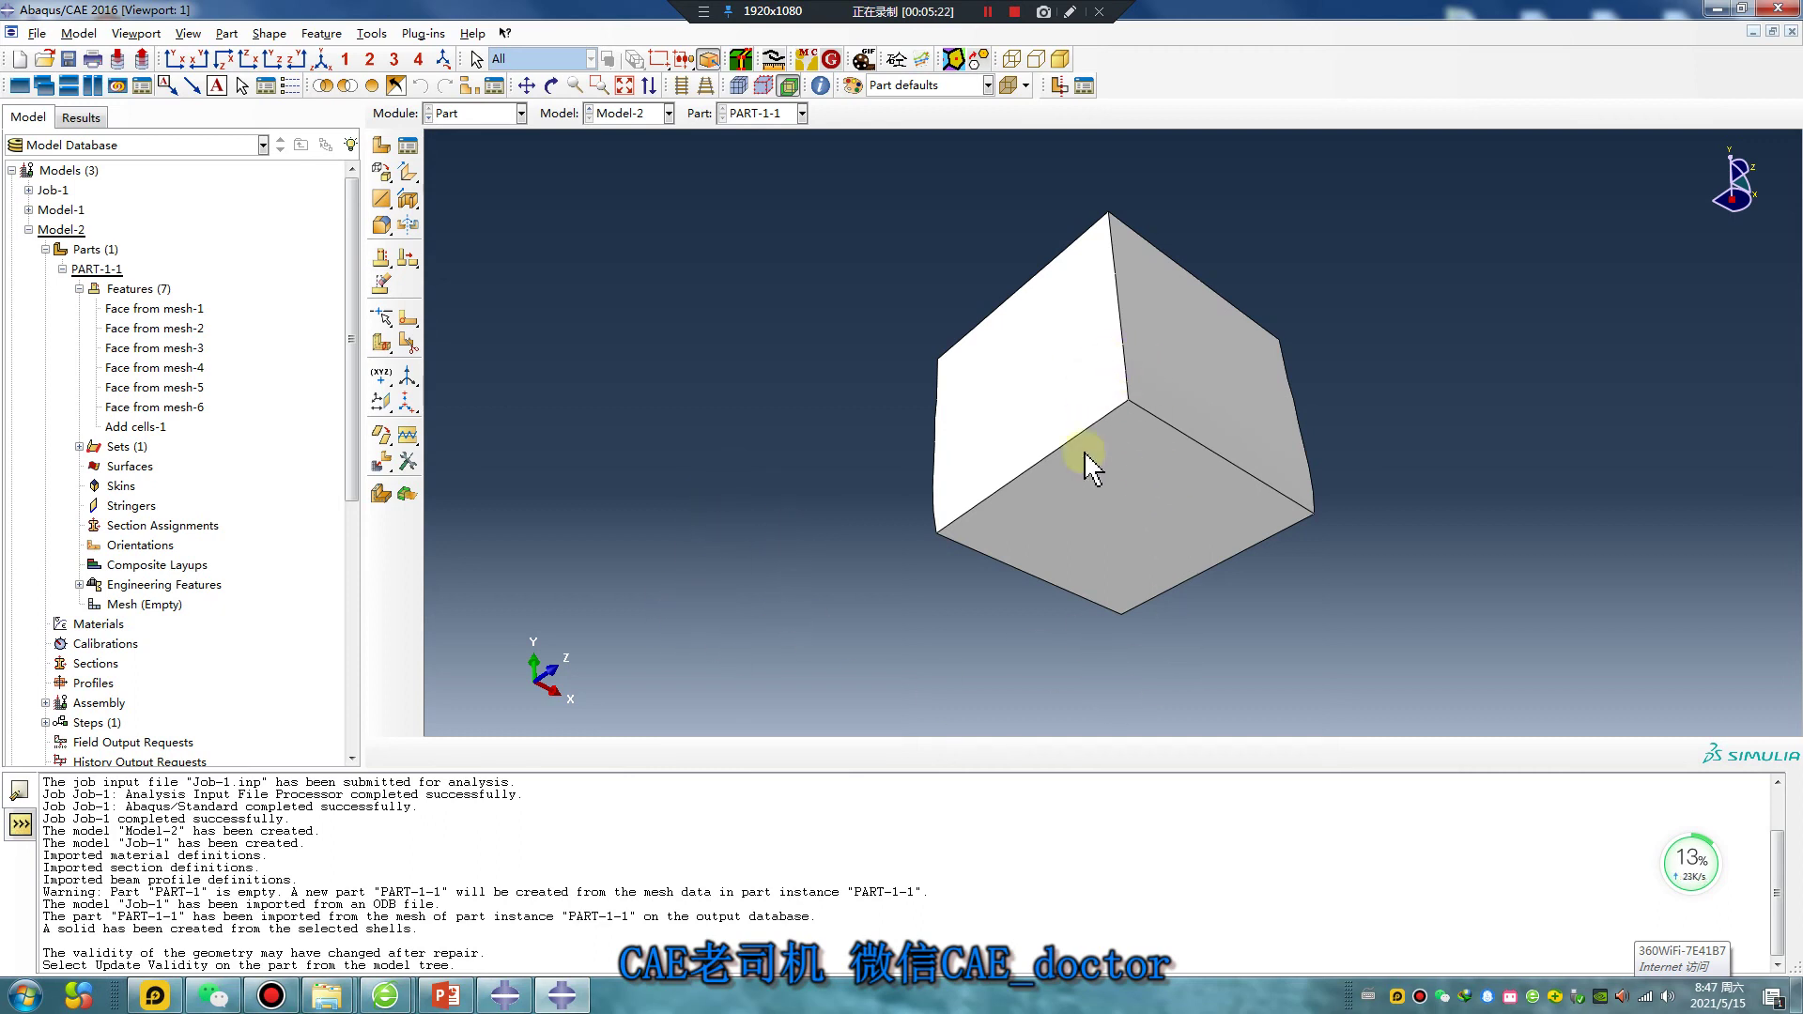
pyautogui.keyDown('ctrl'); pyautogui.keyDown('alt'); pyautogui.moveTo(1118, 382); pyautogui.dragTo(1272, 551); pyautogui.keyUp('alt'); pyautogui.keyUp('ctrl')
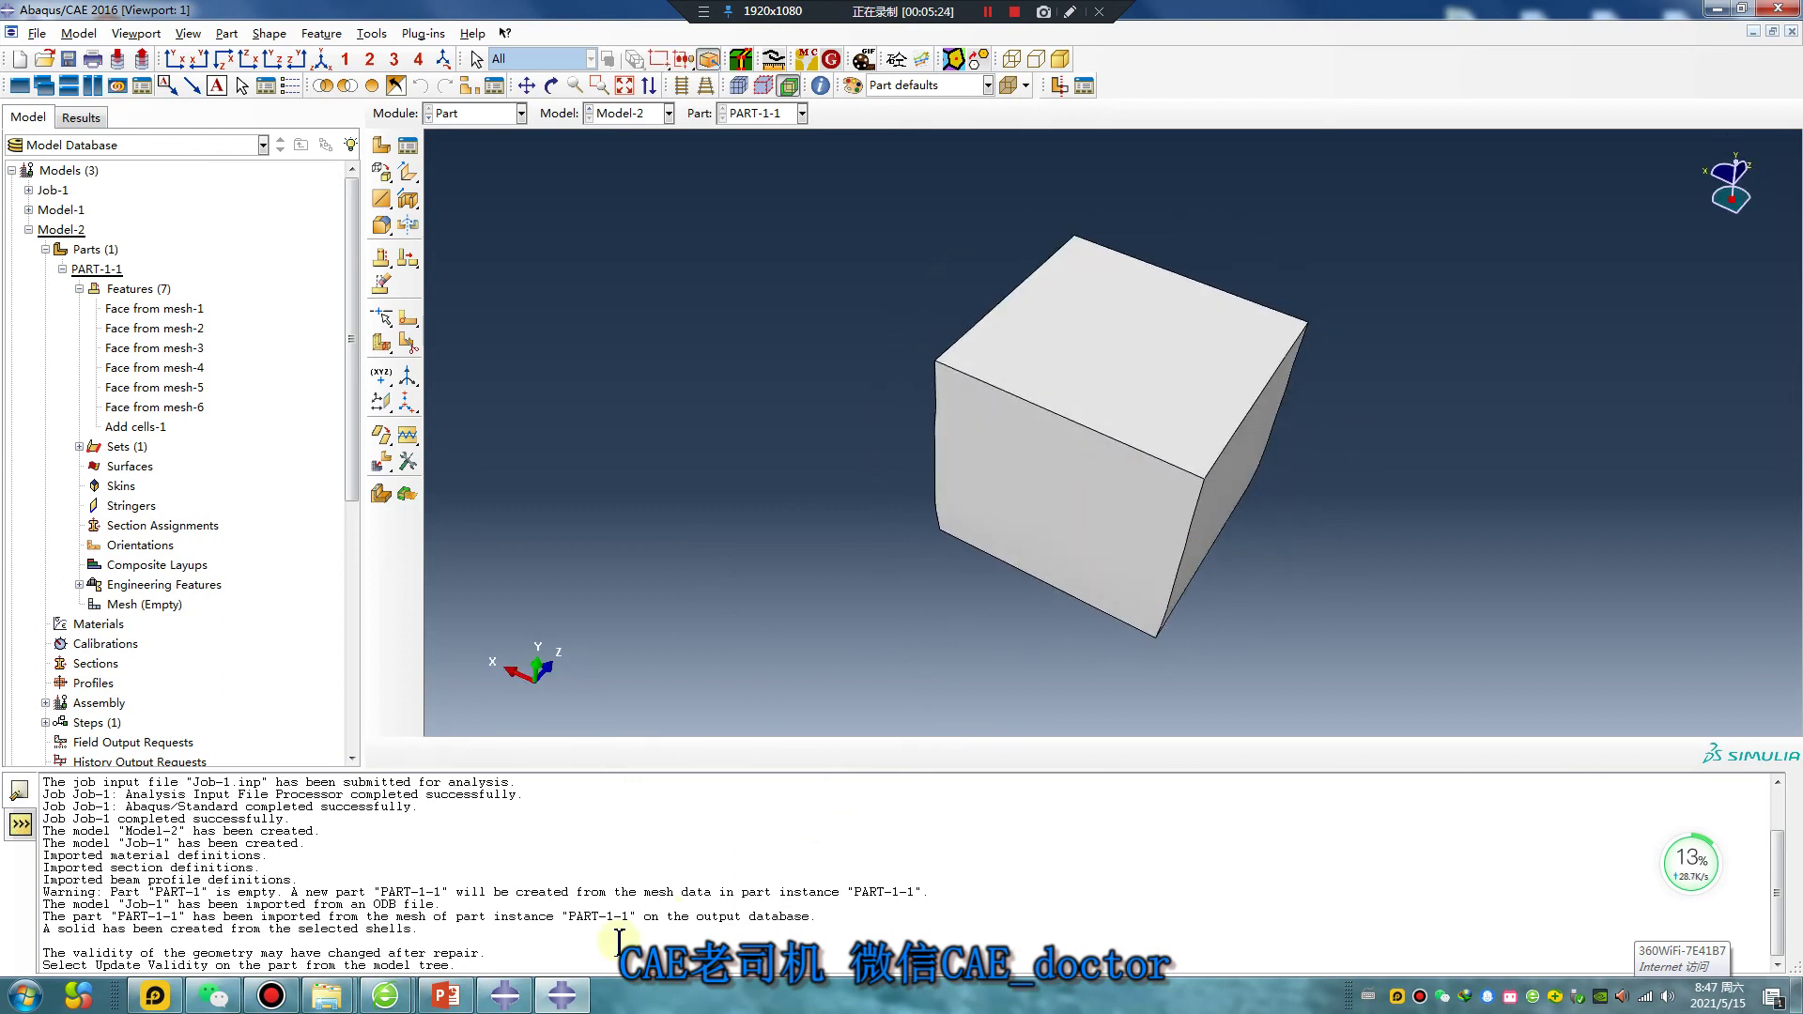
pyautogui.click(449, 1003)
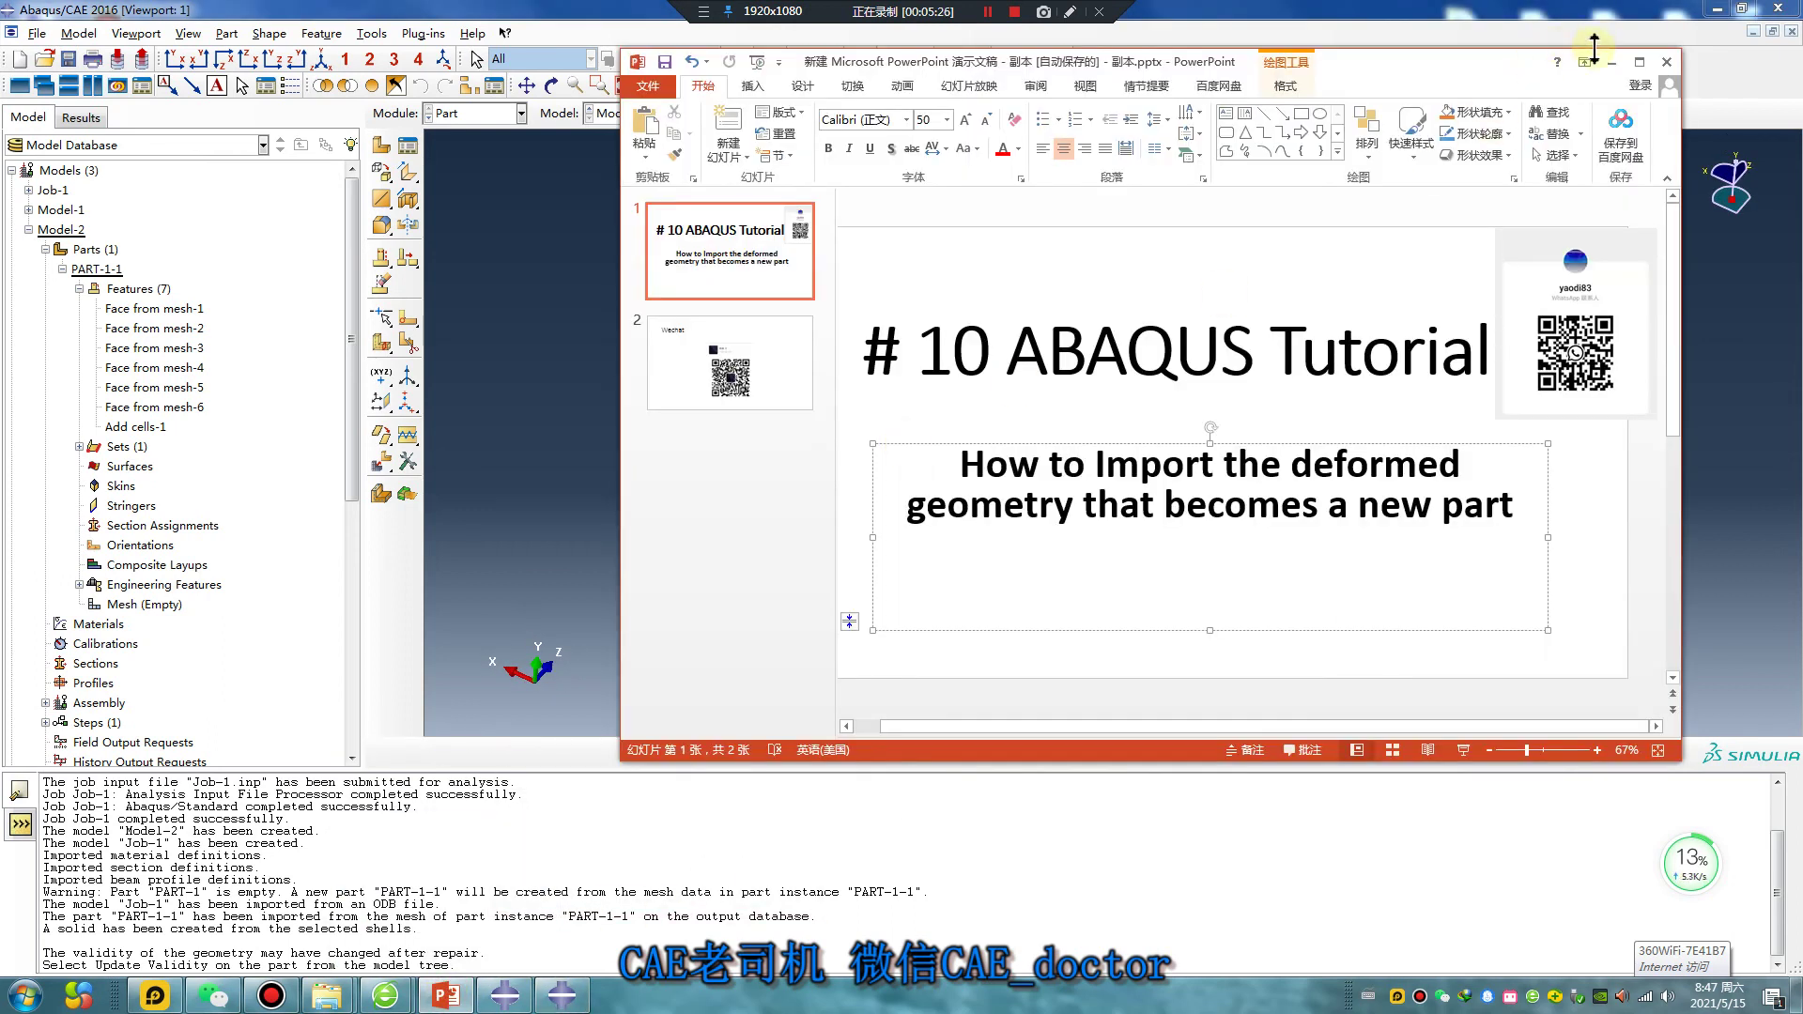
# Maximize PowerPoint to show the Wechat slide 2, then switch to the bilibili browser page
pyautogui.click(1639, 62)
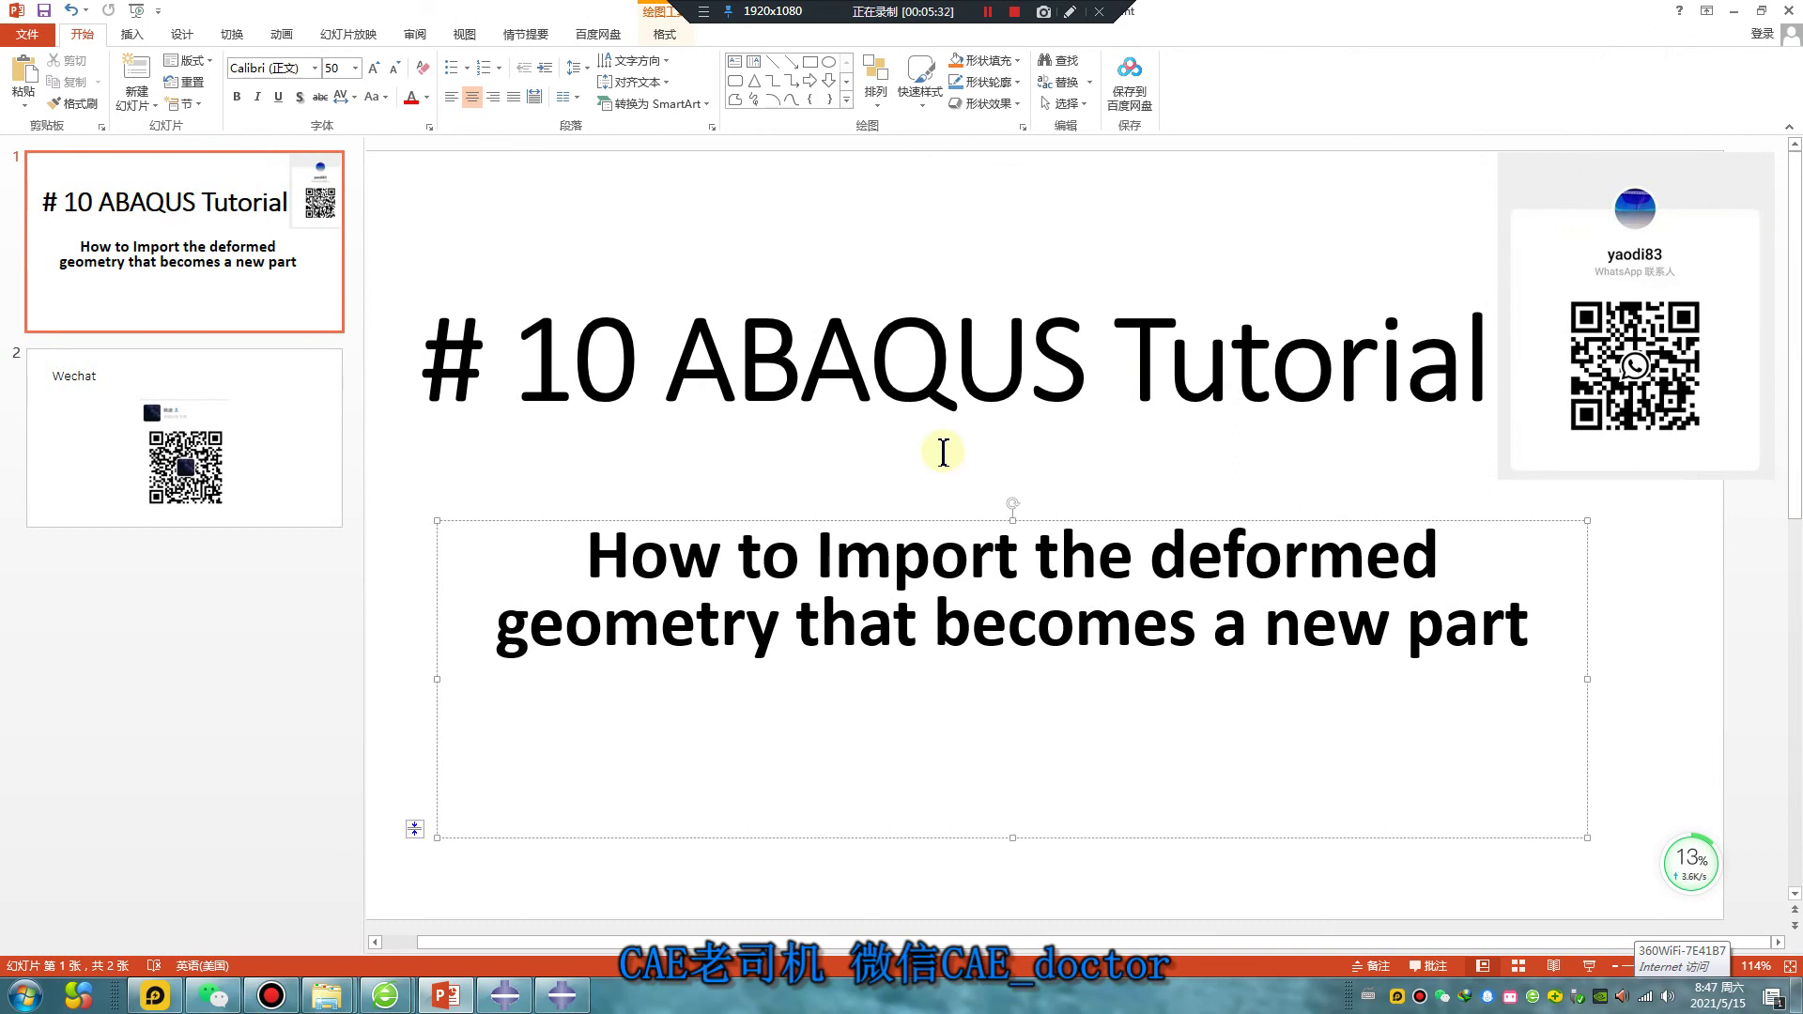
pyautogui.click(223, 472)
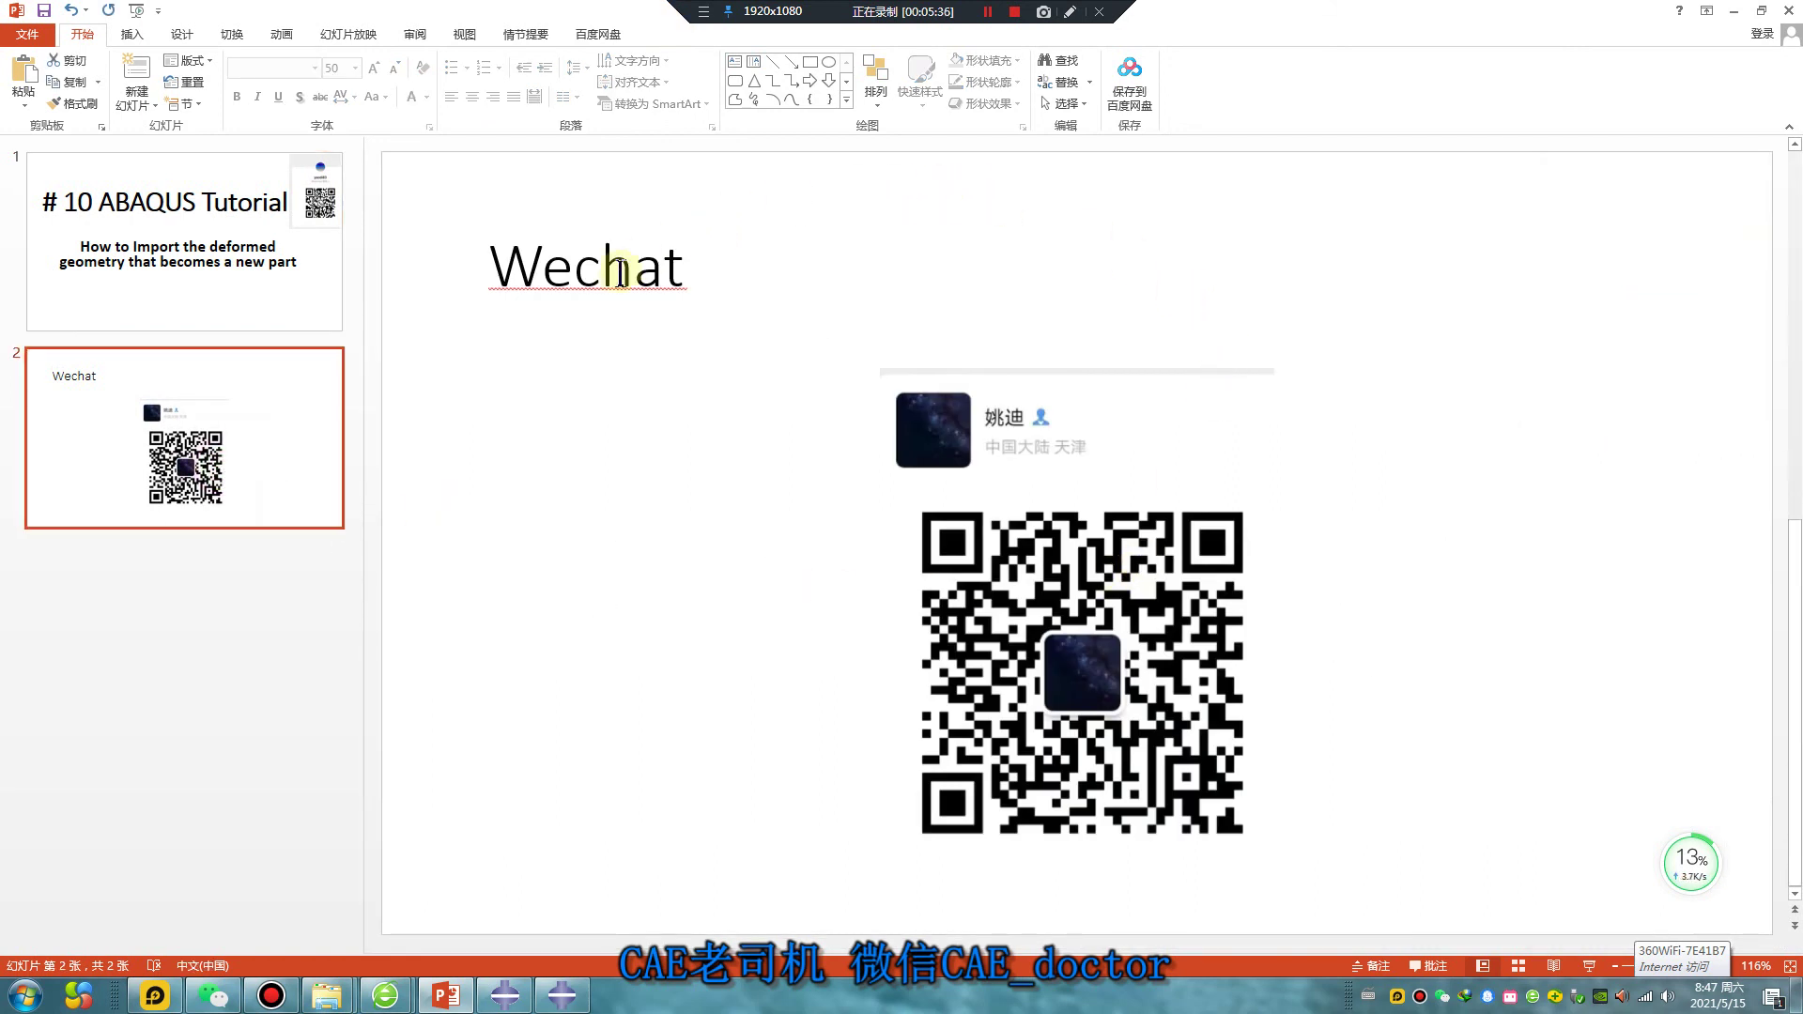
pyautogui.moveTo(385, 994)
pyautogui.click(454, 916)
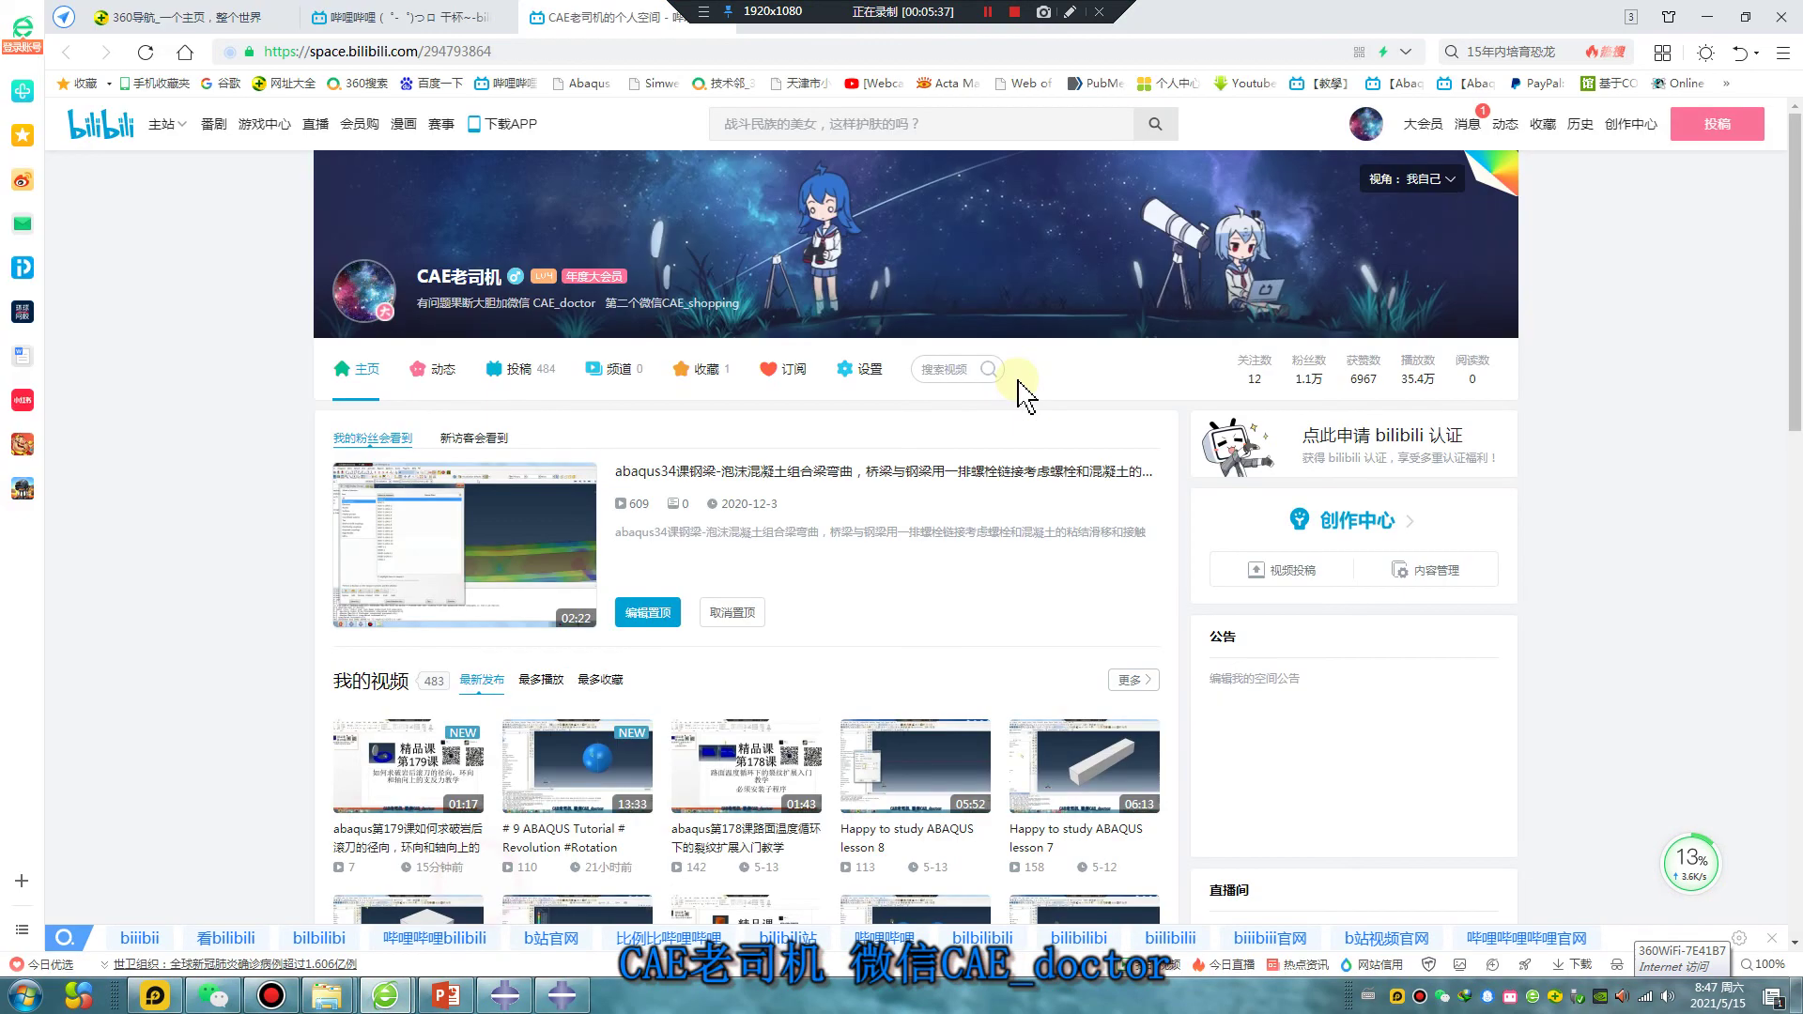
pyautogui.click(514, 52)
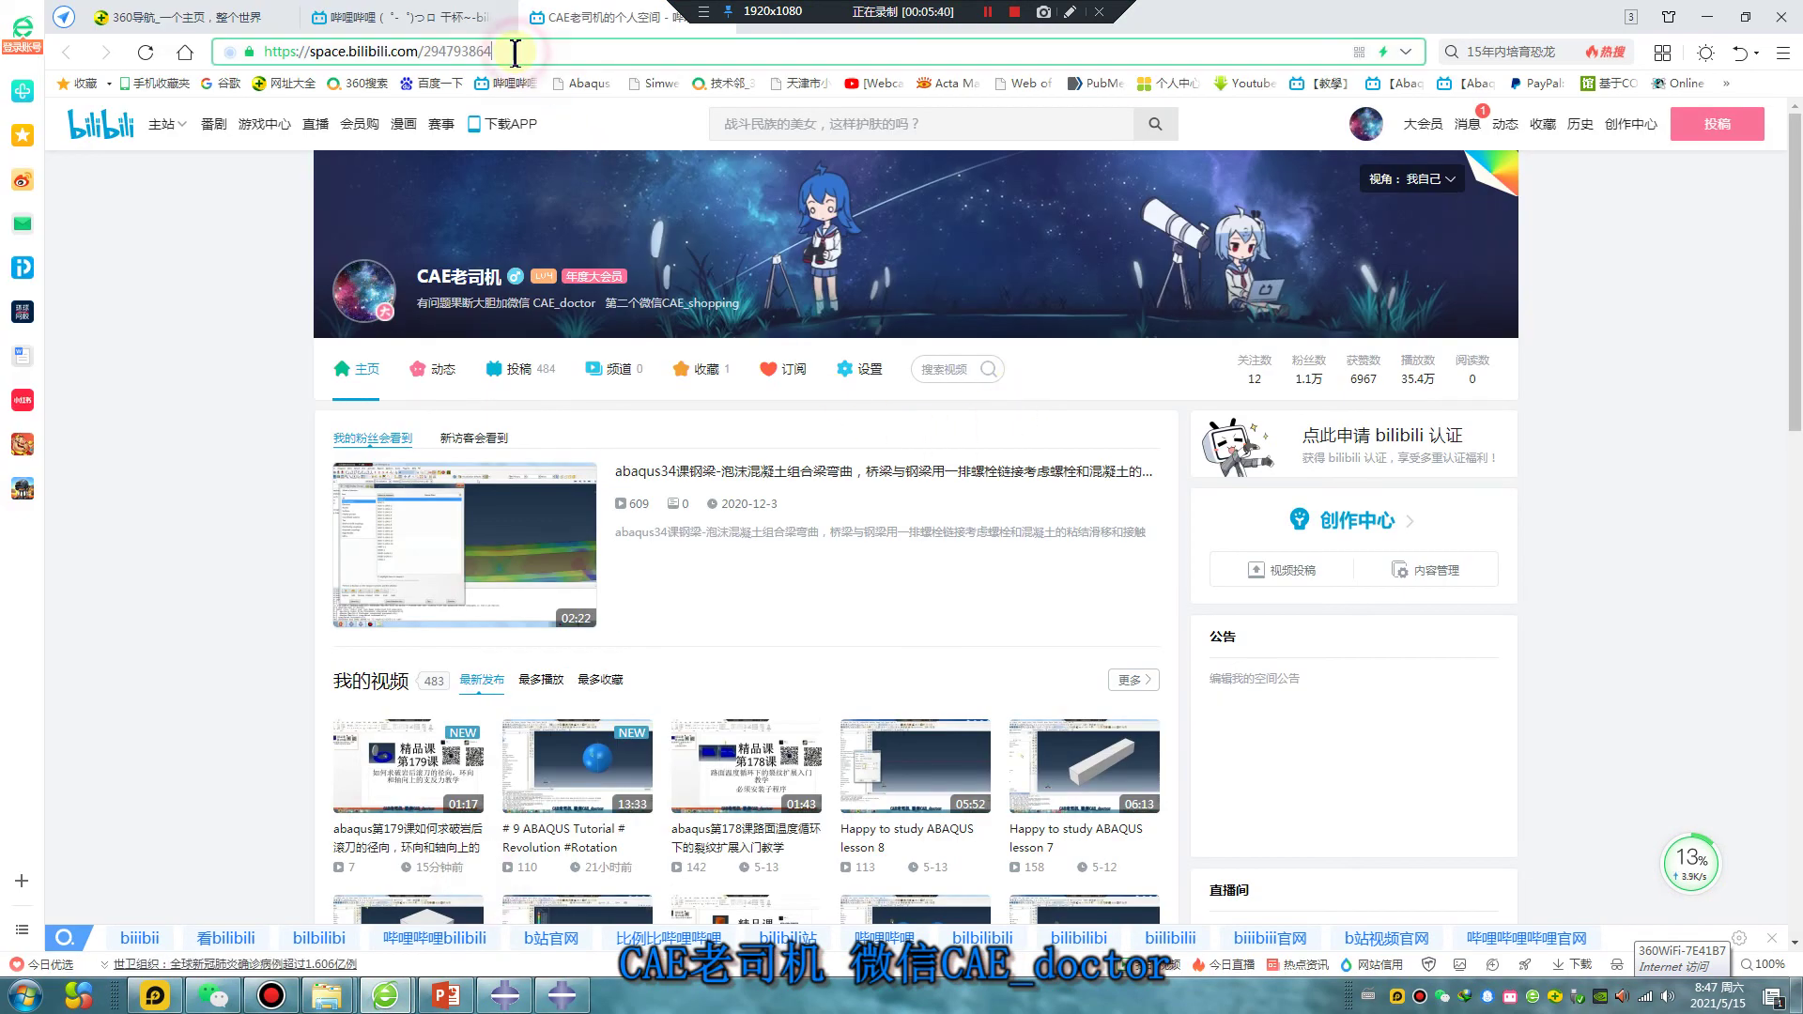
pyautogui.hotkey('ctrl', 'a')
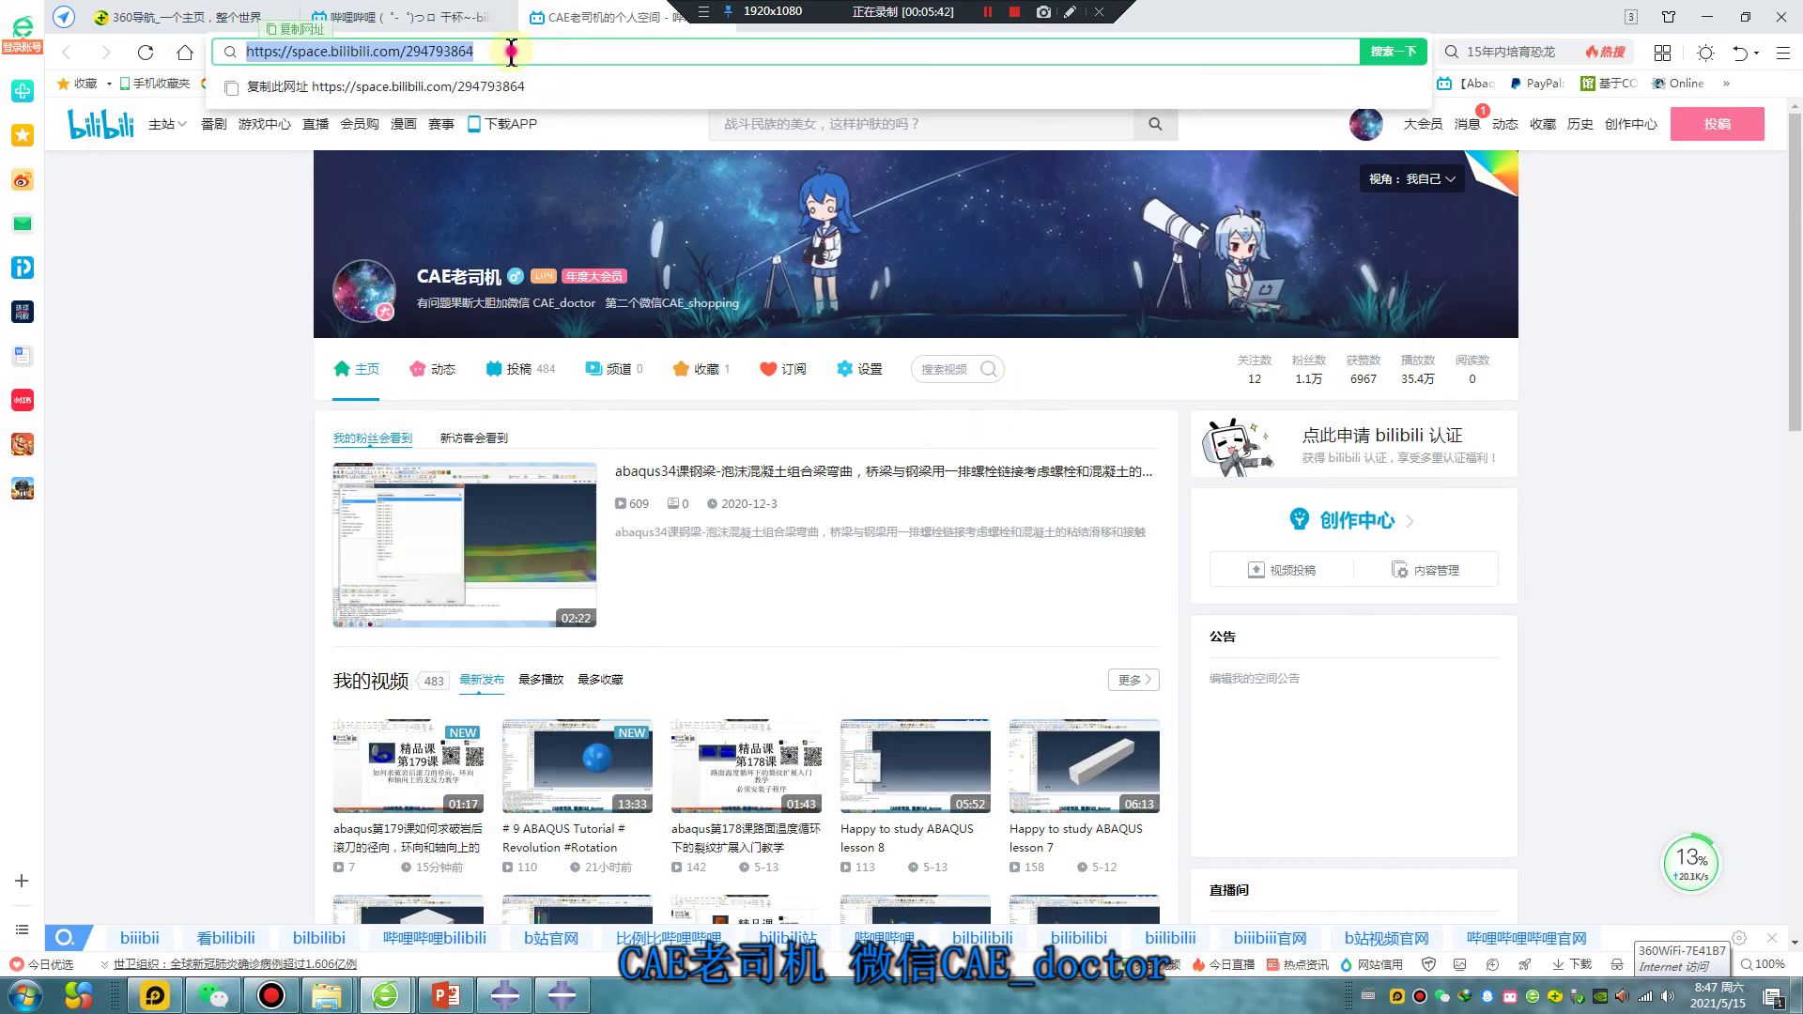
pyautogui.click(511, 52)
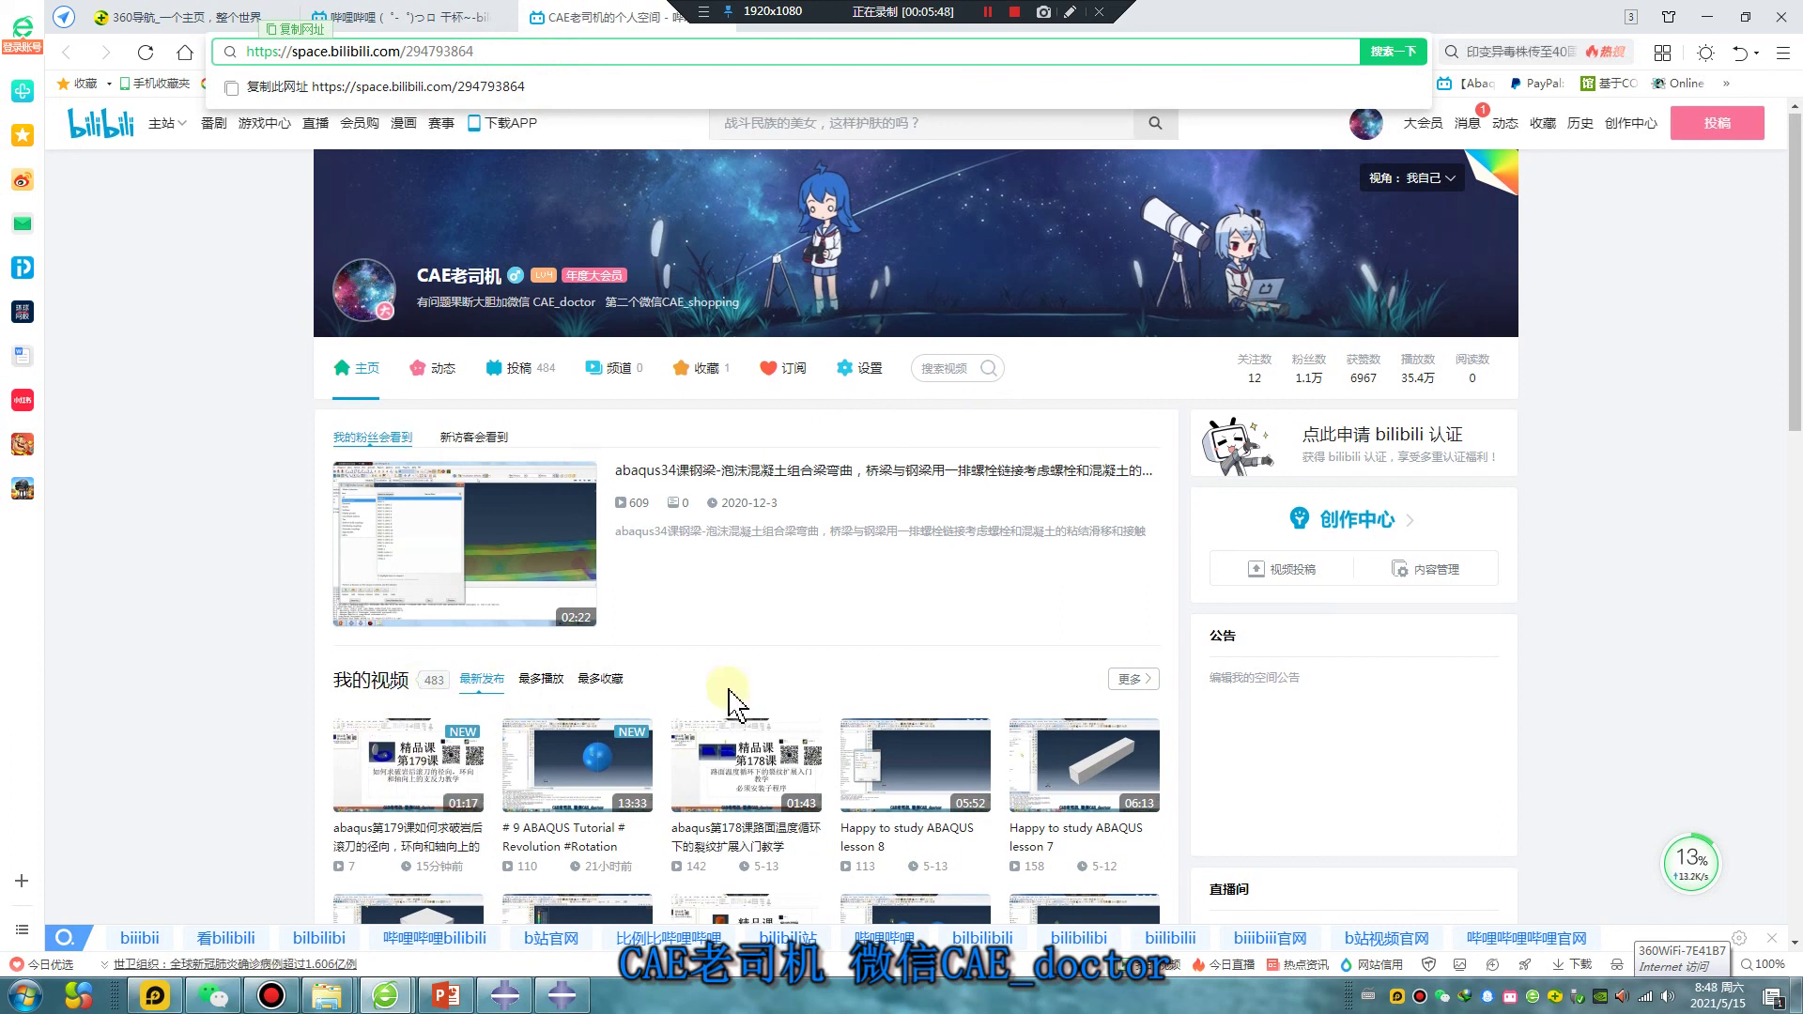
pyautogui.scroll(-10, 736, 692)
pyautogui.scroll(10, 495, 723)
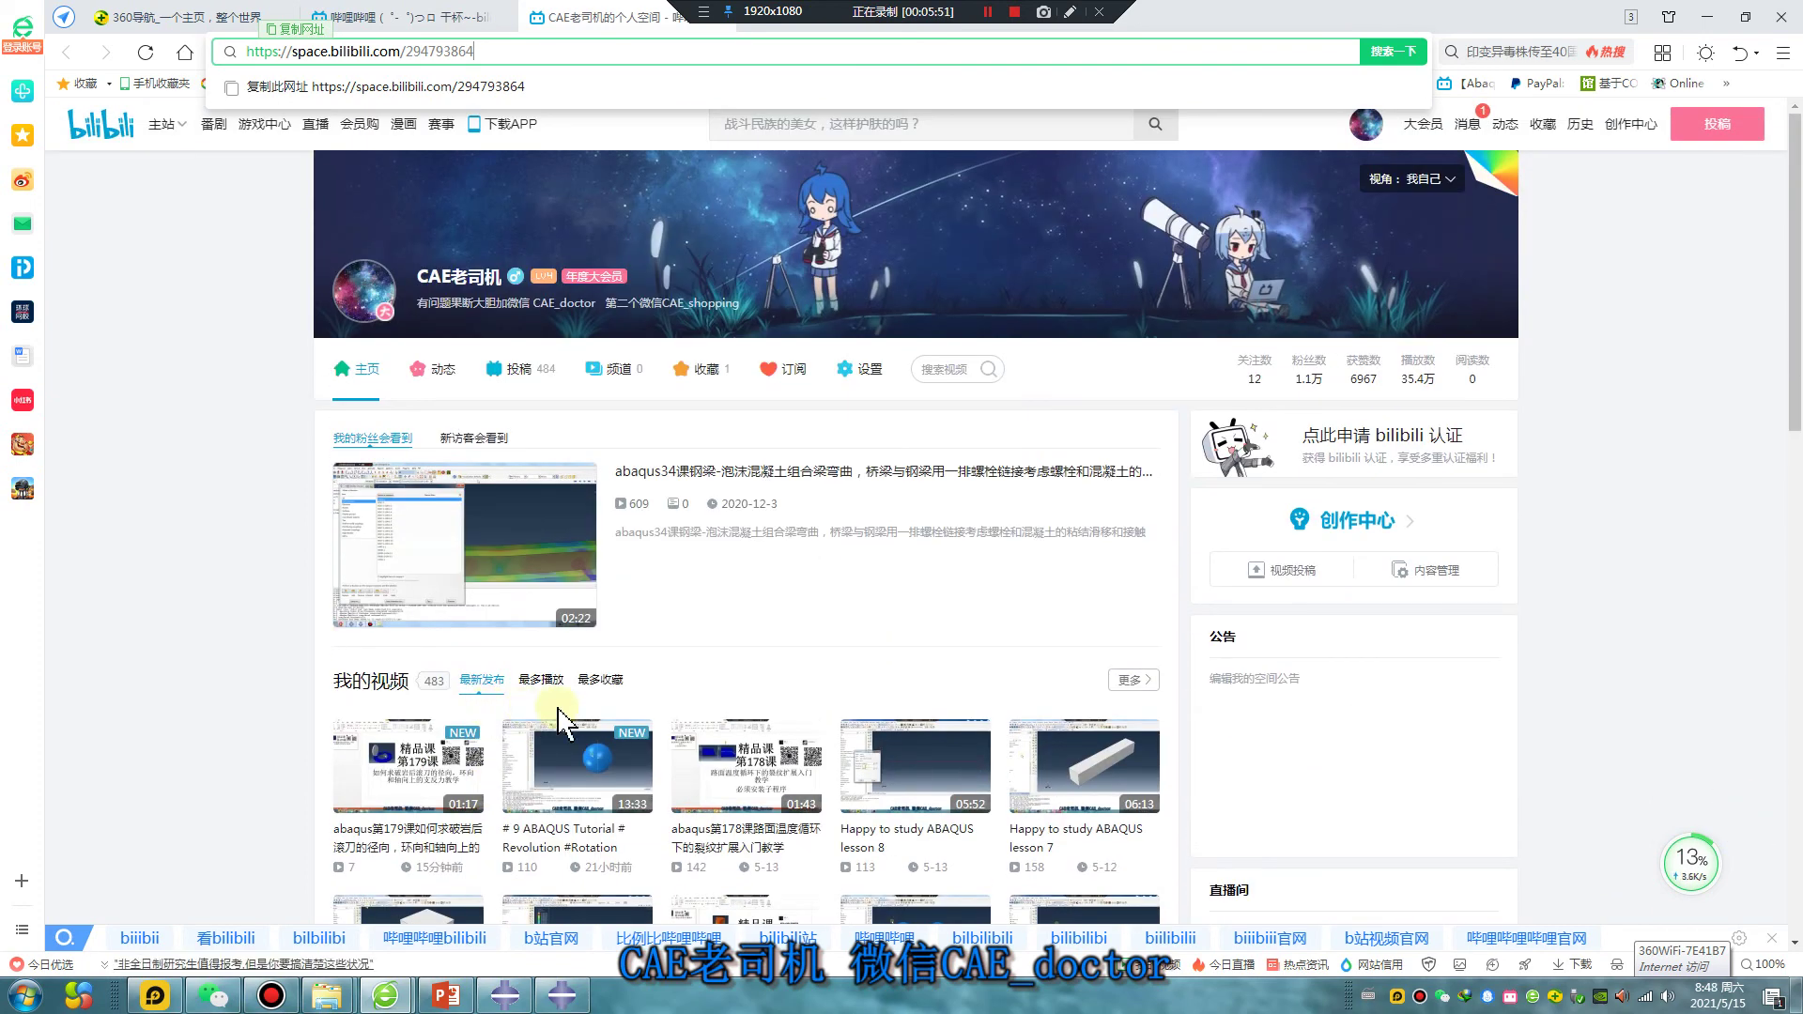
pyautogui.moveTo(447, 1003)
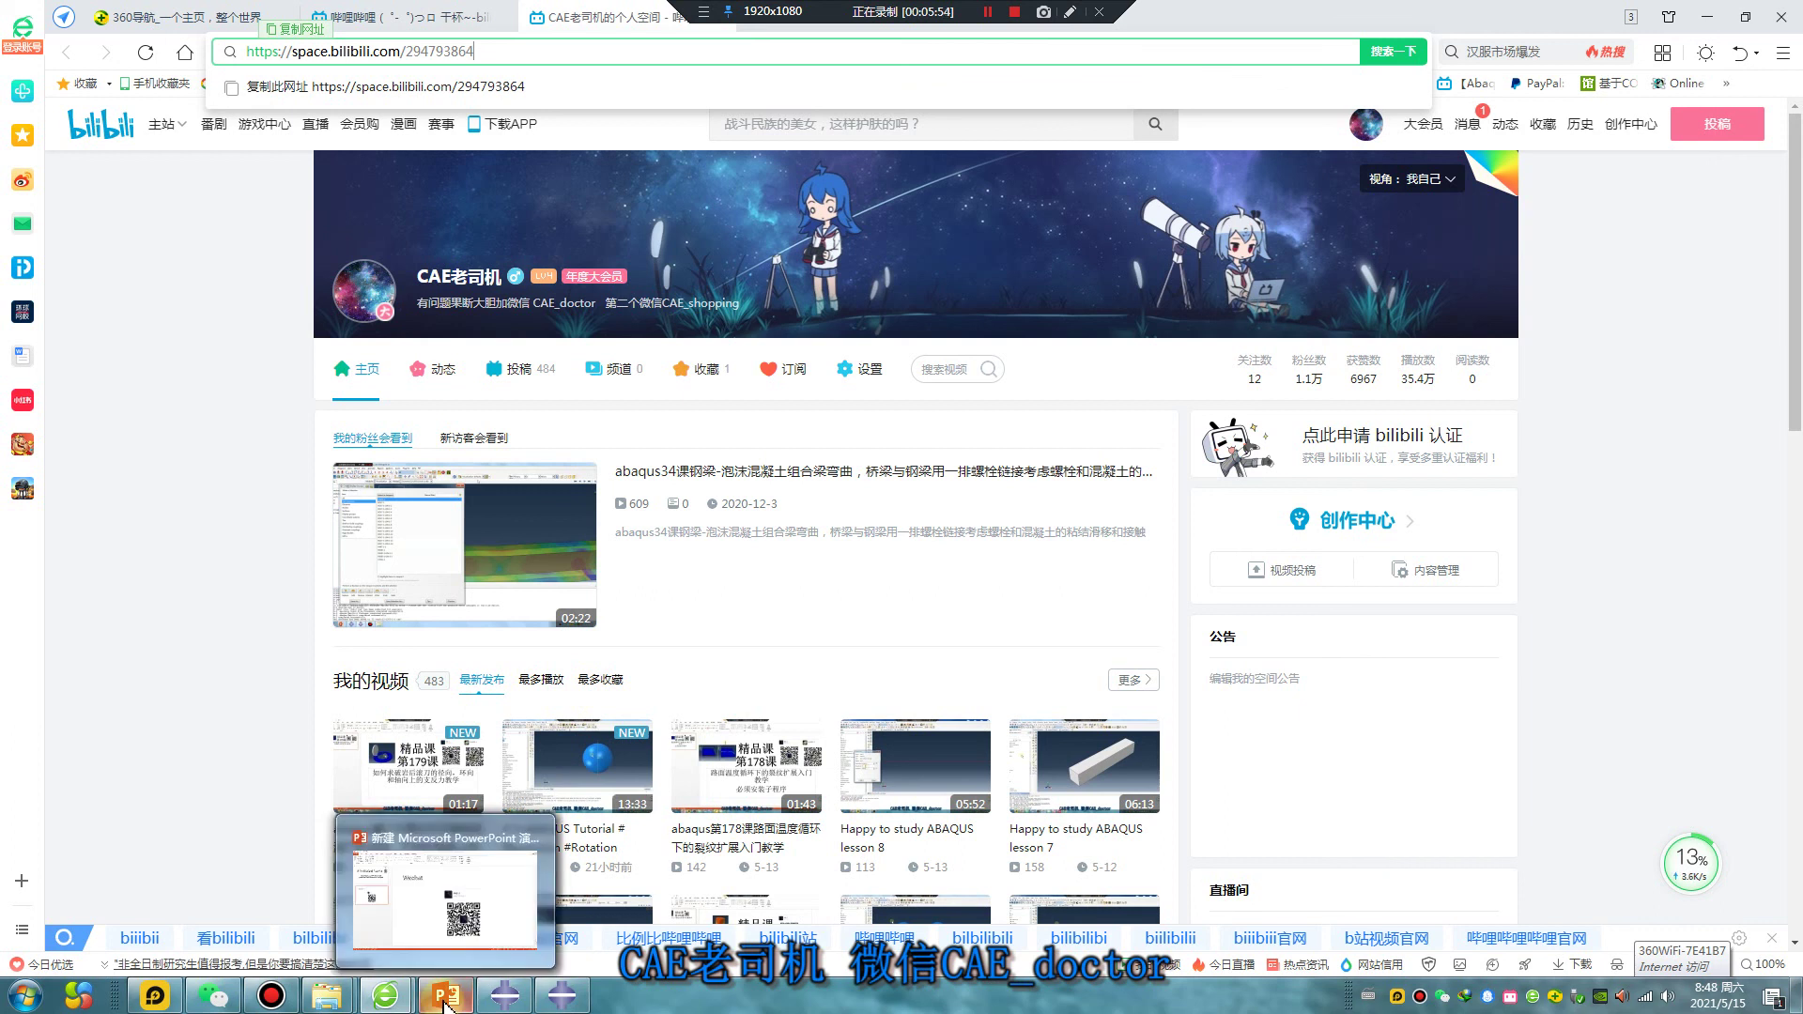